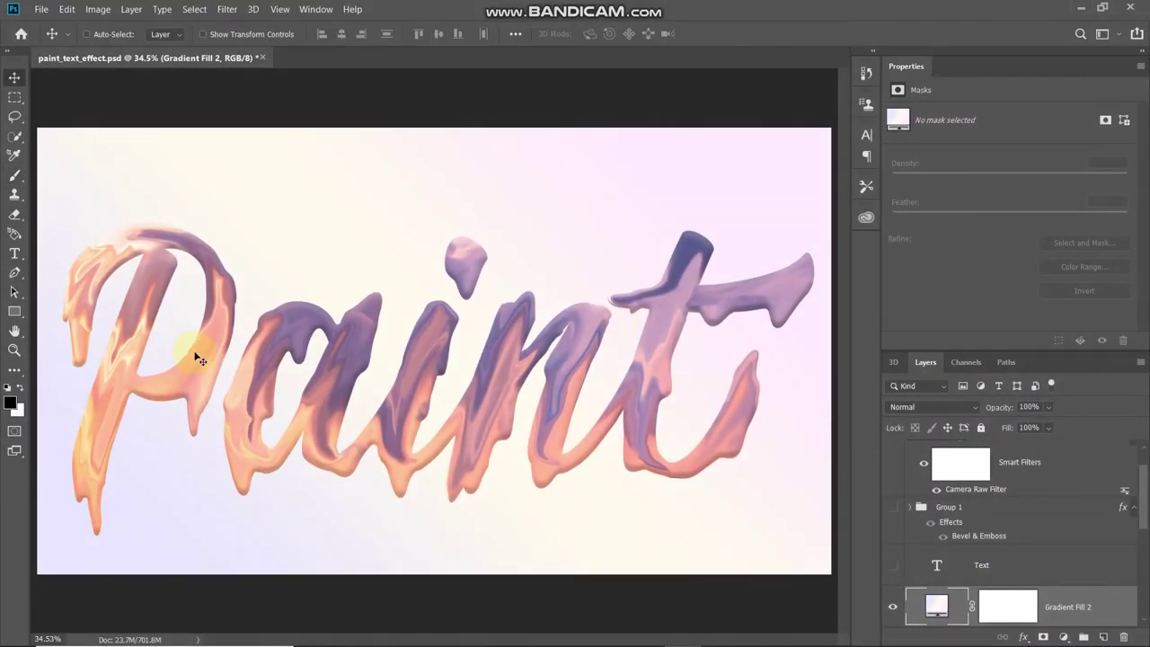
- Create a new 3840 x 2160 pixel document at 300 pixels/inch in RGB Color with a white background
{"action": "left_click", "coordinate": [42, 9]}
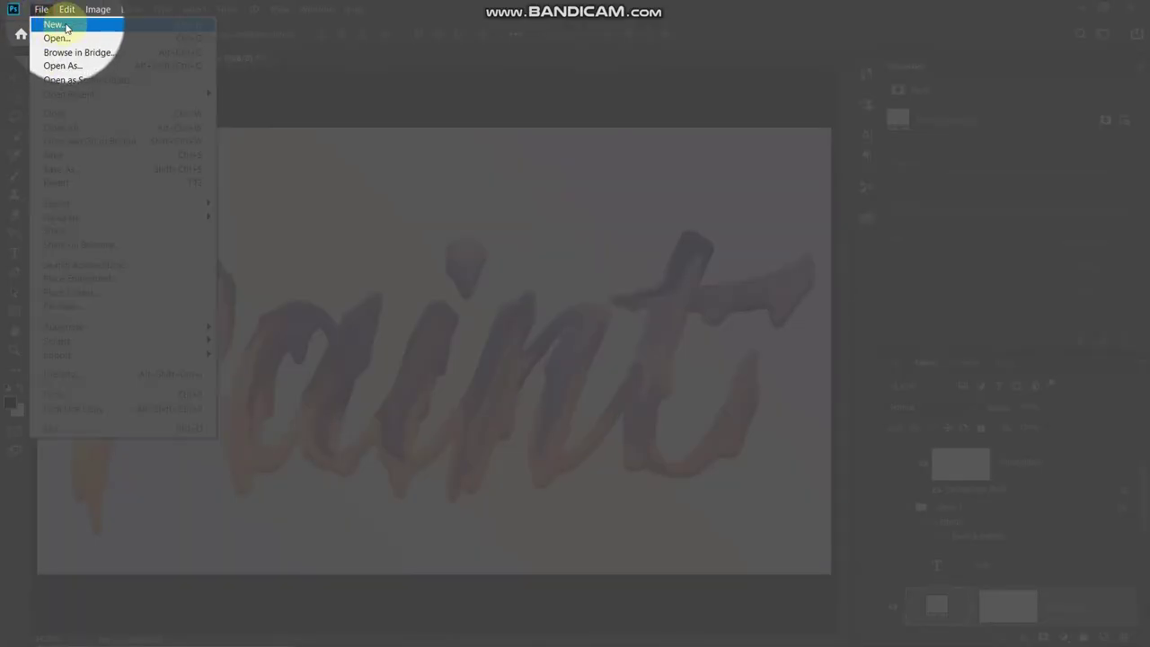
{"action": "left_click", "coordinate": [66, 26]}
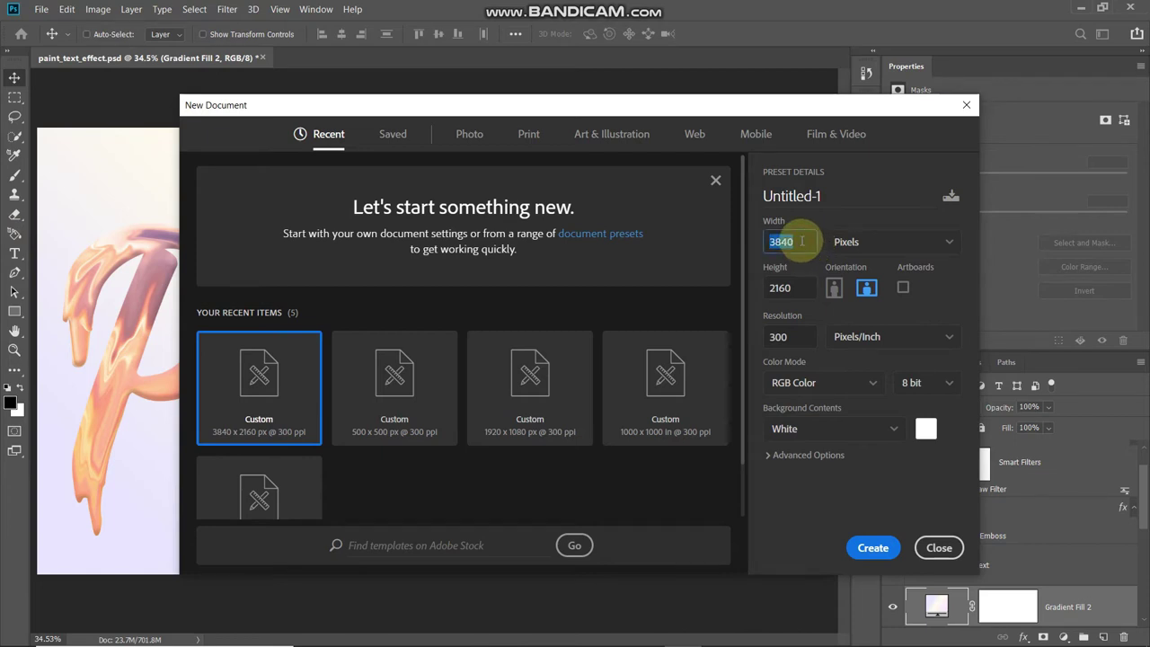
{"action": "left_click", "coordinate": [799, 288]}
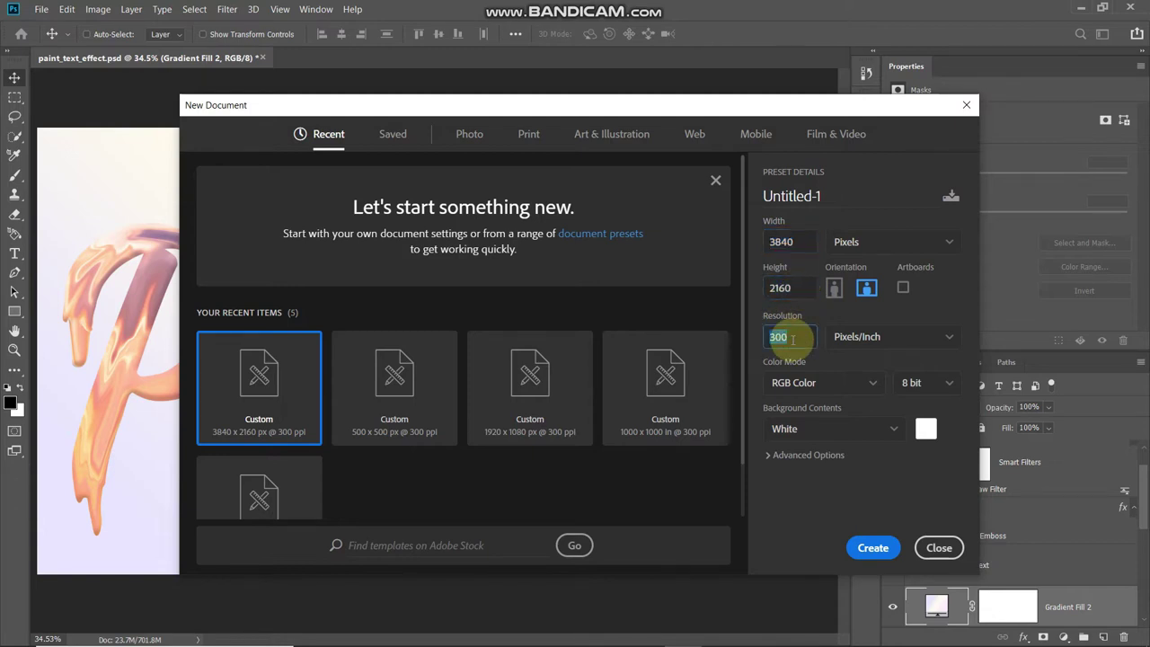
{"action": "left_click", "coordinate": [868, 548]}
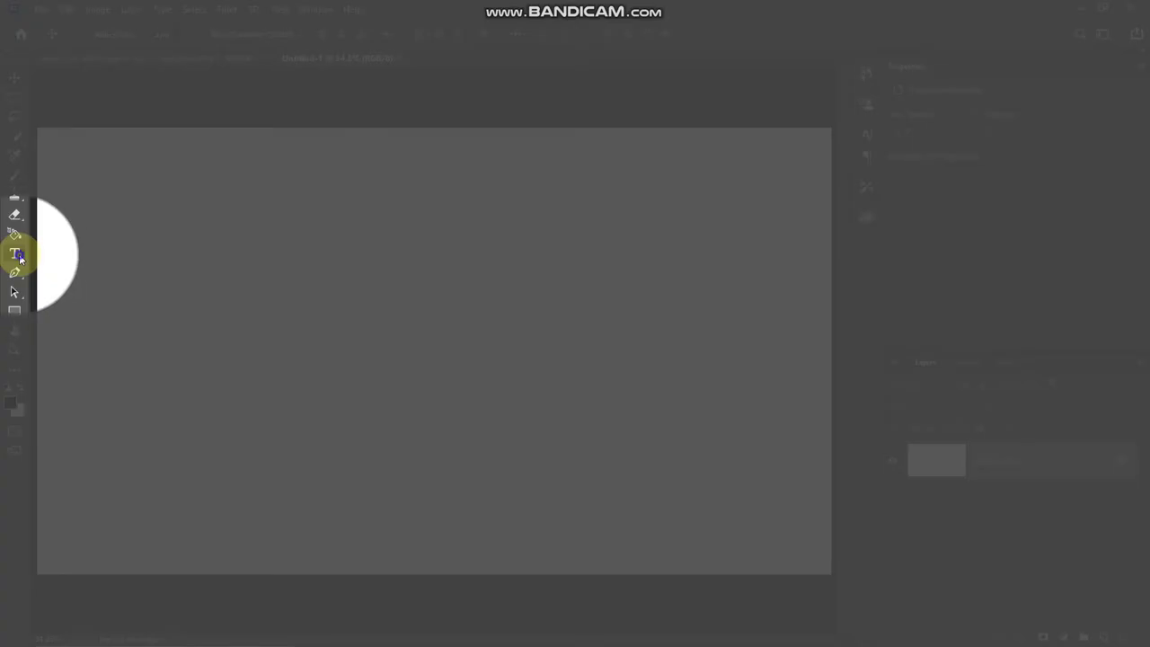
- Set up the Horizontal Type tool with the Michland font at 450 pt and black as the foreground color
{"action": "right_click", "coordinate": [18, 256]}
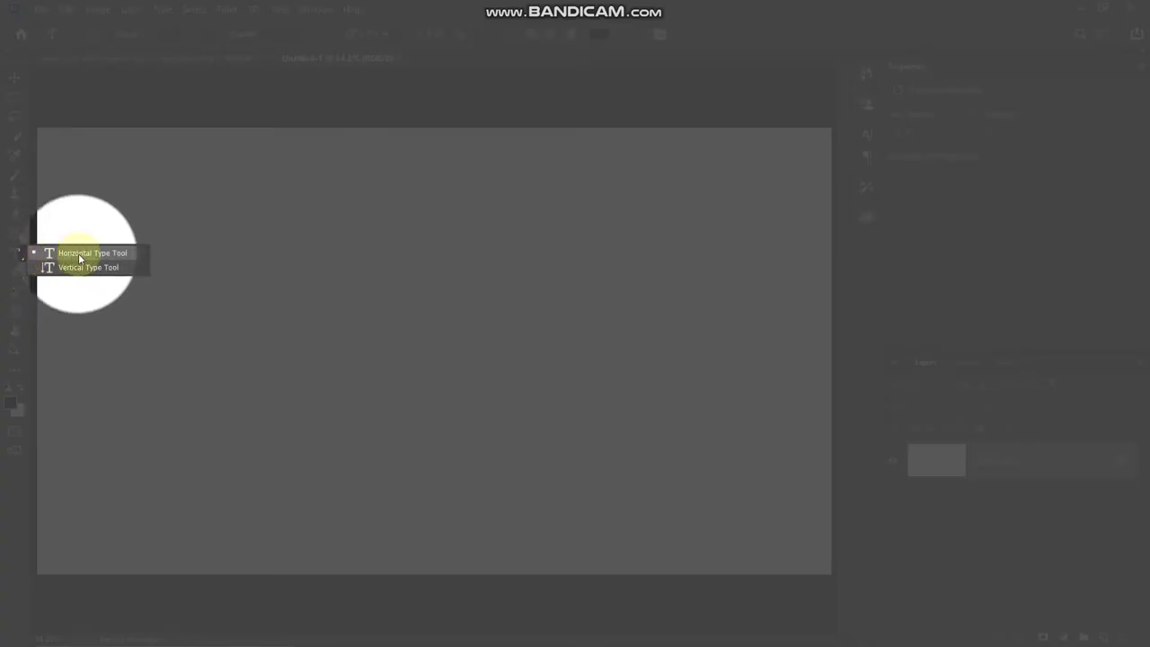
{"action": "left_click", "coordinate": [79, 254]}
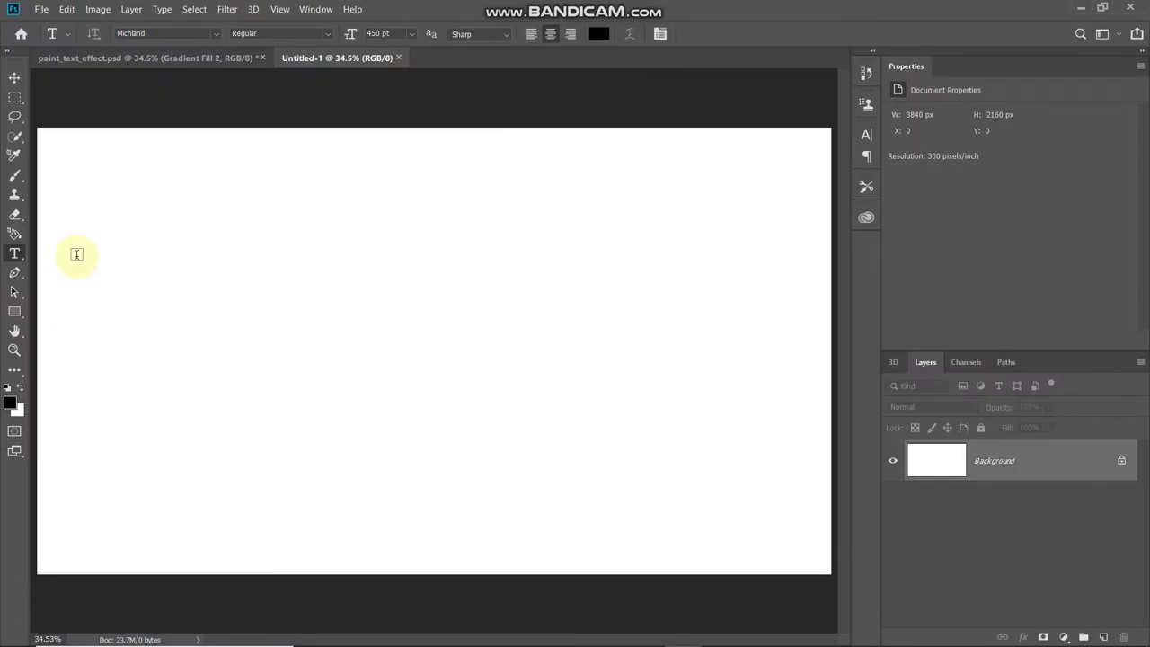
{"action": "left_click", "coordinate": [219, 37]}
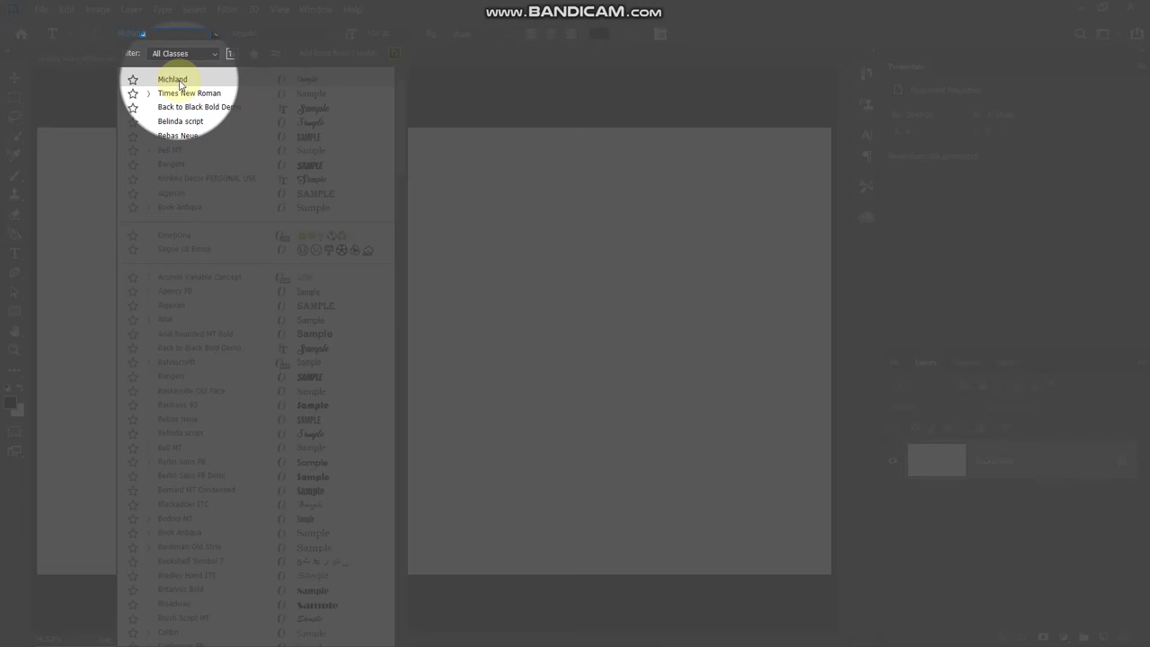
{"action": "left_click", "coordinate": [180, 84]}
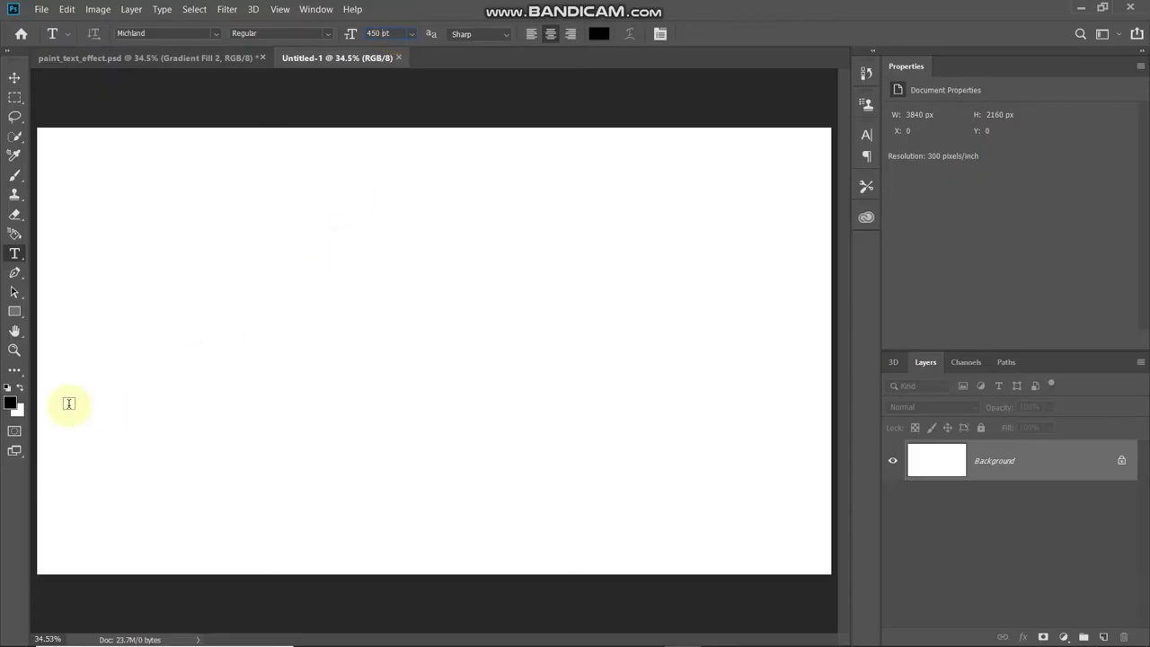
{"action": "left_click", "coordinate": [10, 404]}
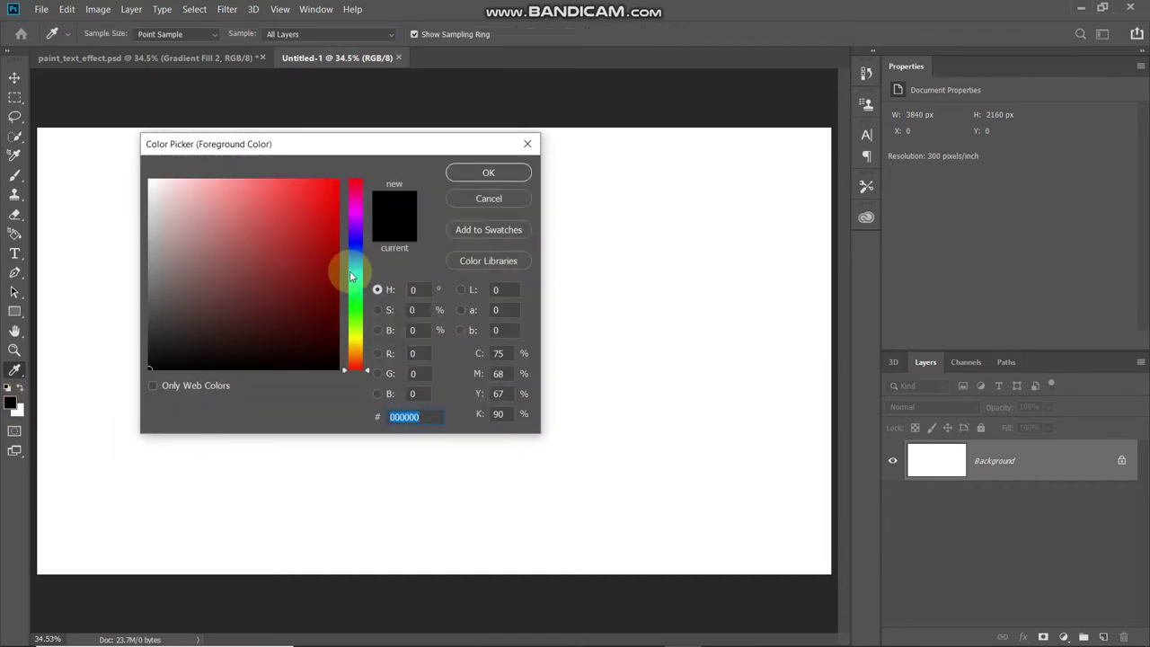
{"action": "left_click", "coordinate": [463, 172]}
{"action": "key", "text": "t"}
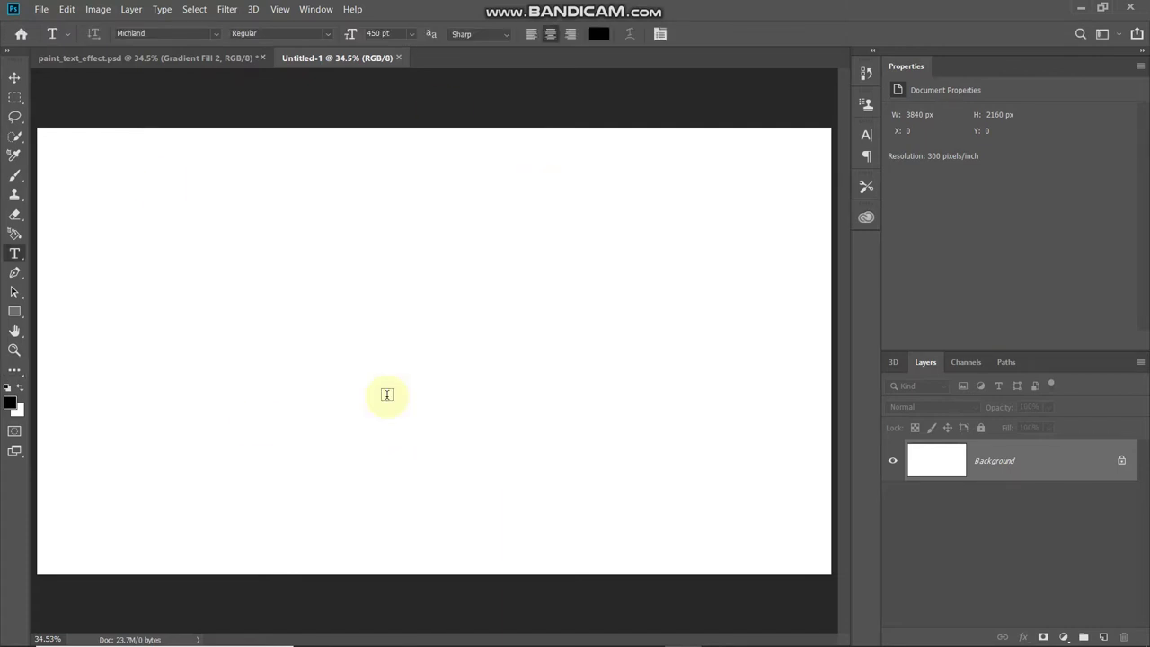
- Add a text layer reading "Paint" on the canvas
{"action": "left_click", "coordinate": [116, 383]}
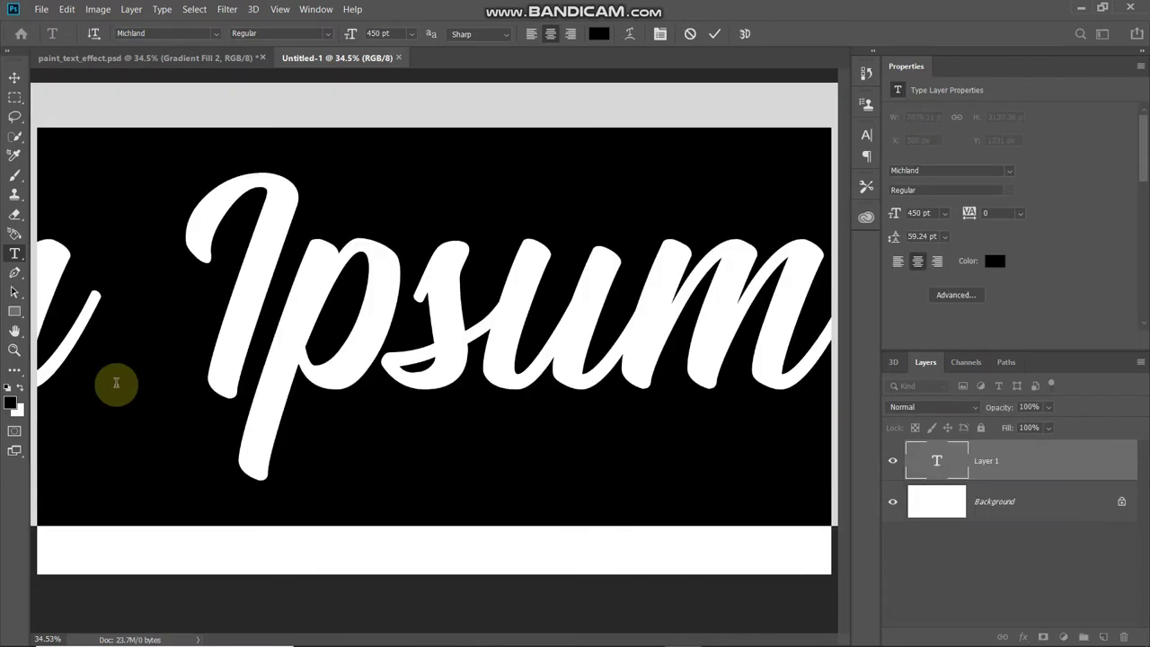
{"action": "key", "text": "BackSpace"}
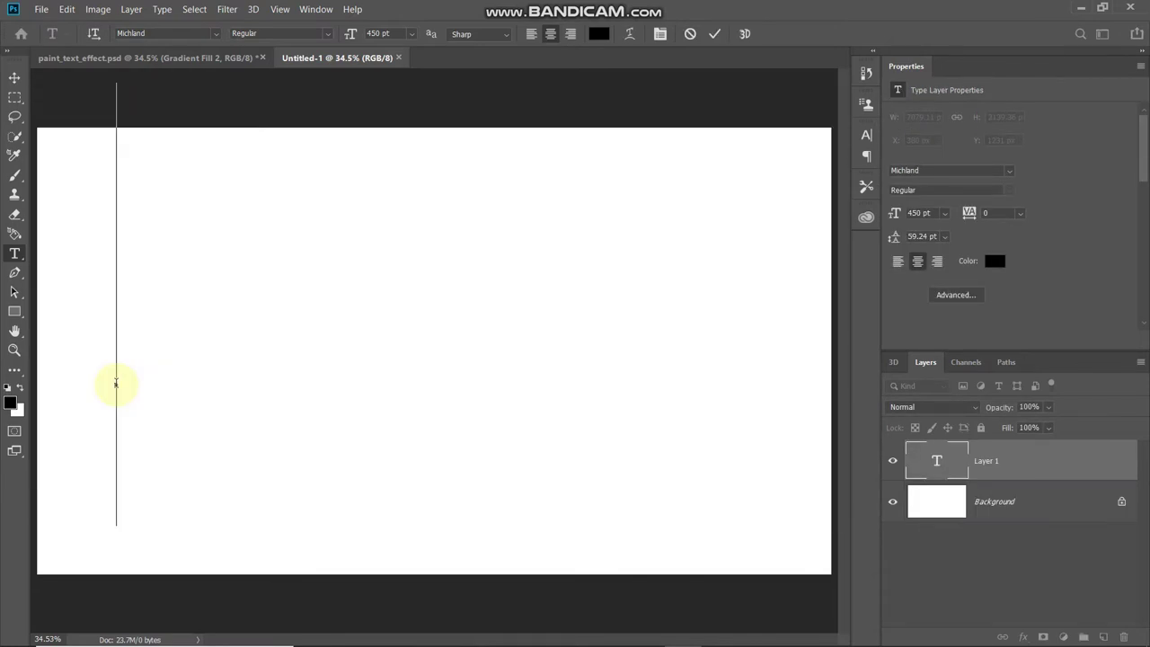
{"action": "type", "text": "paint"}
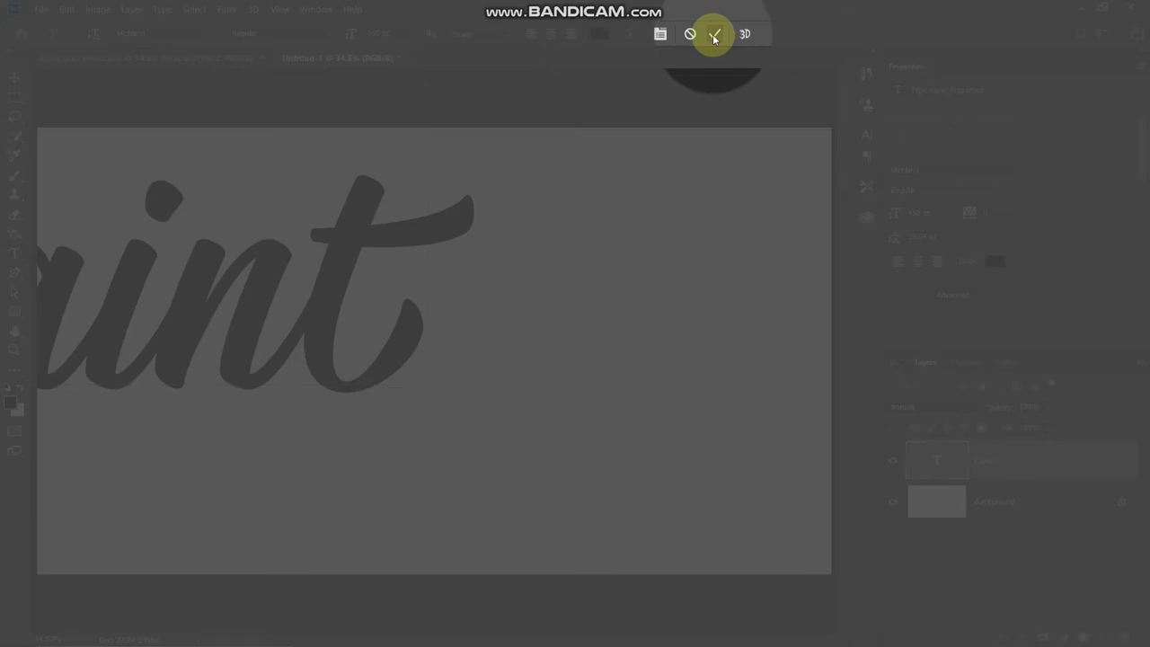
{"action": "left_click", "coordinate": [716, 36]}
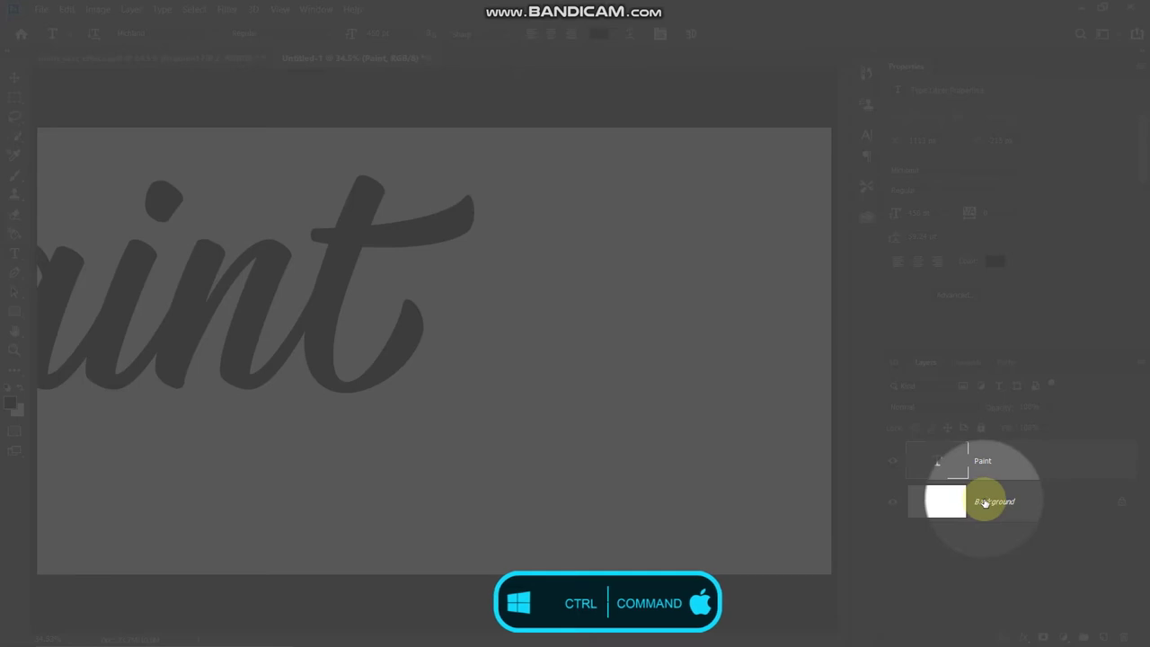
- Center the Paint text horizontally and vertically relative to the Background layer
{"action": "left_click", "coordinate": [985, 504]}
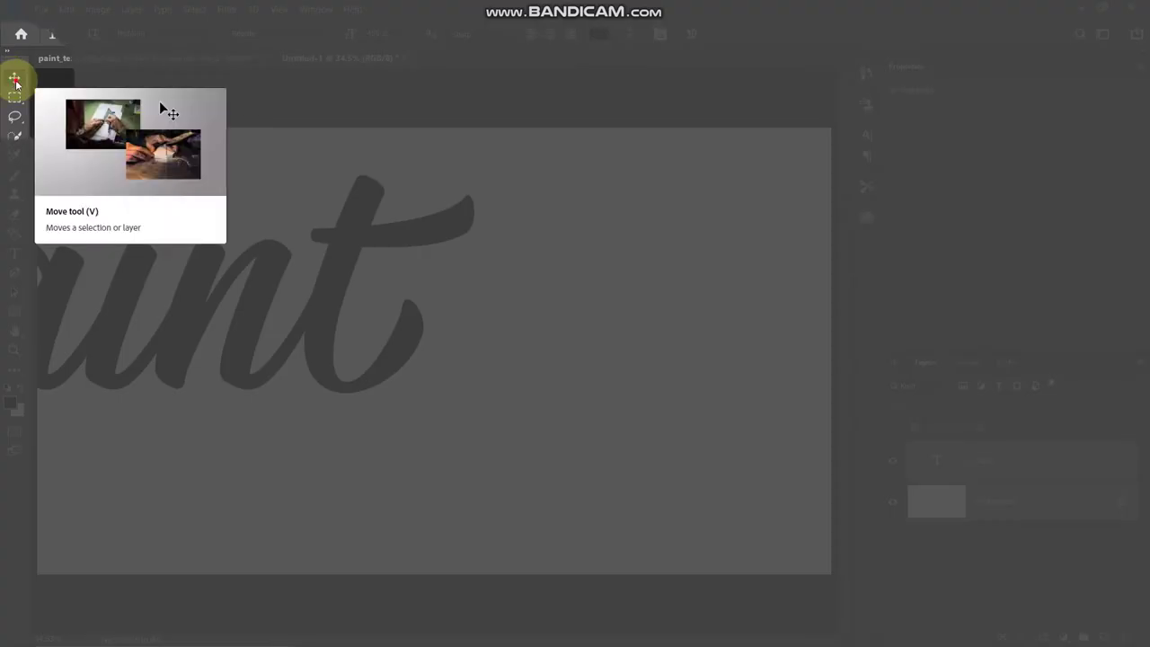
{"action": "left_click", "coordinate": [13, 79]}
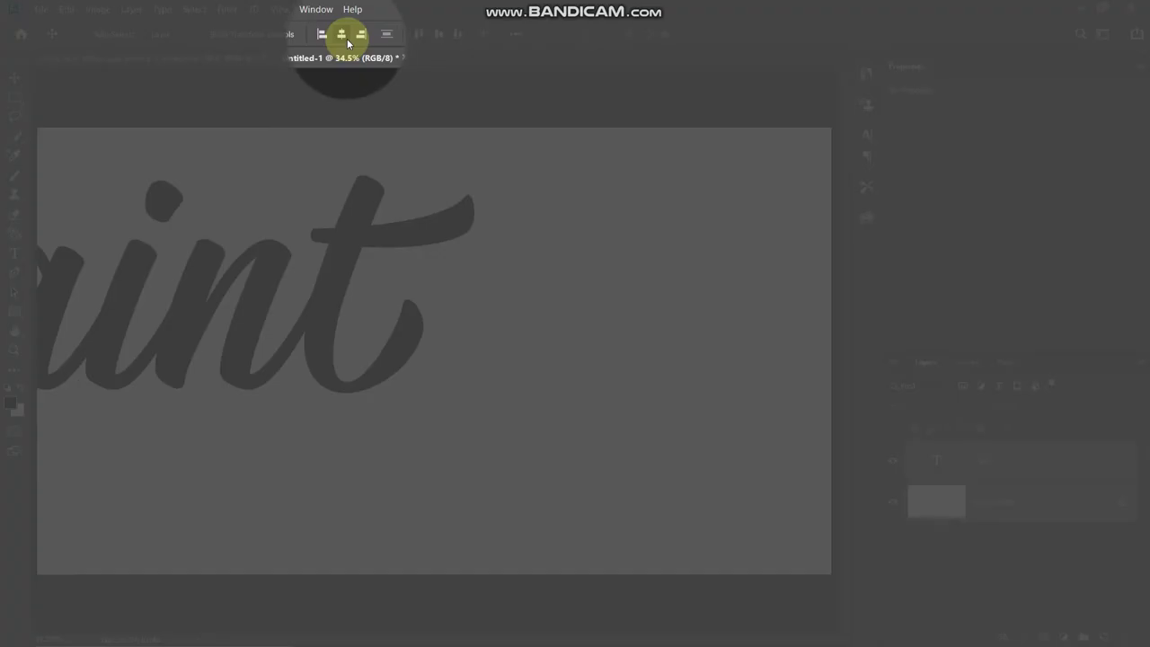
{"action": "left_click", "coordinate": [347, 37]}
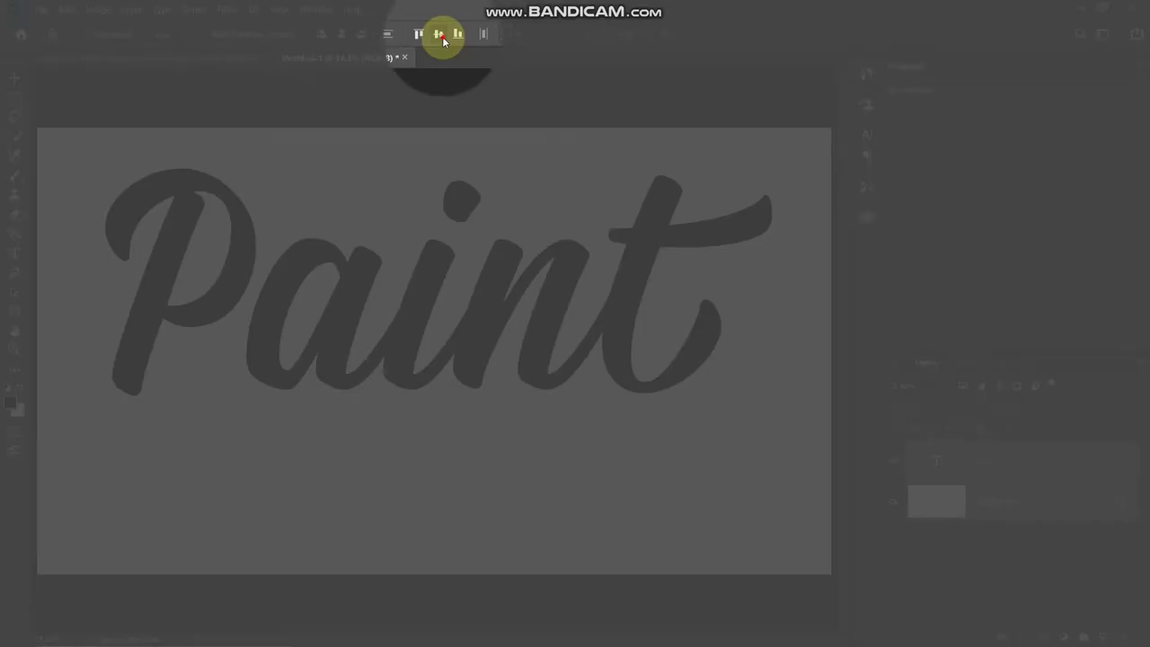
{"action": "left_click", "coordinate": [439, 36]}
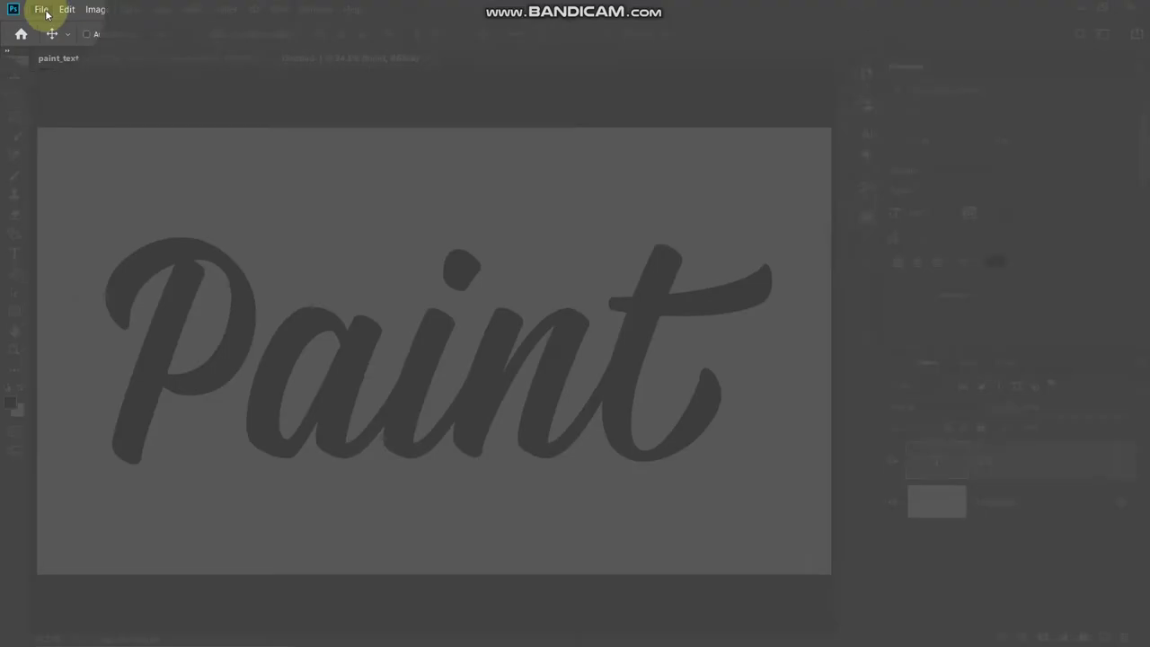
- Place the lake and rowboat photo as an embedded image above the text
{"action": "left_click", "coordinate": [42, 11]}
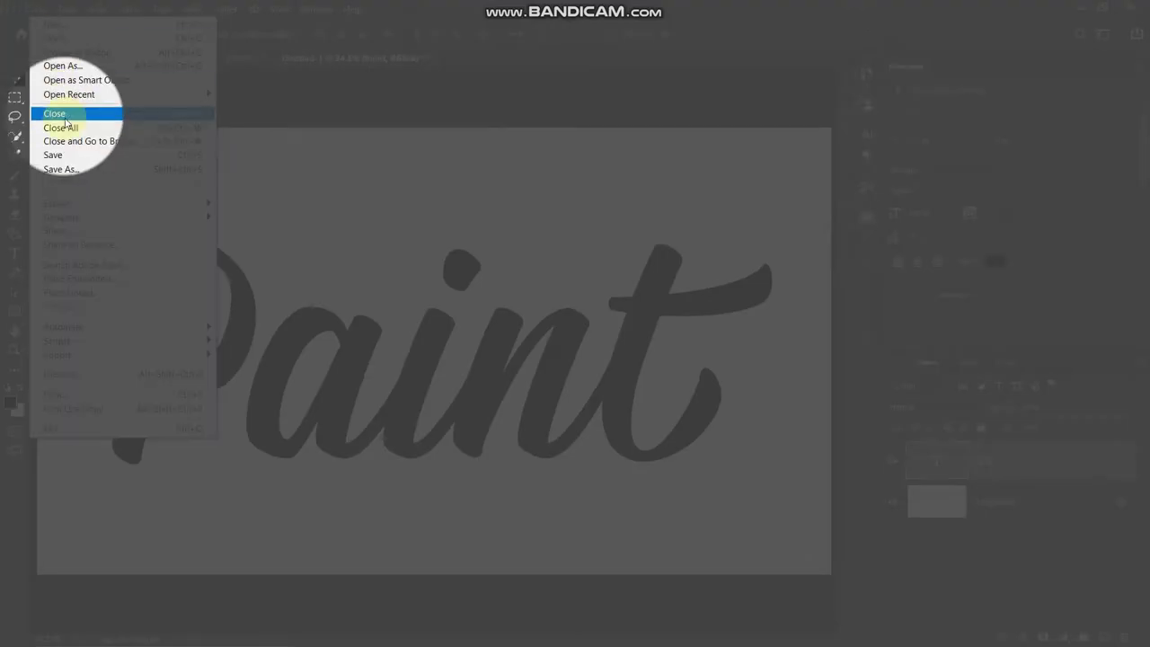
{"action": "left_click", "coordinate": [84, 279]}
{"action": "left_click", "coordinate": [173, 135]}
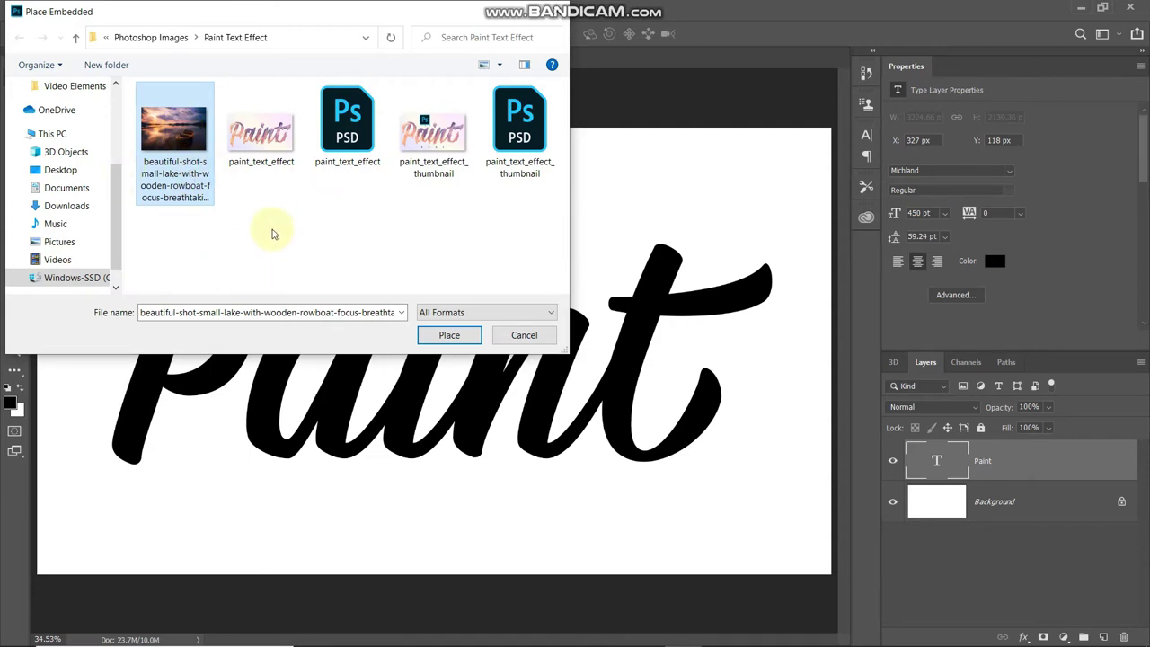
{"action": "left_click", "coordinate": [449, 338]}
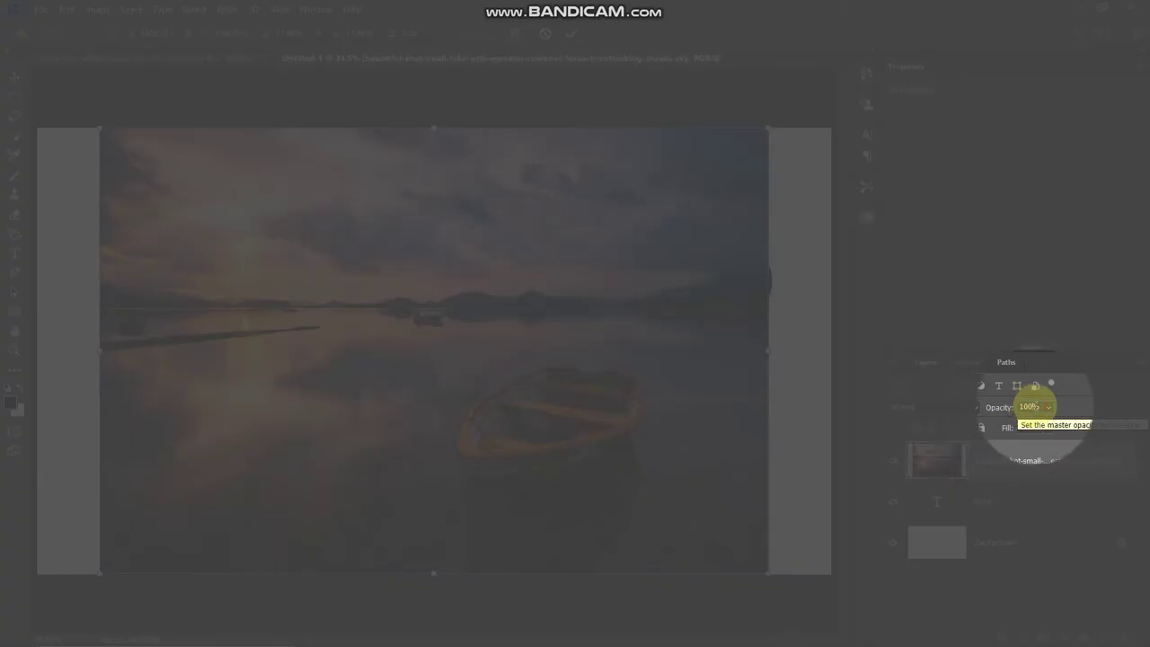
- Lower the placed photo's opacity to 50%
{"action": "left_click", "coordinate": [1030, 406]}
{"action": "type", "text": "50"}
{"action": "key", "text": "Return"}
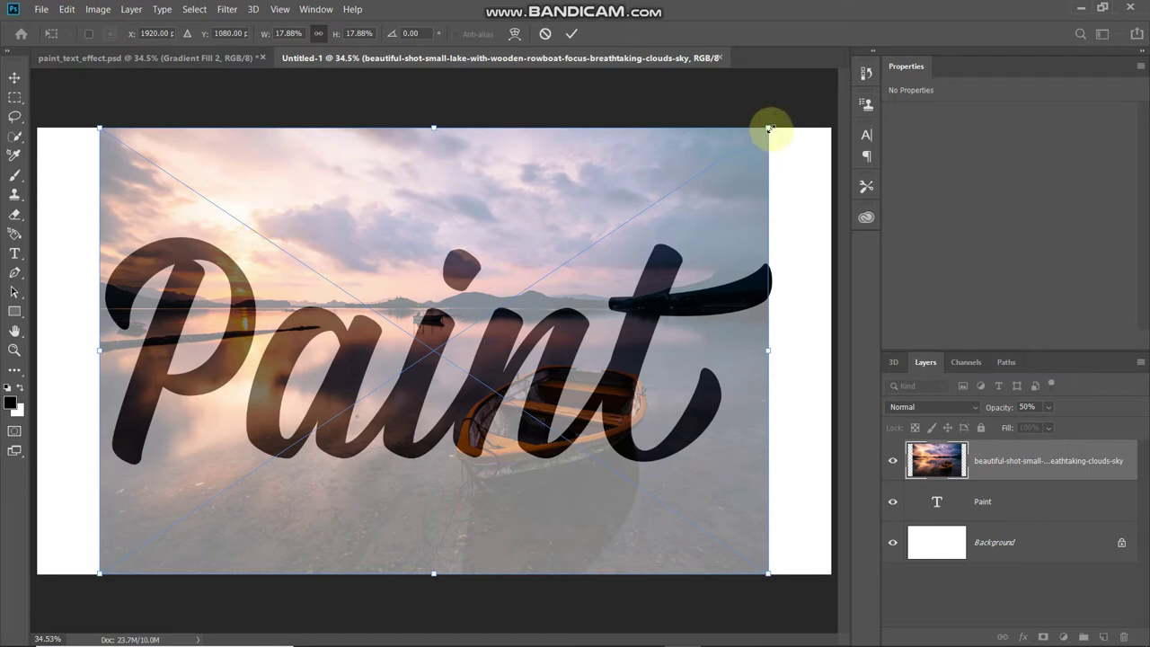
- Scale the placed photo up proportionally to about 40.73% and position its cloudy sky over the whole Paint text
{"action": "left_click_drag", "start_coordinate": [770, 129], "coordinate": [881, 42]}
{"action": "key", "text": "ctrl+0"}
{"action": "left_click_drag", "start_coordinate": [362, 263], "coordinate": [449, 257]}
{"action": "key", "text": "ctrl+0"}
{"action": "left_click_drag", "start_coordinate": [423, 321], "coordinate": [426, 378]}
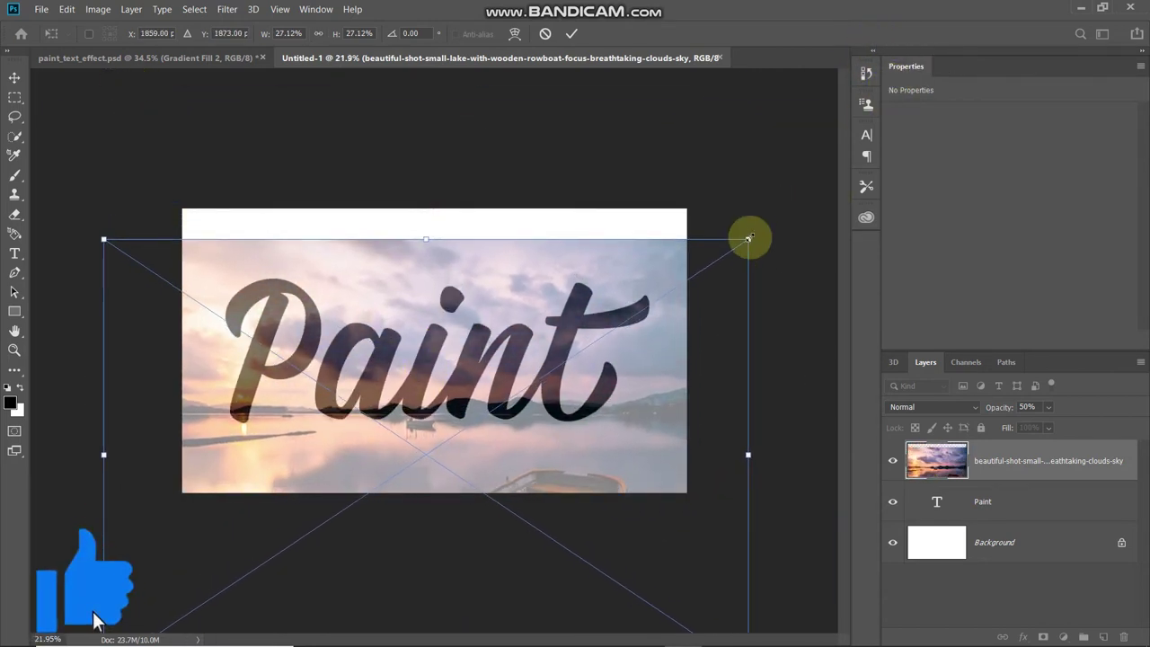
{"action": "left_click_drag", "start_coordinate": [747, 233], "coordinate": [835, 167]}
{"action": "left_click_drag", "start_coordinate": [593, 254], "coordinate": [372, 321]}
{"action": "left_click_drag", "start_coordinate": [774, 187], "coordinate": [831, 152]}
{"action": "left_click_drag", "start_coordinate": [404, 364], "coordinate": [444, 415]}
{"action": "key", "text": "ctrl+0"}
{"action": "left_click_drag", "start_coordinate": [729, 252], "coordinate": [763, 225]}
{"action": "left_click_drag", "start_coordinate": [399, 253], "coordinate": [399, 275]}
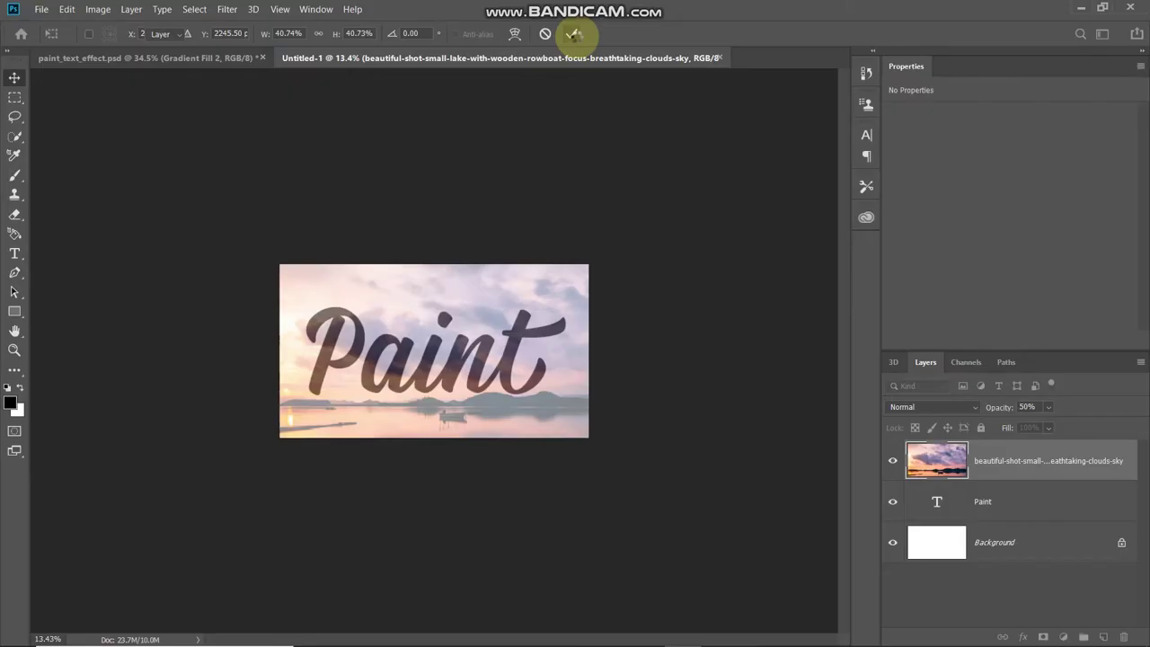
{"action": "left_click", "coordinate": [573, 34]}
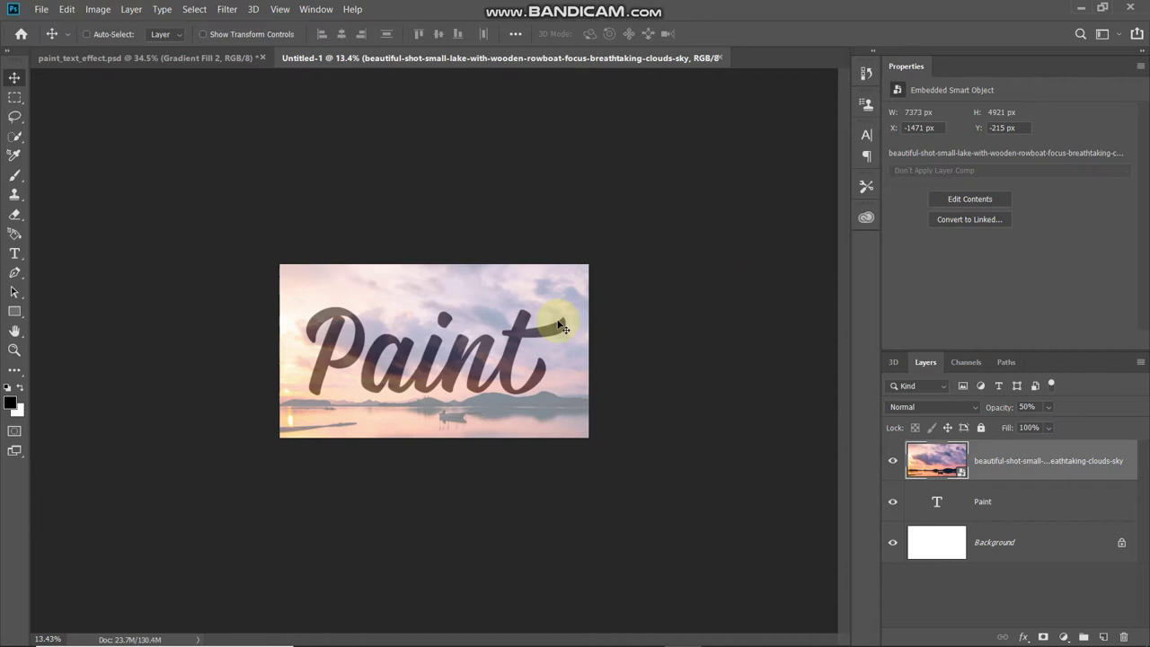
- Shift the photo sideways to about X -1347 px and set its opacity to 100%
{"action": "key", "text": "ctrl+0"}
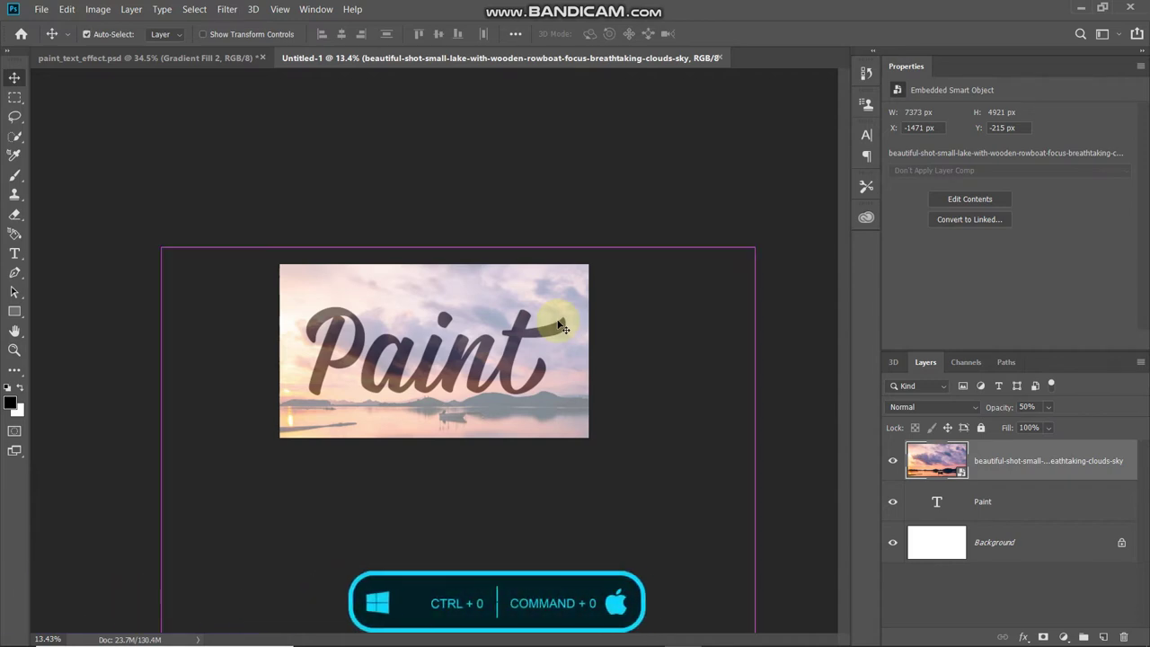
{"action": "left_click_drag", "start_coordinate": [342, 467], "coordinate": [367, 467]}
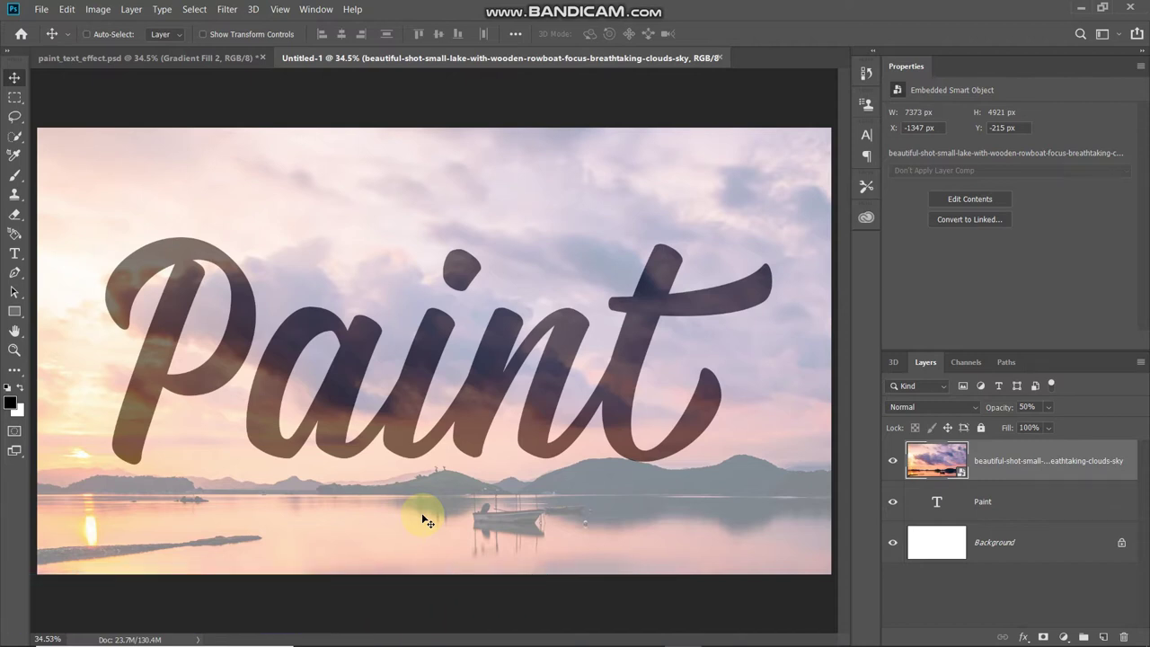
{"action": "left_click", "coordinate": [1032, 407]}
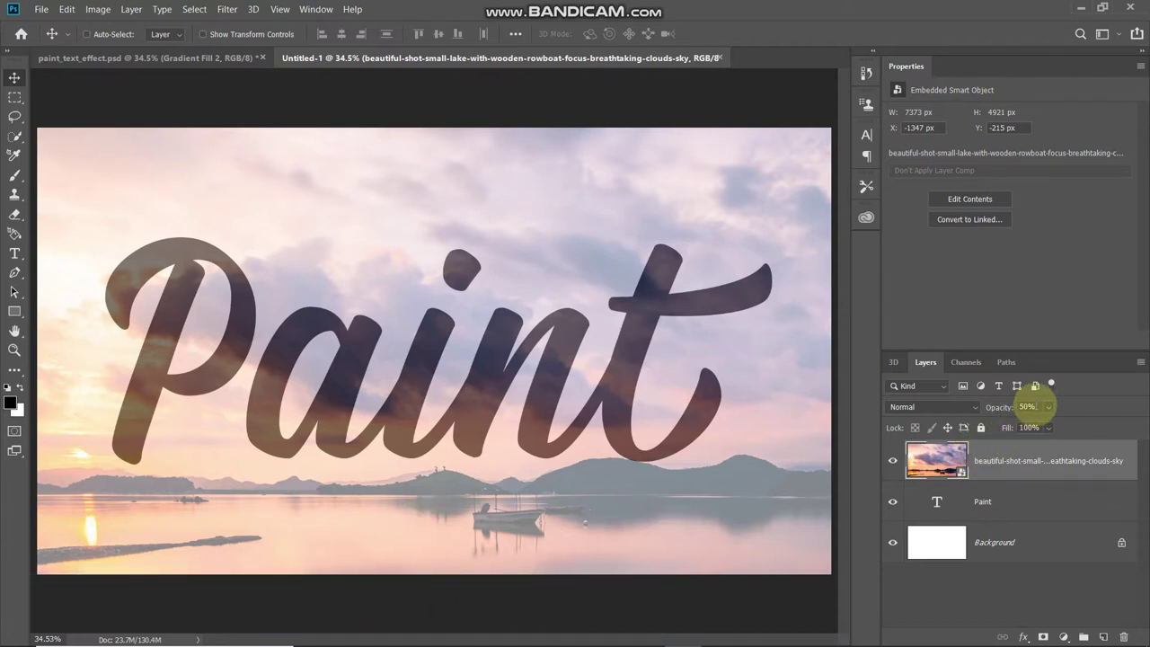
{"action": "type", "text": "100"}
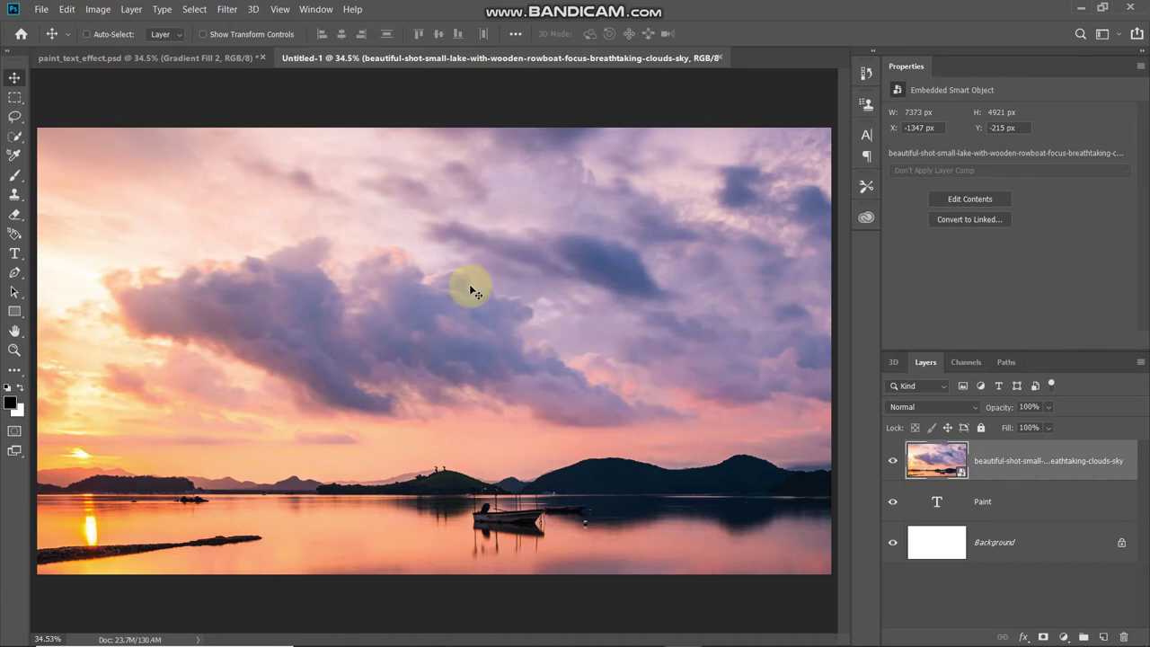
- Load the Paint text's outline as a selection and add it as a layer mask on the photo layer
{"action": "key", "text": "ctrl"}
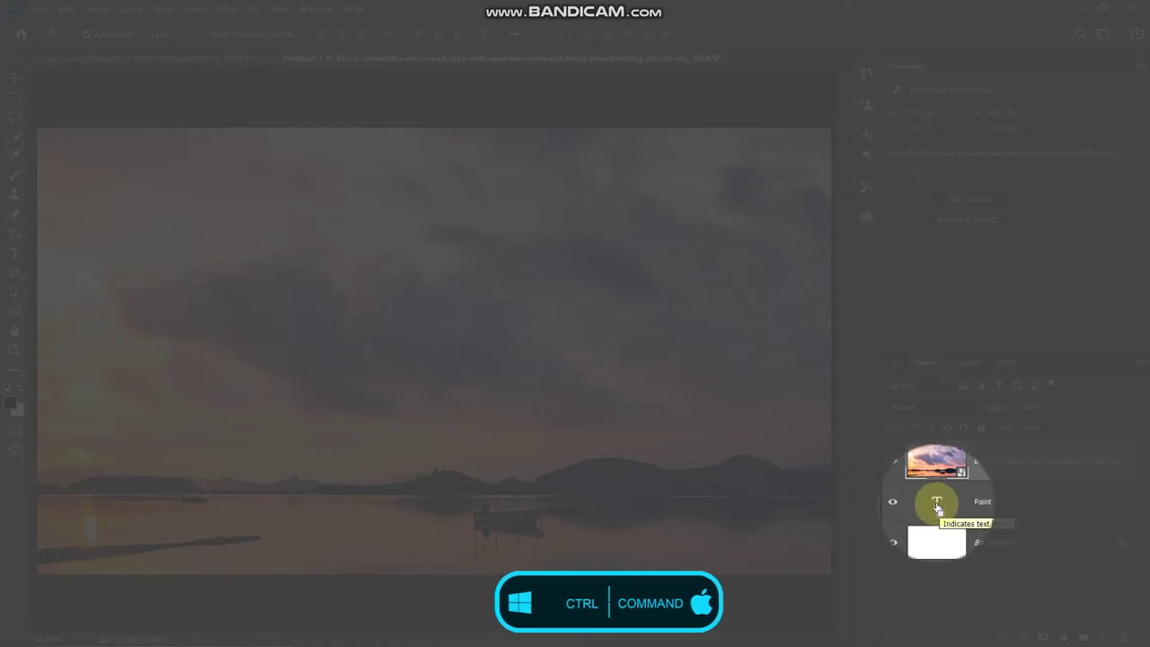
{"action": "left_click", "coordinate": [938, 508], "text": "ctrl"}
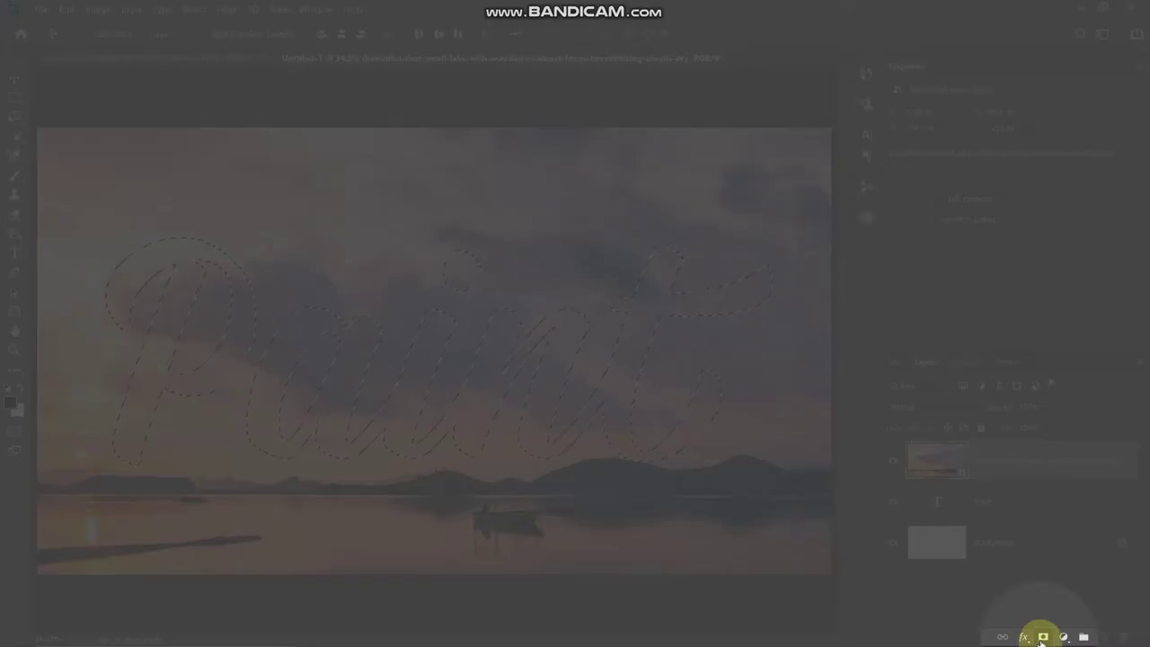
{"action": "left_click", "coordinate": [1044, 637]}
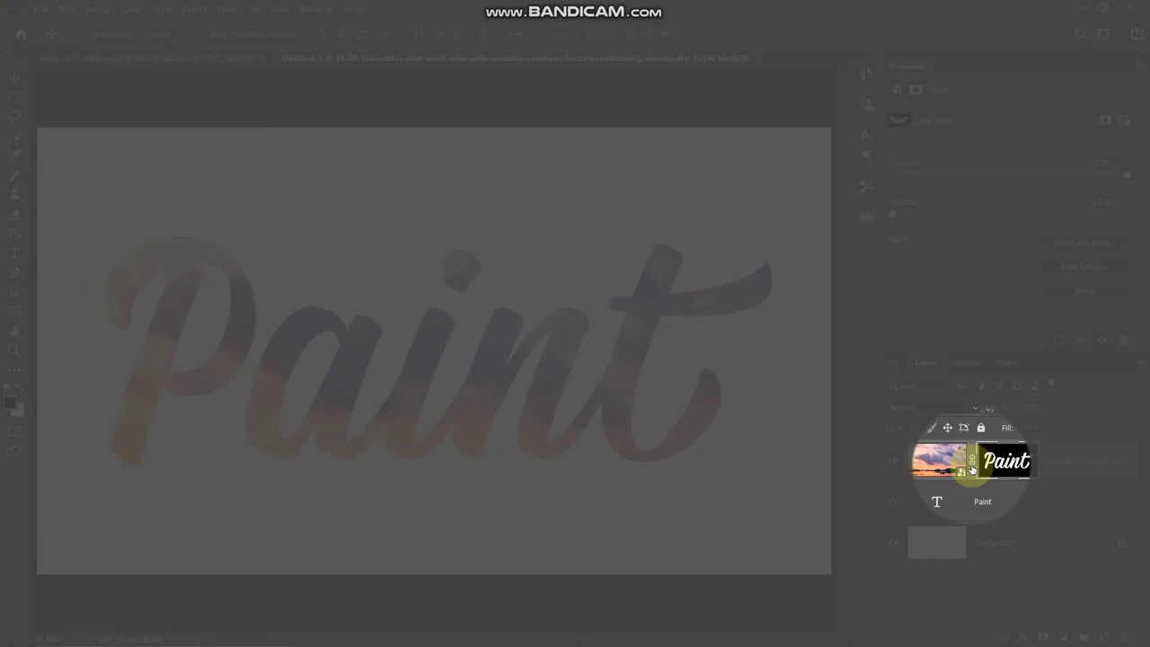
- Unlink the photo from its layer mask and reposition the photo inside the lettering to about X -1153 px, Y -753 px
{"action": "left_click", "coordinate": [972, 468]}
{"action": "left_click", "coordinate": [930, 463]}
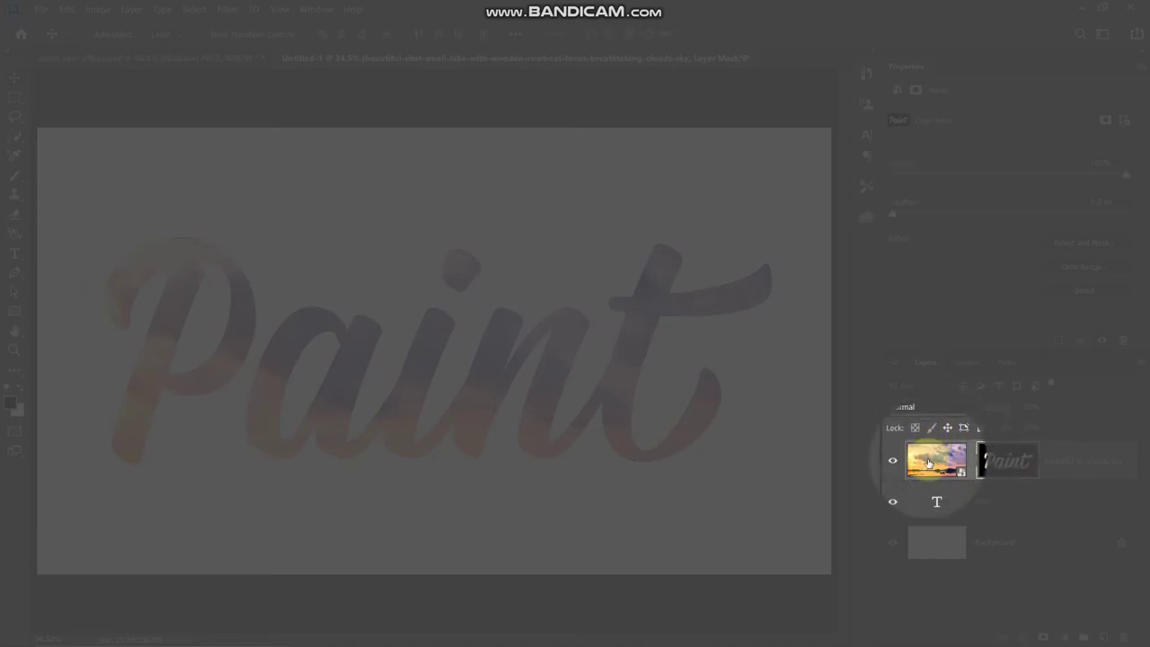
{"action": "key", "text": "Down"}
{"action": "key", "text": "Down"}
{"action": "key", "text": "Down"}
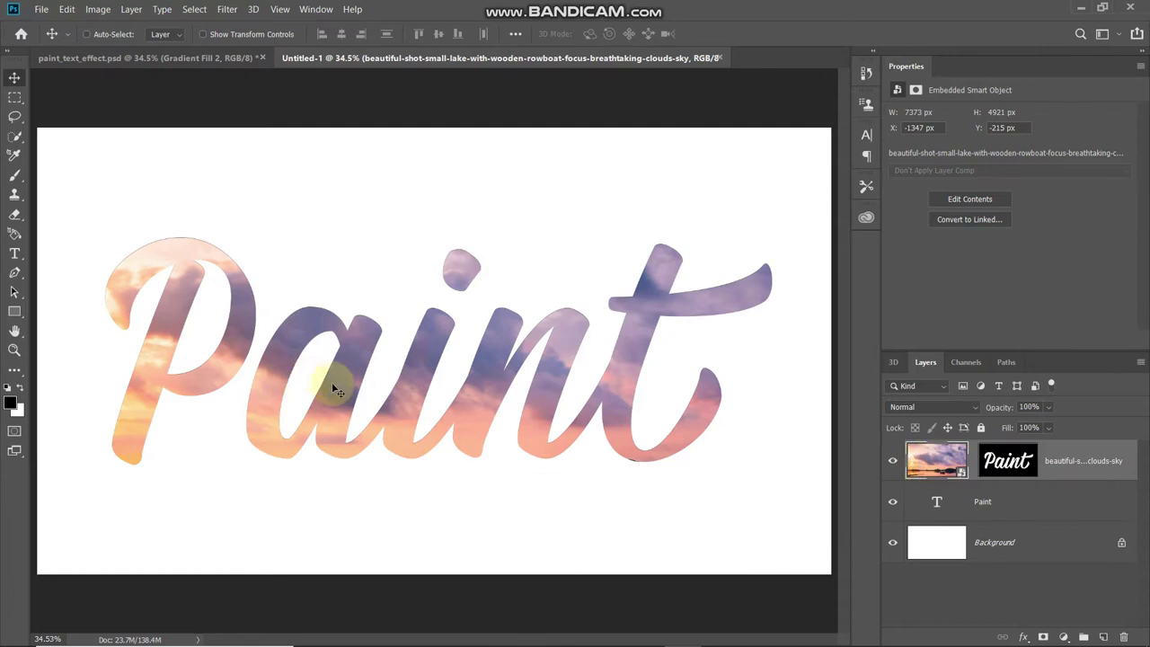
{"action": "left_click_drag", "start_coordinate": [340, 407], "coordinate": [378, 287]}
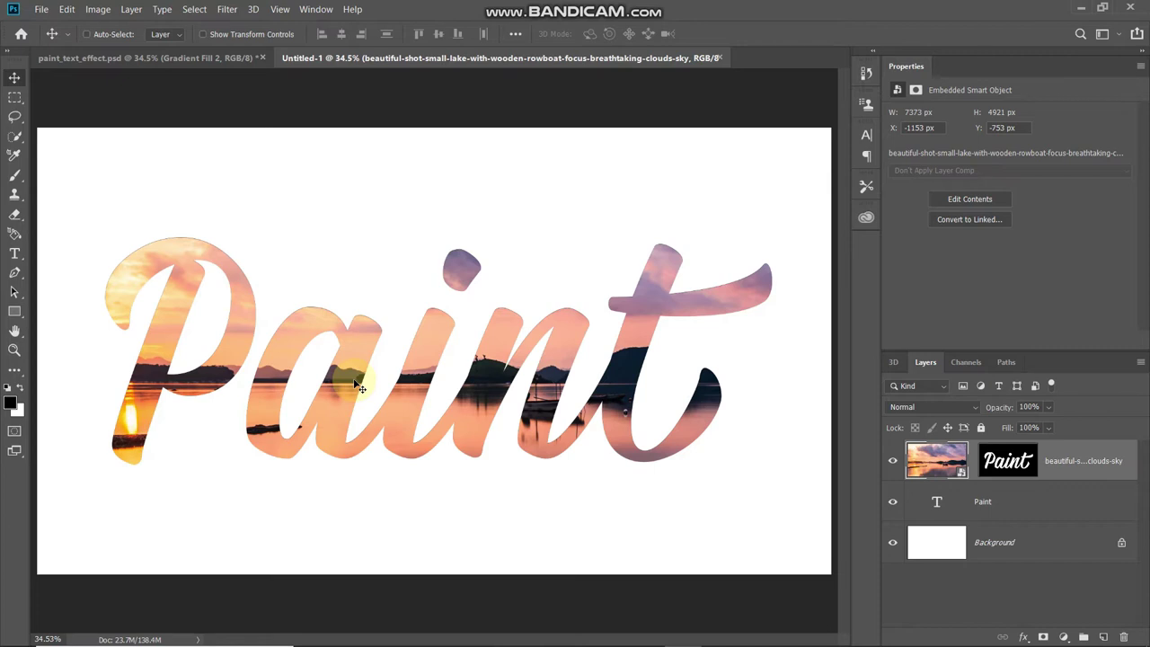
- Undo the last repositioning of the photo inside the lettering
{"action": "key", "text": "ctrl+z"}
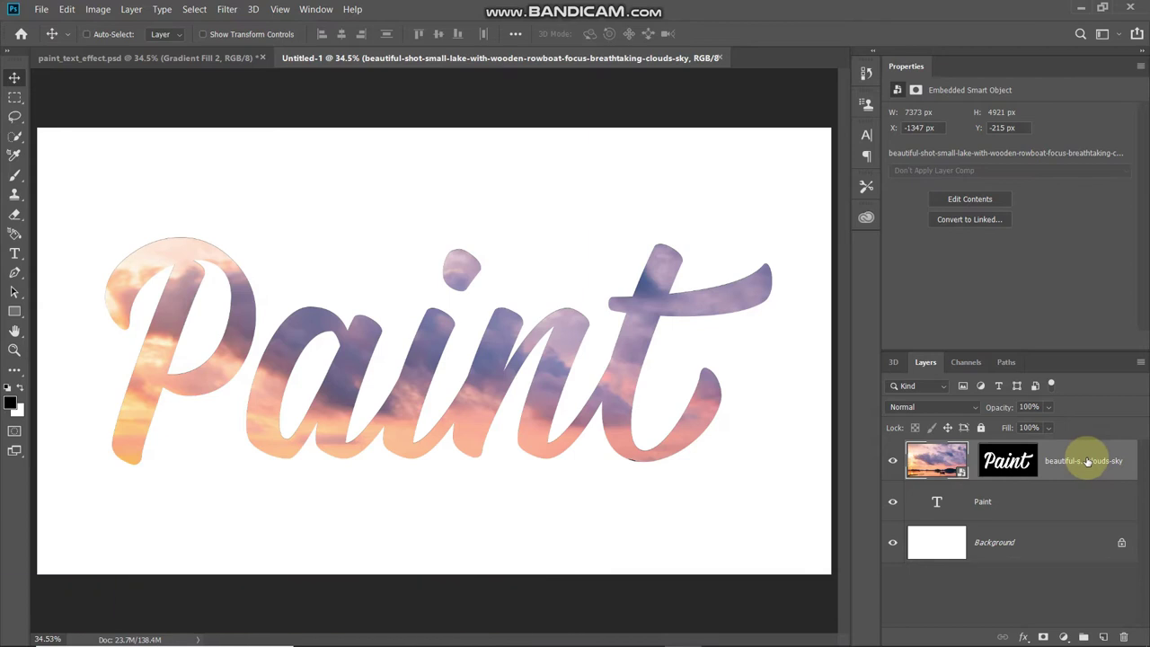
- Duplicate the masked photo layer and rename the lower of the two layers as Backup
{"action": "key", "text": "ctrl"}
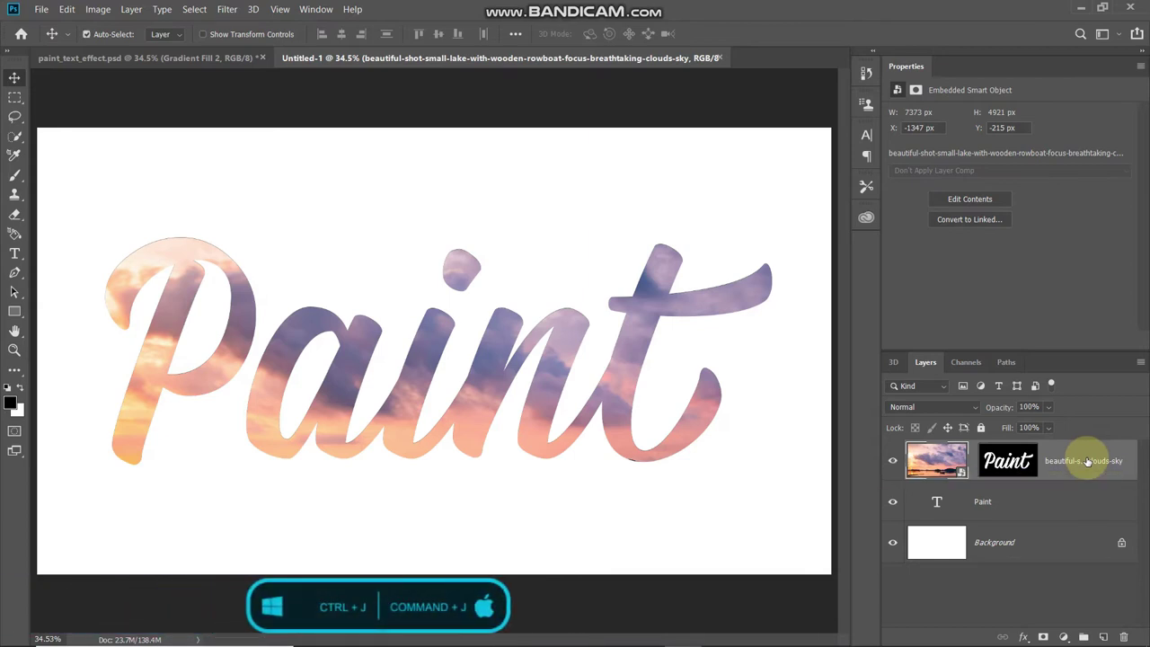
{"action": "key", "text": "ctrl+j"}
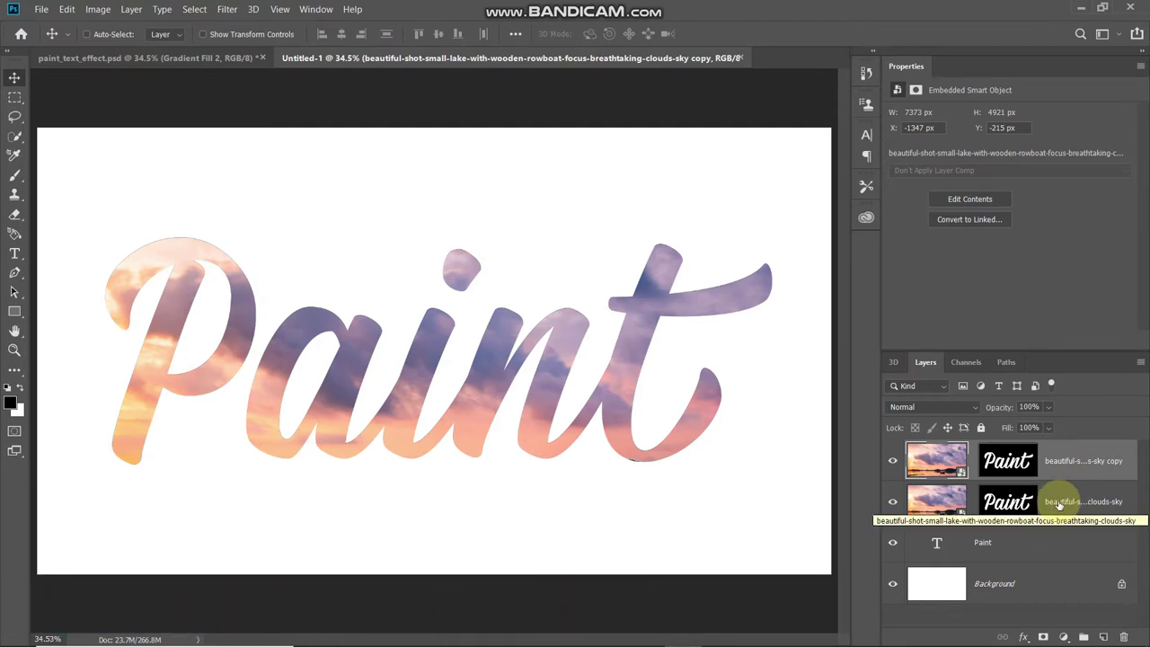
{"action": "double_click", "coordinate": [1061, 503]}
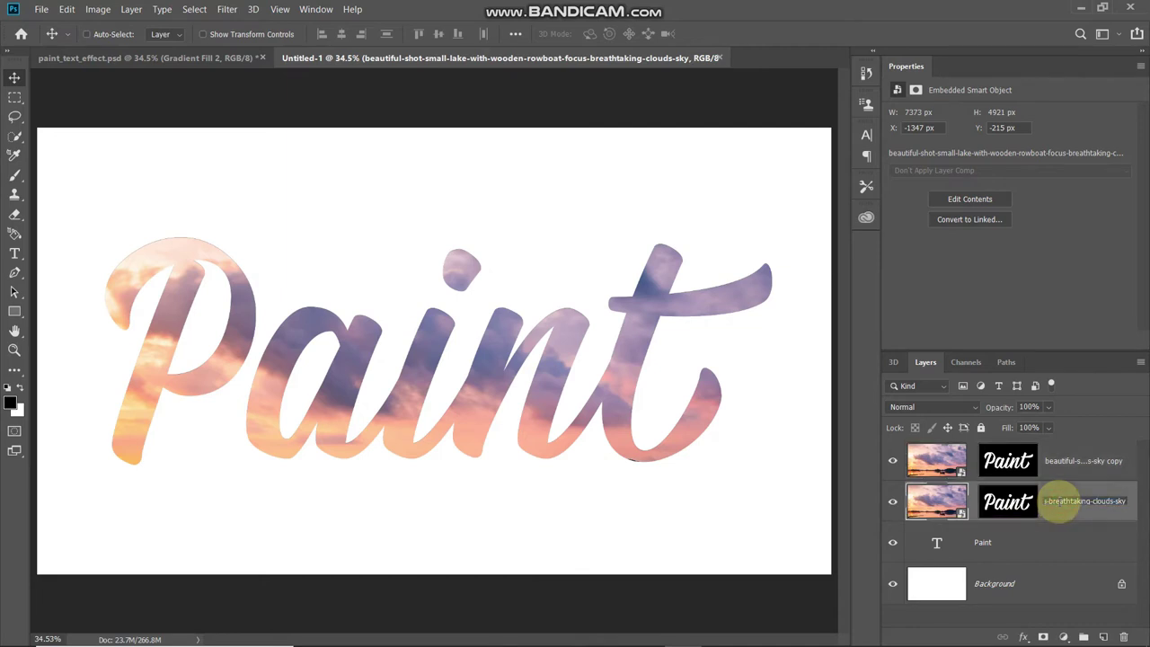
{"action": "key", "text": "Return"}
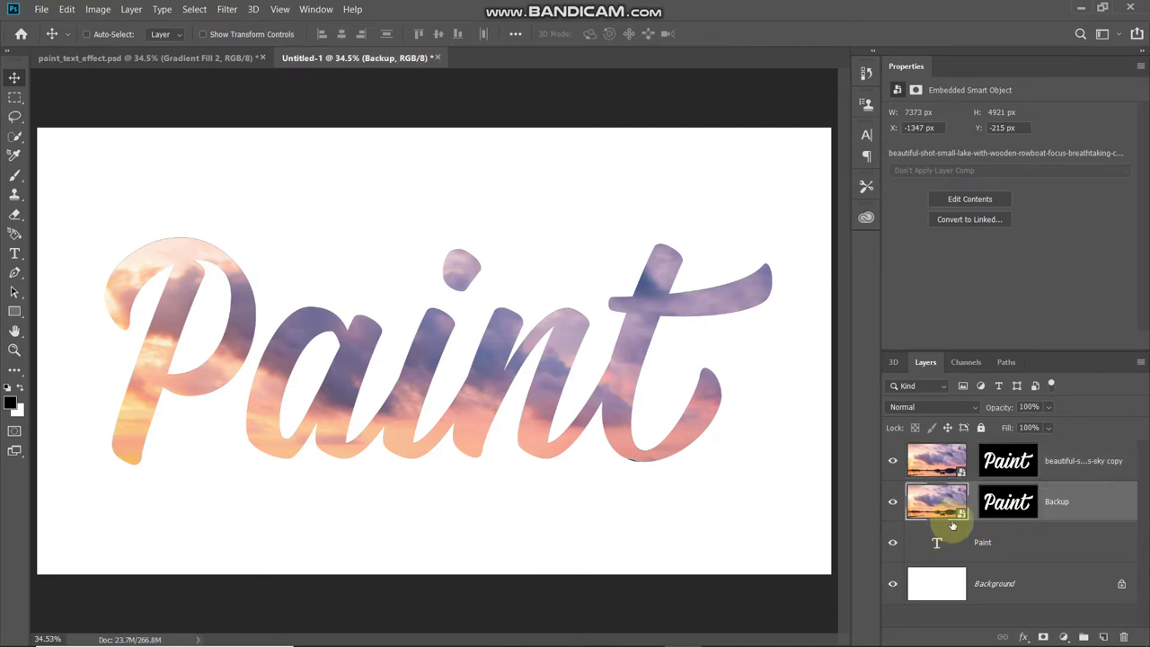
- Rasterize the upper masked photo layer and apply its layer mask permanently
{"action": "left_click", "coordinate": [1086, 460]}
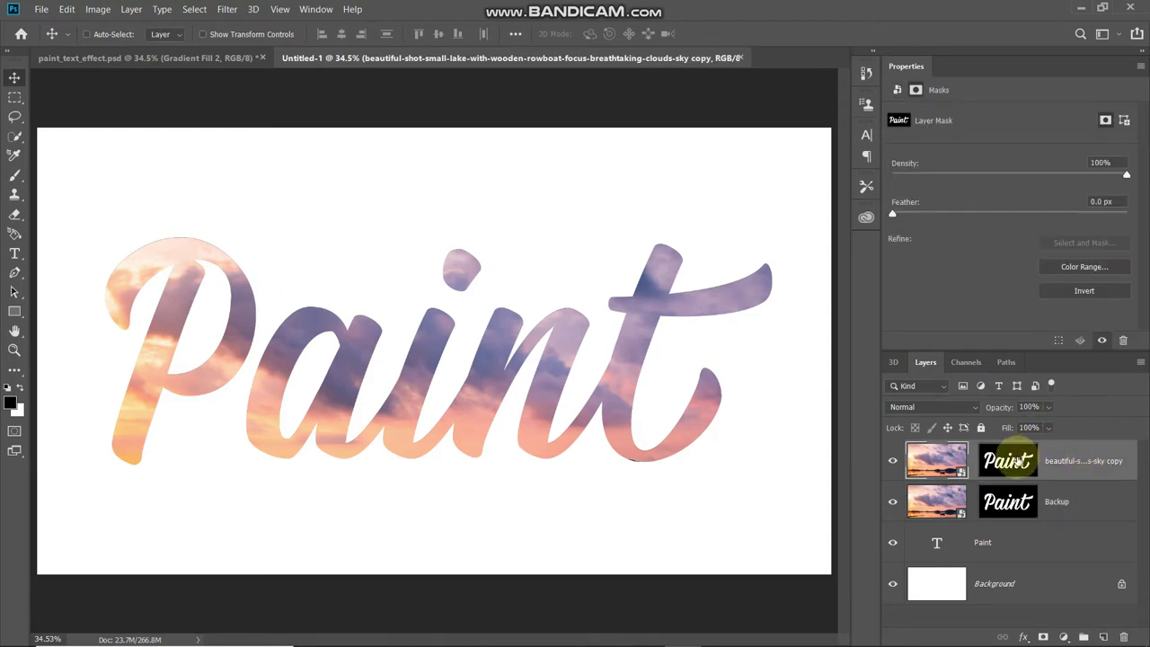
{"action": "left_click", "coordinate": [936, 451]}
{"action": "left_click", "coordinate": [1083, 461]}
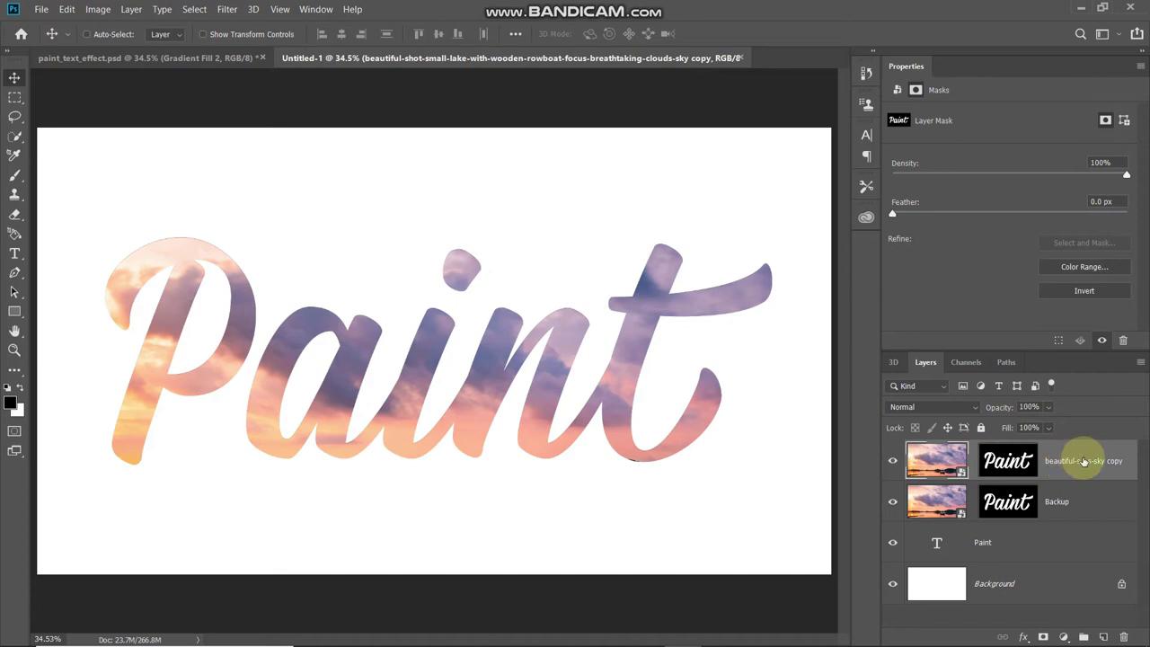
{"action": "right_click", "coordinate": [1084, 461]}
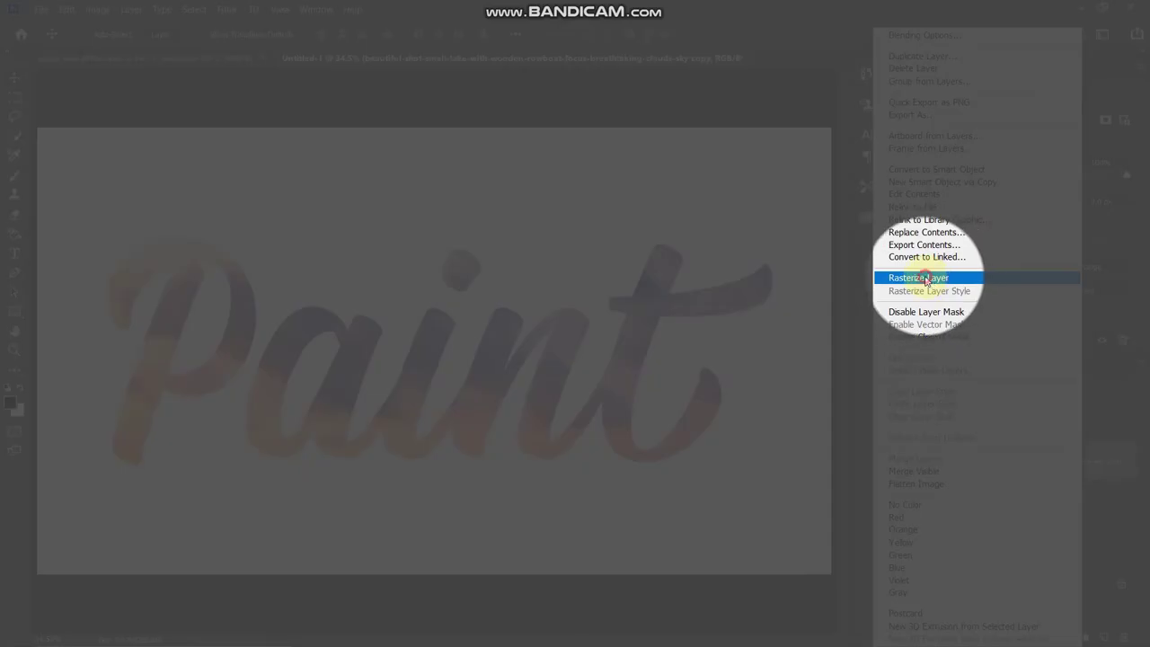
{"action": "left_click", "coordinate": [925, 279]}
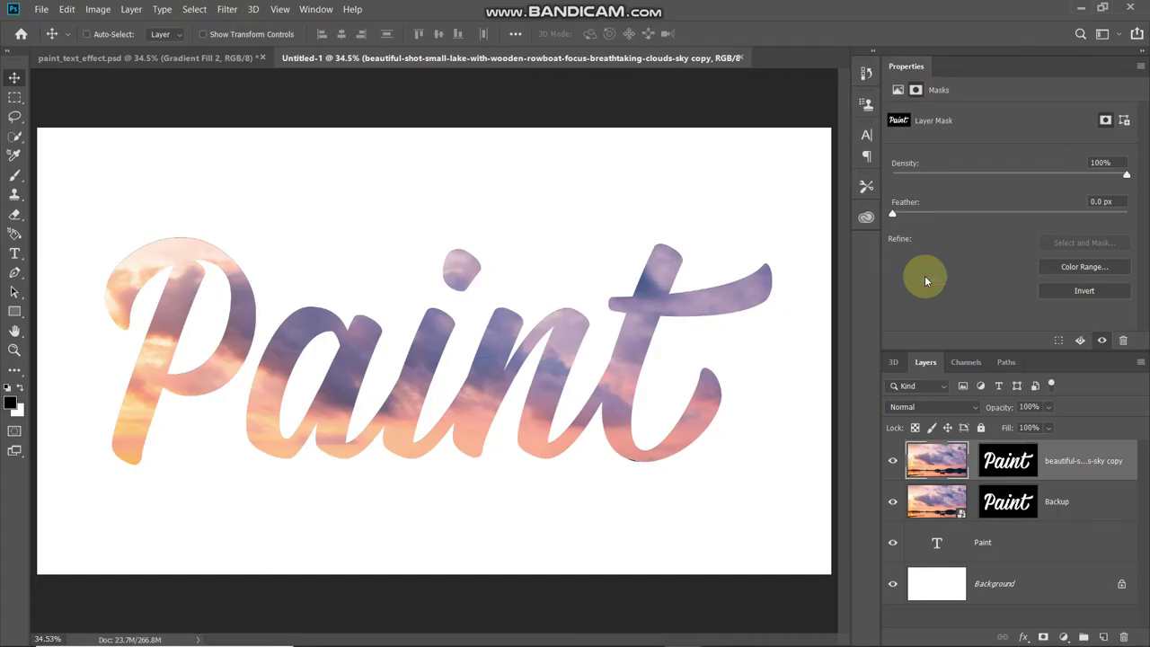
{"action": "right_click", "coordinate": [1007, 463]}
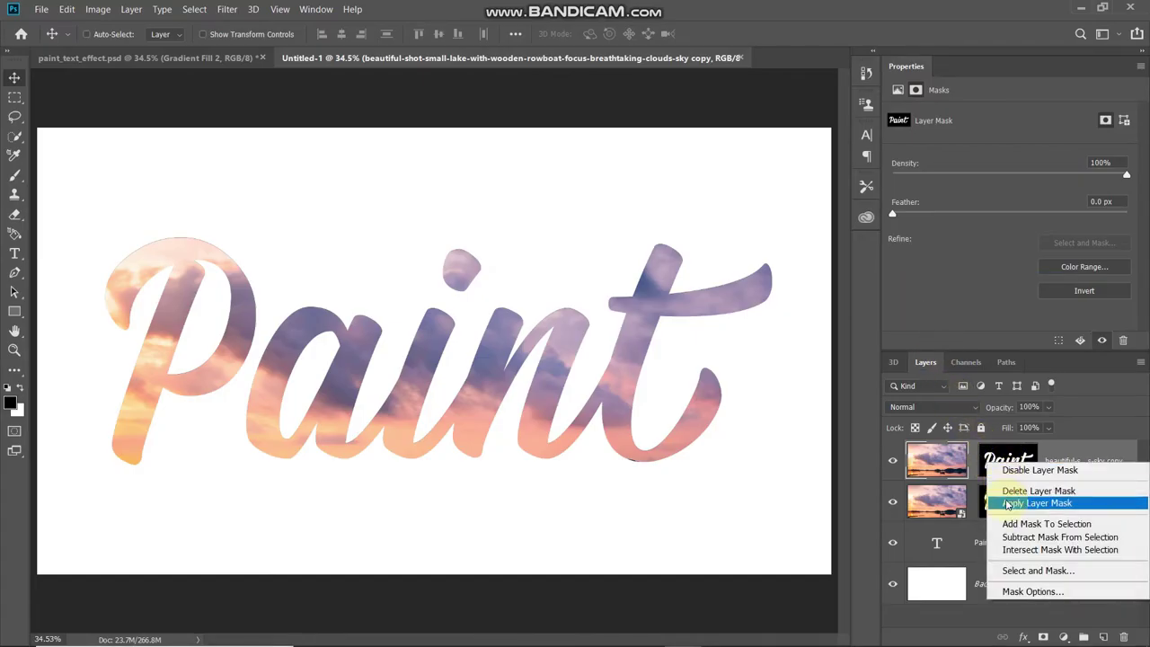
{"action": "left_click", "coordinate": [1041, 505]}
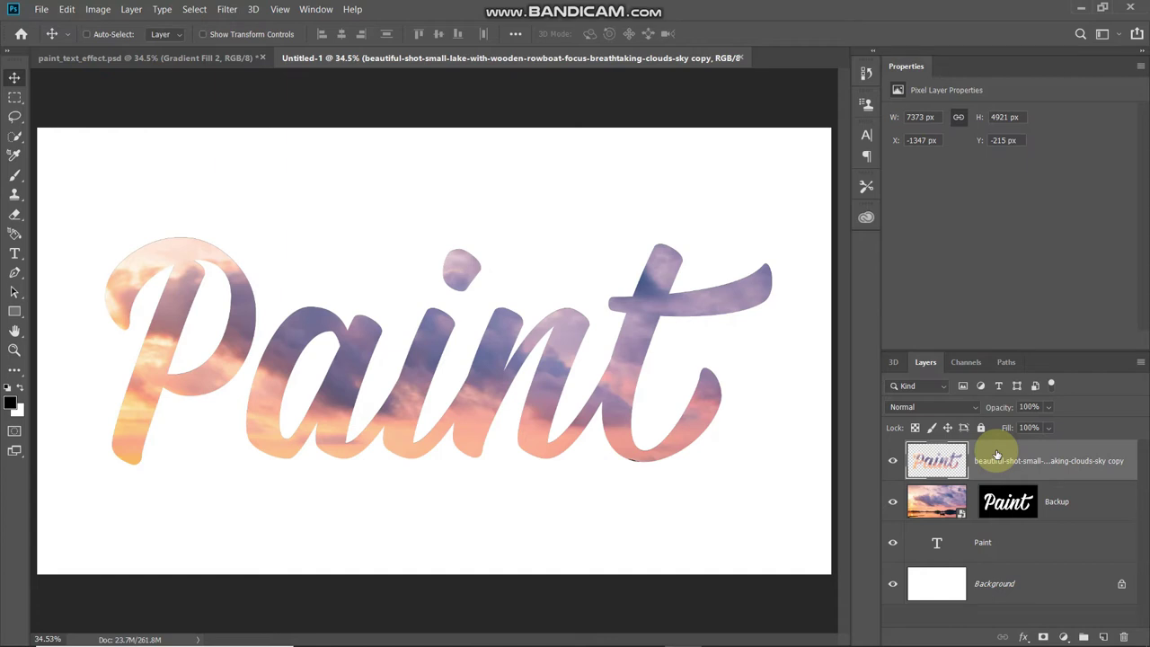
- Convert the cut-out photo lettering layer to a smart object and rename it Original
{"action": "right_click", "coordinate": [1038, 456]}
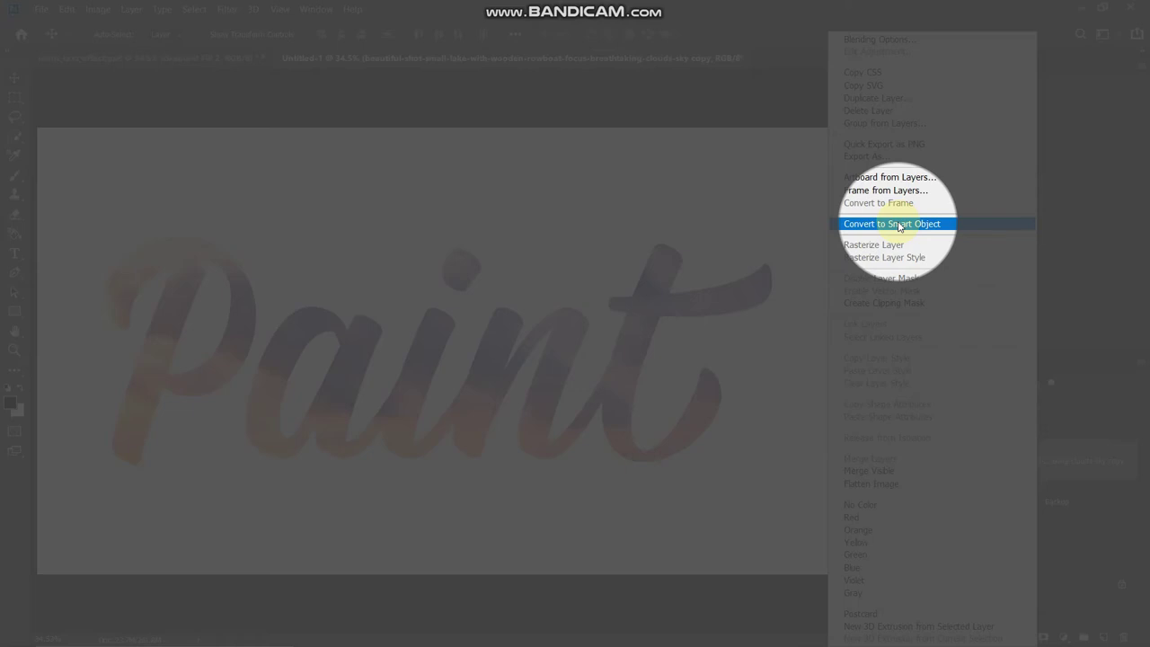
{"action": "left_click", "coordinate": [899, 224]}
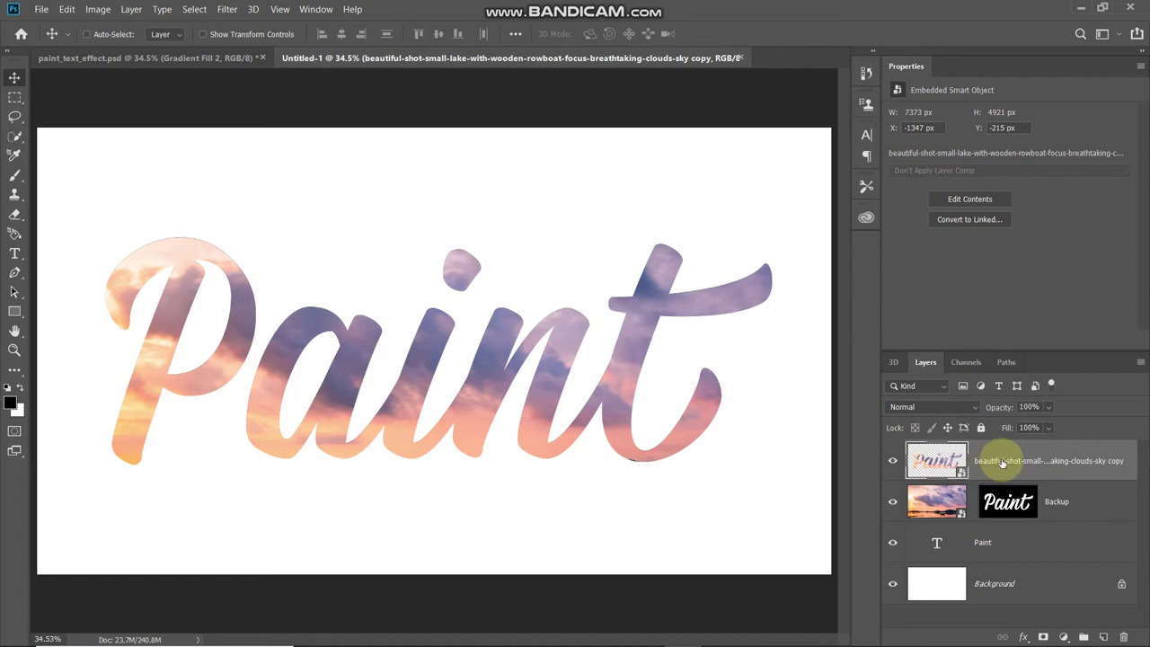
{"action": "double_click", "coordinate": [1002, 461]}
{"action": "type", "text": "Original"}
{"action": "key", "text": "Return"}
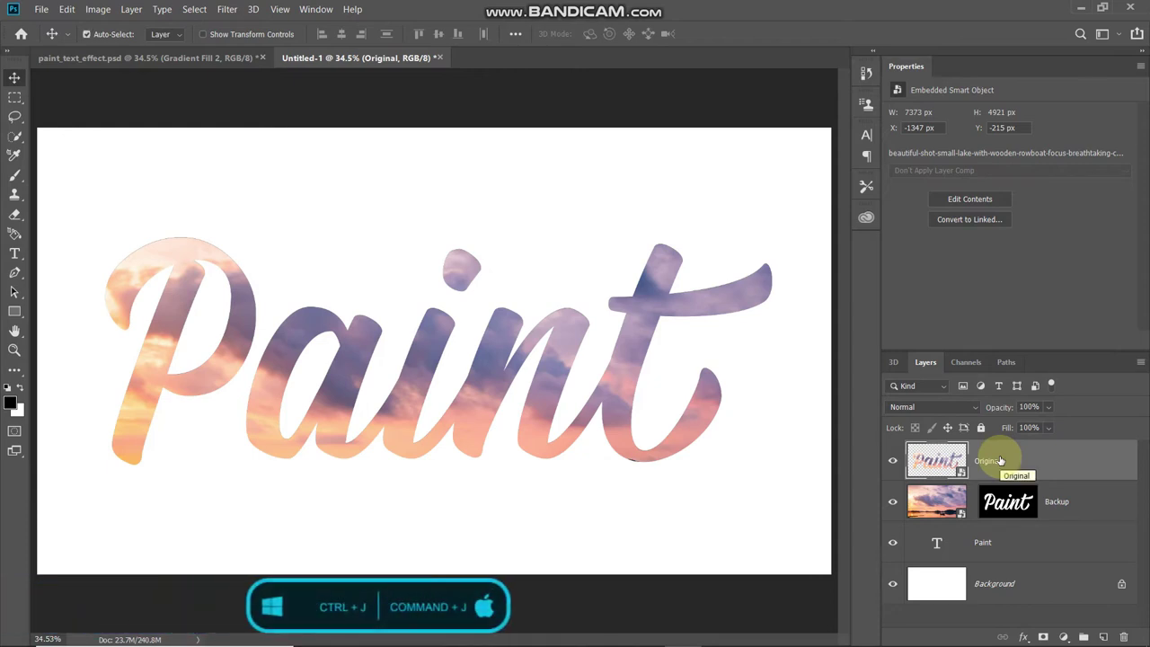
- Duplicate the Original layer and open the copy in the Liquify filter with the whole lettering in view
{"action": "key", "text": "ctrl+j"}
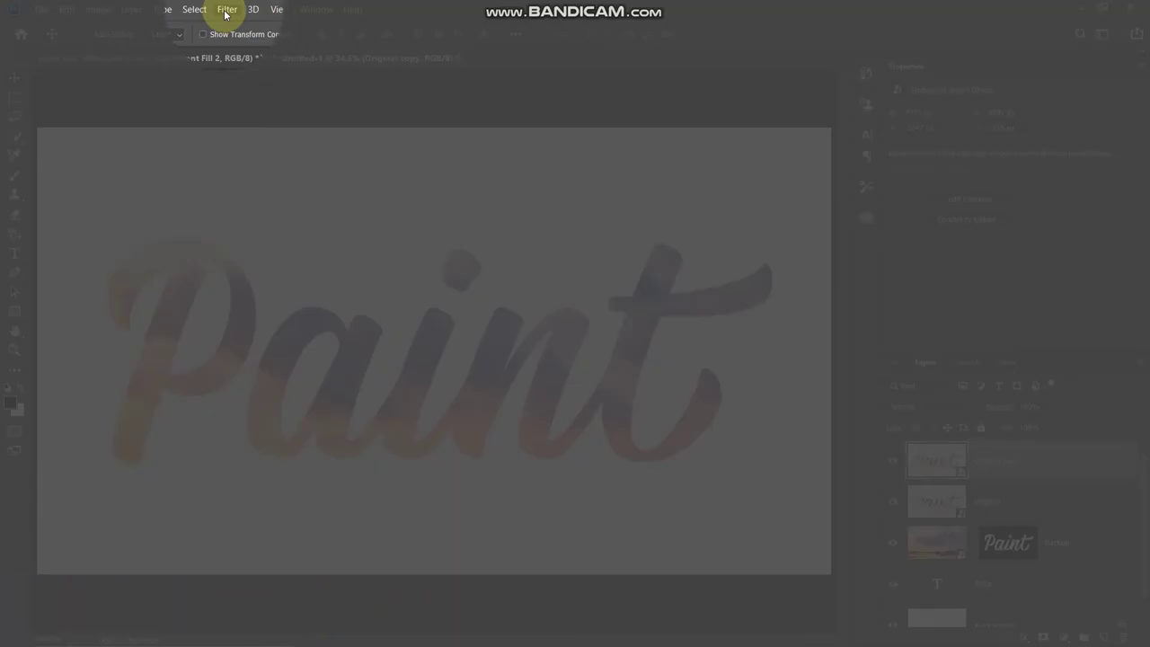
{"action": "left_click", "coordinate": [226, 11]}
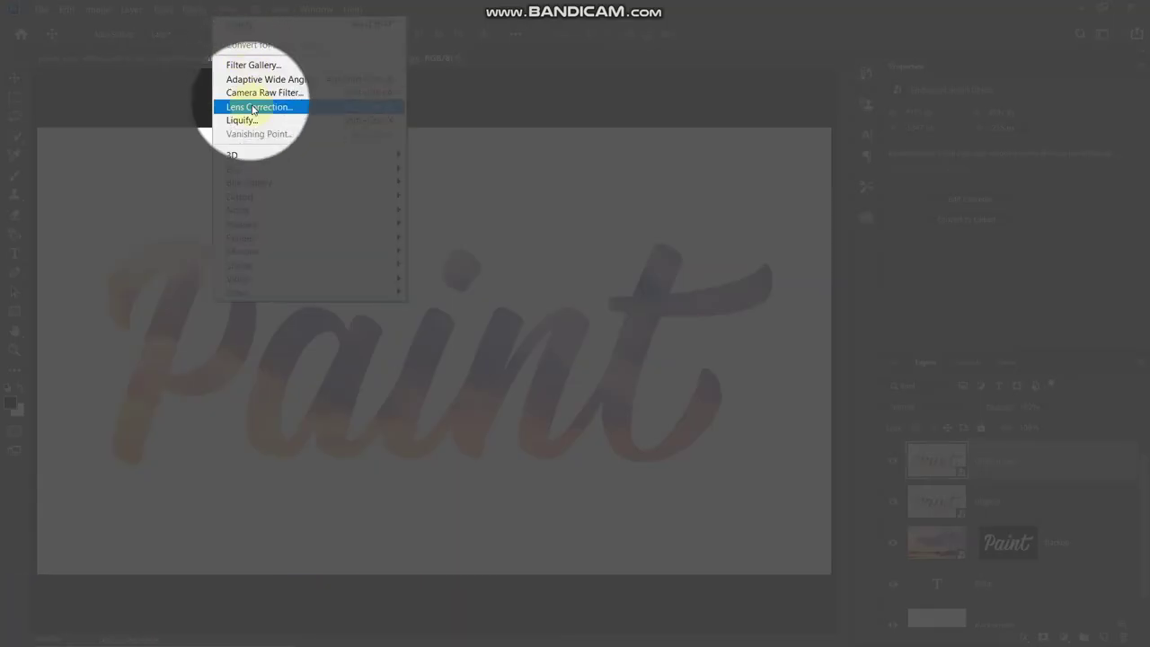
{"action": "left_click", "coordinate": [252, 123]}
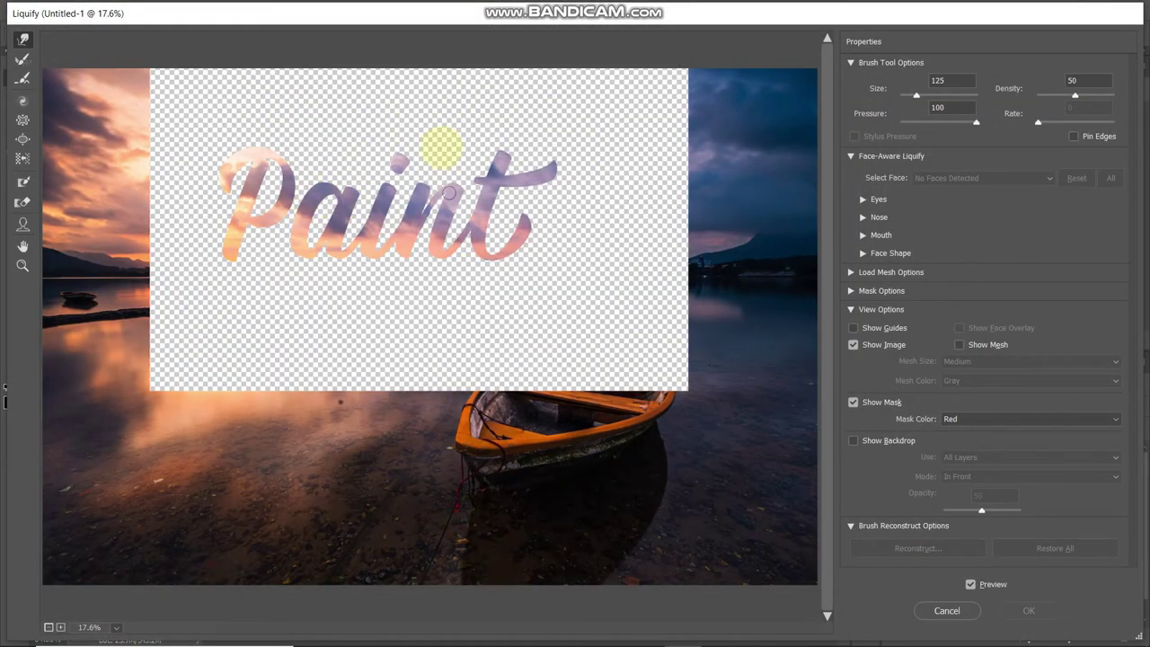
{"action": "key", "text": "ctrl"}
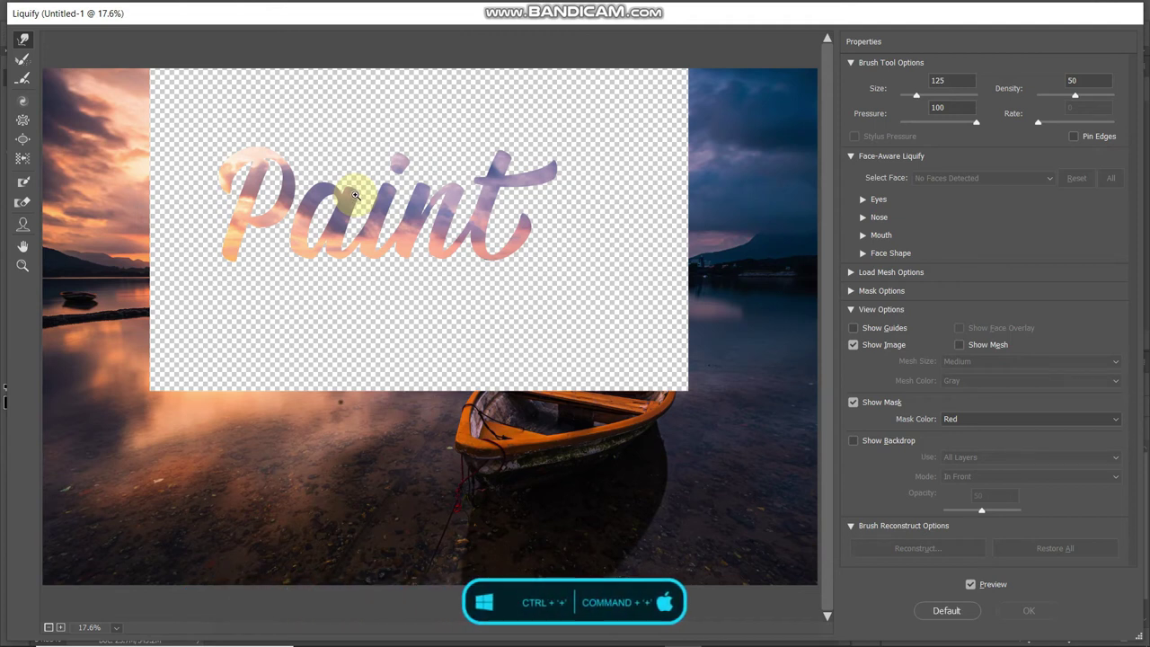
{"action": "key", "text": "ctrl+plus"}
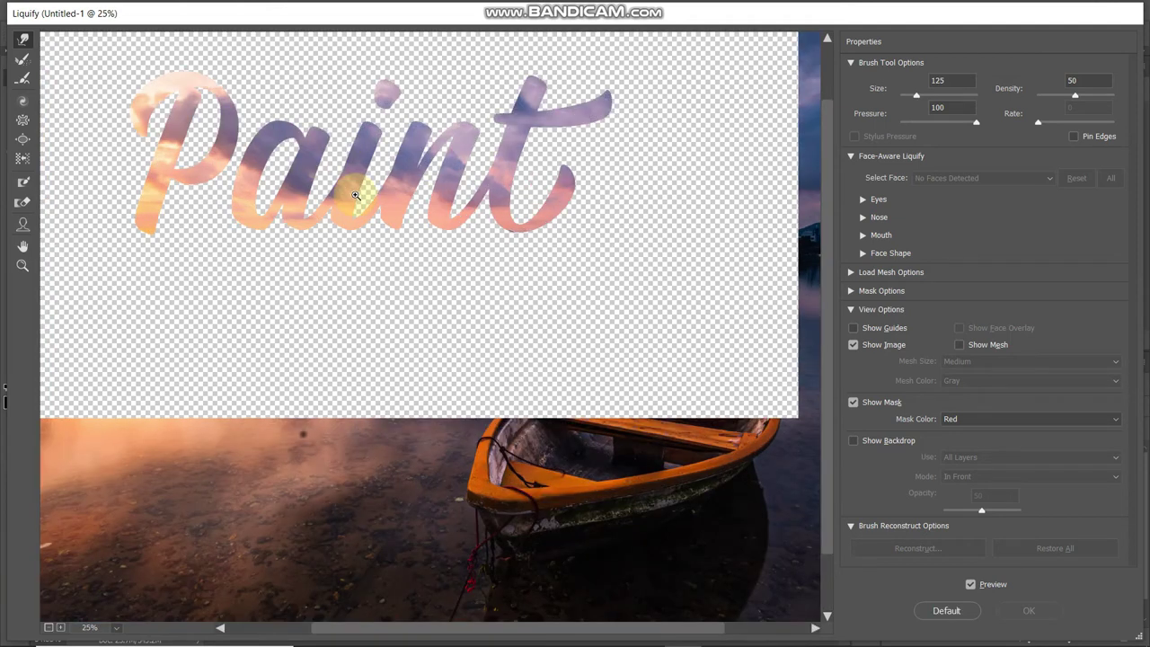
{"action": "key", "text": "ctrl+plus"}
{"action": "left_click_drag", "start_coordinate": [399, 624], "coordinate": [325, 627]}
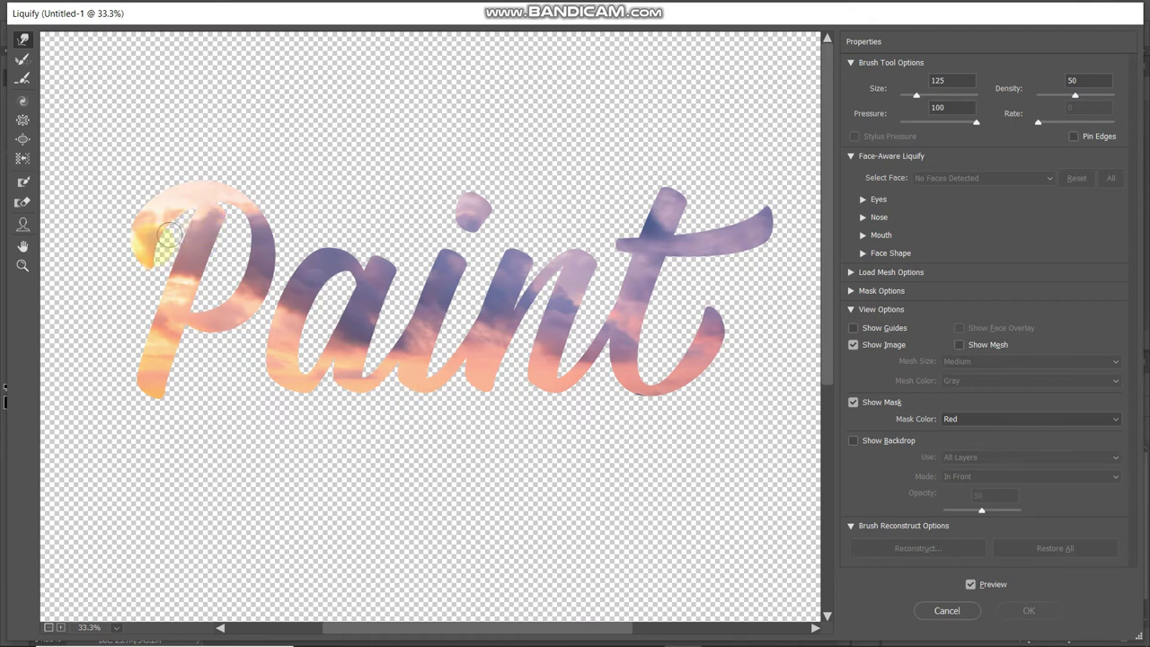
- Try the Forward Warp brush at size 500, and settle on a brush size of 150
{"action": "key", "text": "bracketright"}
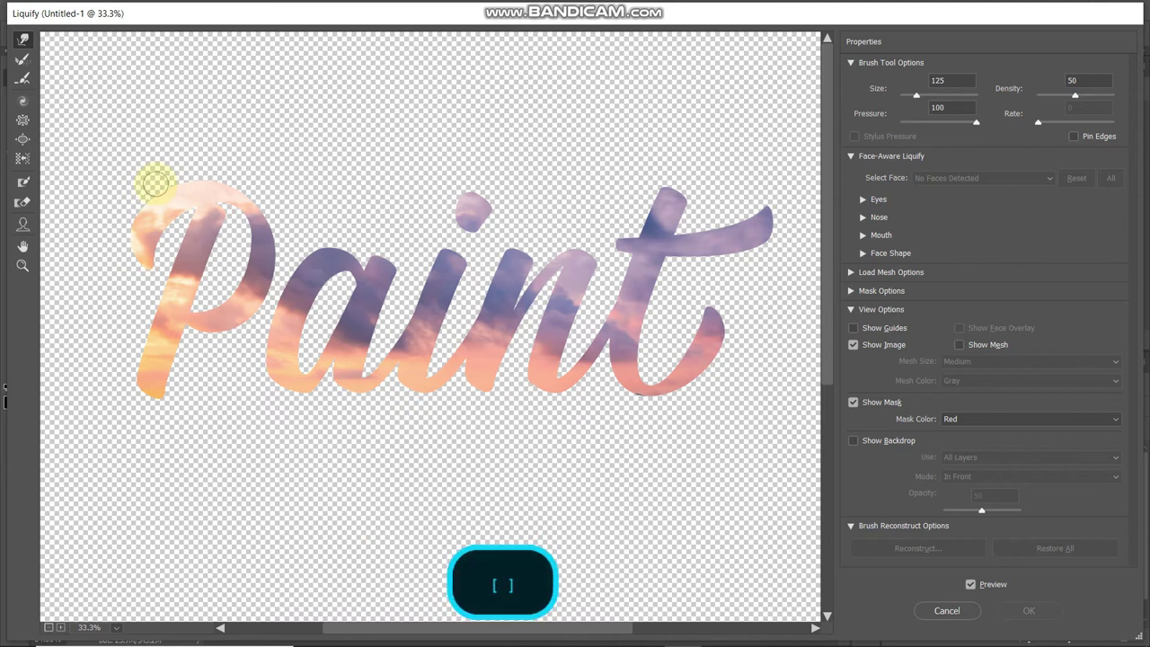
{"action": "key", "text": "bracketright"}
{"action": "key", "text": "bracketright"}
{"action": "key", "text": "bracketright"}
{"action": "key", "text": "bracketright"}
{"action": "key", "text": "bracketright"}
{"action": "key", "text": "bracketright"}
{"action": "key", "text": "bracketright"}
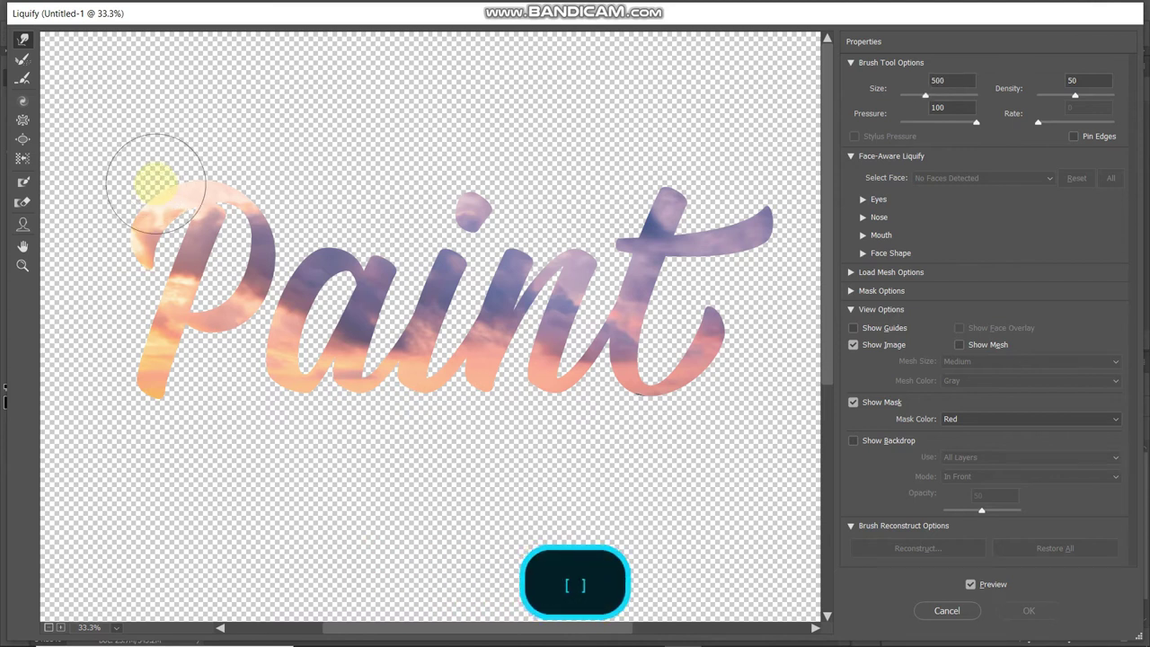
{"action": "key", "text": "bracketleft"}
{"action": "key", "text": "bracketleft"}
{"action": "key", "text": "bracketleft"}
{"action": "key", "text": "bracketleft"}
{"action": "key", "text": "bracketleft"}
{"action": "key", "text": "bracketleft"}
{"action": "key", "text": "bracketleft"}
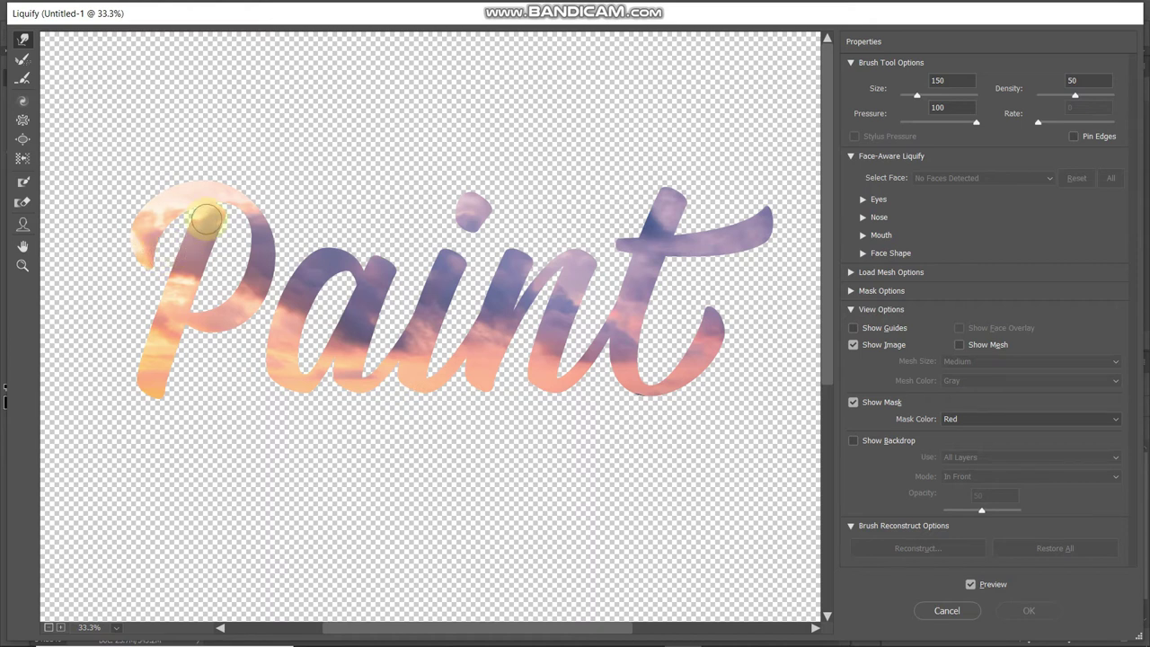
- Smear the colors along the P's stem into flowing paint streaks with the Forward Warp tool, undoing an unwanted stroke along the way
{"action": "mouse_move", "coordinate": [205, 219]}
{"action": "left_mouse_down"}
{"action": "mouse_move", "coordinate": [194, 263]}
{"action": "mouse_move", "coordinate": [205, 220]}
{"action": "left_mouse_up"}
{"action": "left_click_drag", "start_coordinate": [203, 228], "coordinate": [147, 381]}
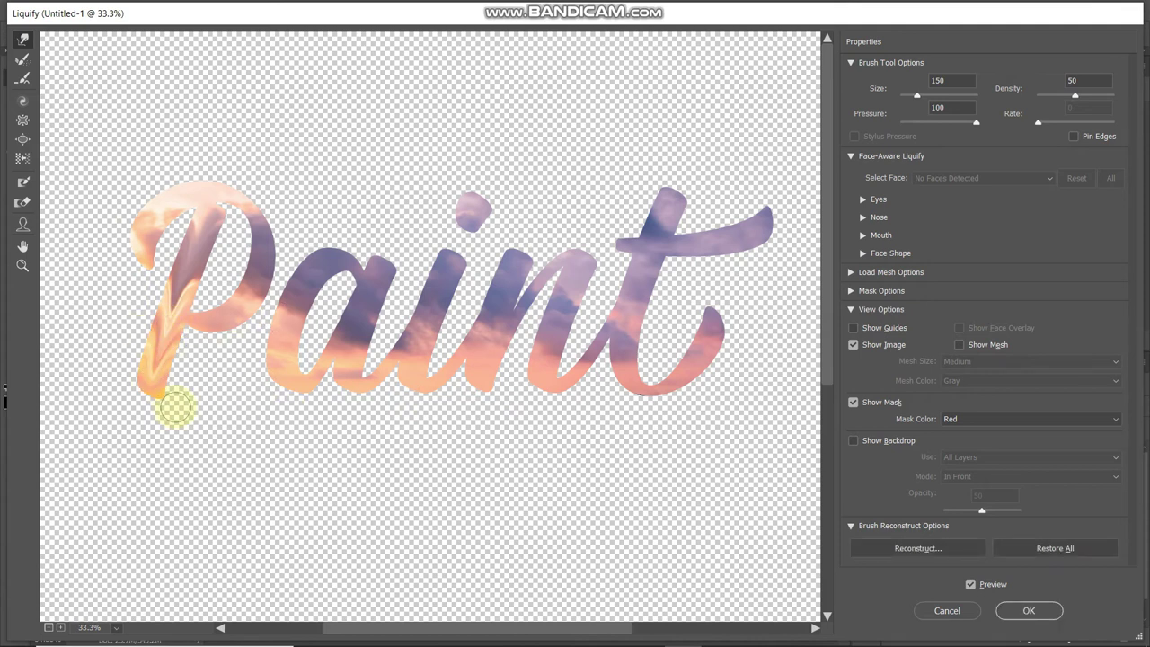
{"action": "key", "text": "ctrl+alt"}
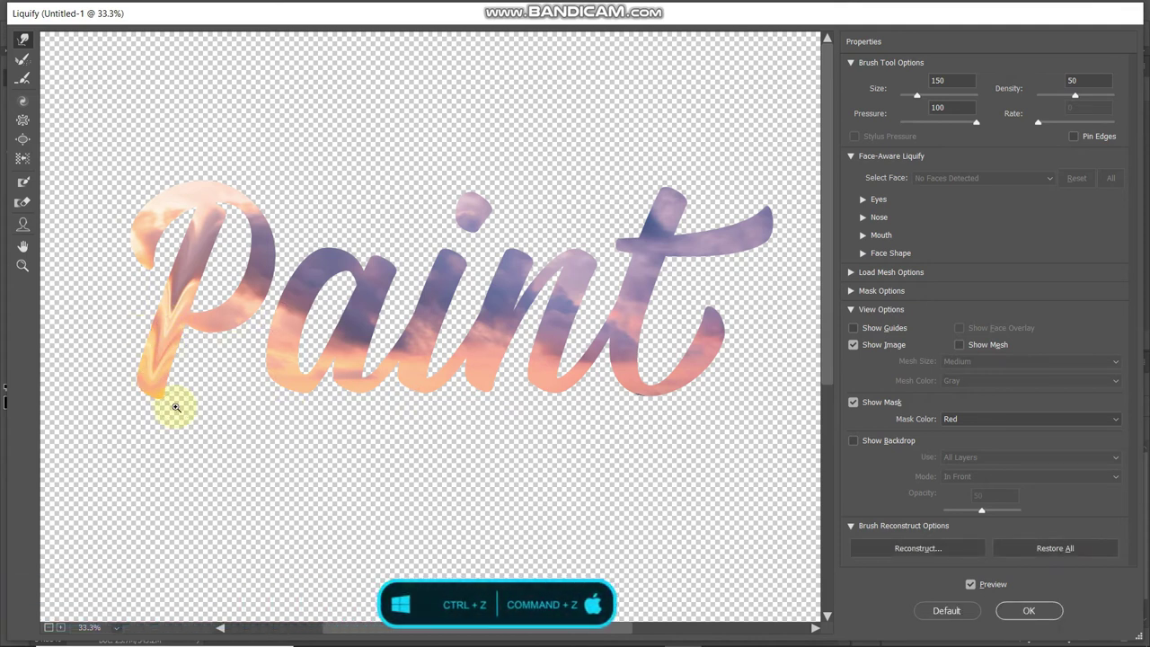
{"action": "key", "text": "ctrl+z"}
{"action": "mouse_move", "coordinate": [175, 368]}
{"action": "left_mouse_down"}
{"action": "mouse_move", "coordinate": [192, 219]}
{"action": "mouse_move", "coordinate": [205, 218]}
{"action": "mouse_move", "coordinate": [161, 315]}
{"action": "mouse_move", "coordinate": [153, 382]}
{"action": "mouse_move", "coordinate": [195, 251]}
{"action": "mouse_move", "coordinate": [165, 328]}
{"action": "mouse_move", "coordinate": [196, 261]}
{"action": "mouse_move", "coordinate": [184, 216]}
{"action": "mouse_move", "coordinate": [143, 415]}
{"action": "mouse_move", "coordinate": [175, 270]}
{"action": "left_mouse_up"}
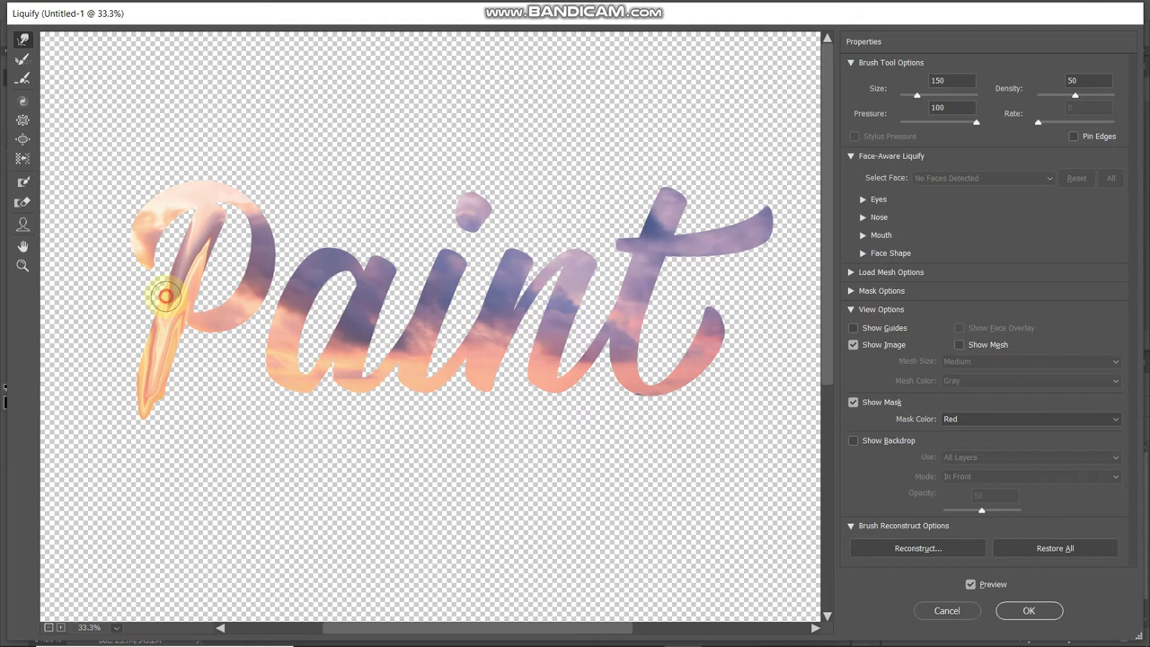
{"action": "mouse_move", "coordinate": [169, 275]}
{"action": "left_mouse_down"}
{"action": "mouse_move", "coordinate": [176, 302]}
{"action": "mouse_move", "coordinate": [177, 290]}
{"action": "mouse_move", "coordinate": [155, 355]}
{"action": "mouse_move", "coordinate": [209, 214]}
{"action": "mouse_move", "coordinate": [171, 296]}
{"action": "mouse_move", "coordinate": [194, 210]}
{"action": "left_mouse_up"}
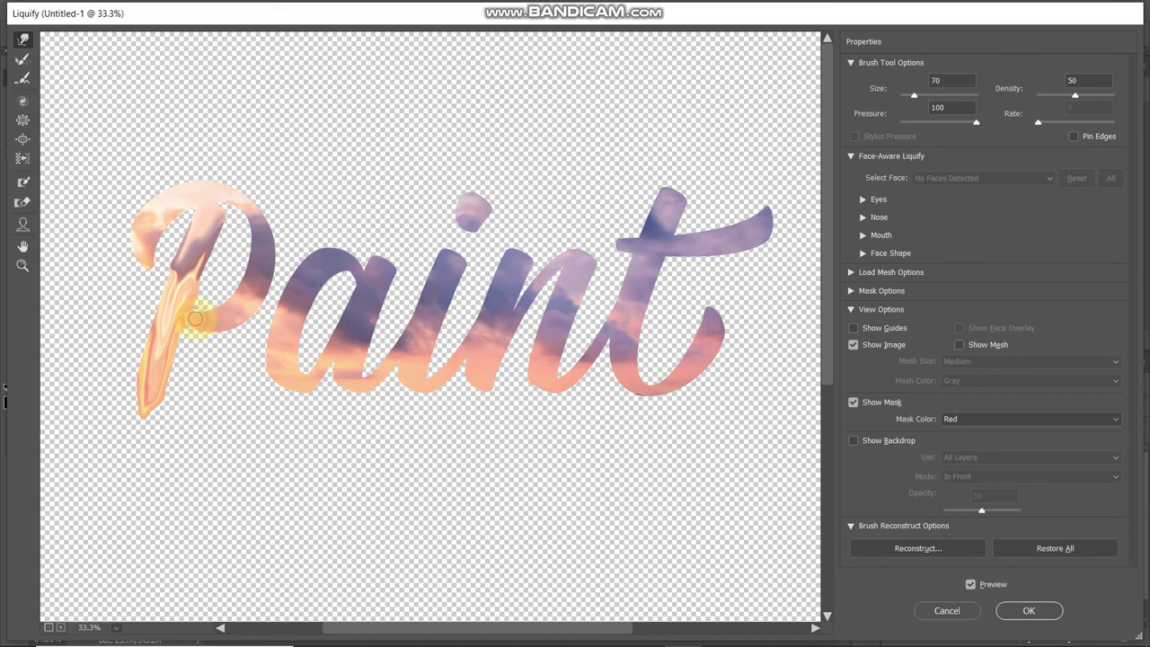
- Warp the P's bowl and upper curve into swirling paint streaks, adjusting the brush size as needed
{"action": "mouse_move", "coordinate": [241, 310]}
{"action": "left_mouse_down"}
{"action": "mouse_move", "coordinate": [261, 264]}
{"action": "mouse_move", "coordinate": [259, 226]}
{"action": "mouse_move", "coordinate": [229, 194]}
{"action": "mouse_move", "coordinate": [201, 188]}
{"action": "mouse_move", "coordinate": [219, 188]}
{"action": "mouse_move", "coordinate": [130, 267]}
{"action": "mouse_move", "coordinate": [192, 197]}
{"action": "mouse_move", "coordinate": [151, 221]}
{"action": "mouse_move", "coordinate": [205, 189]}
{"action": "left_mouse_up"}
{"action": "key", "text": "bracketleft"}
{"action": "key", "text": "bracketleft"}
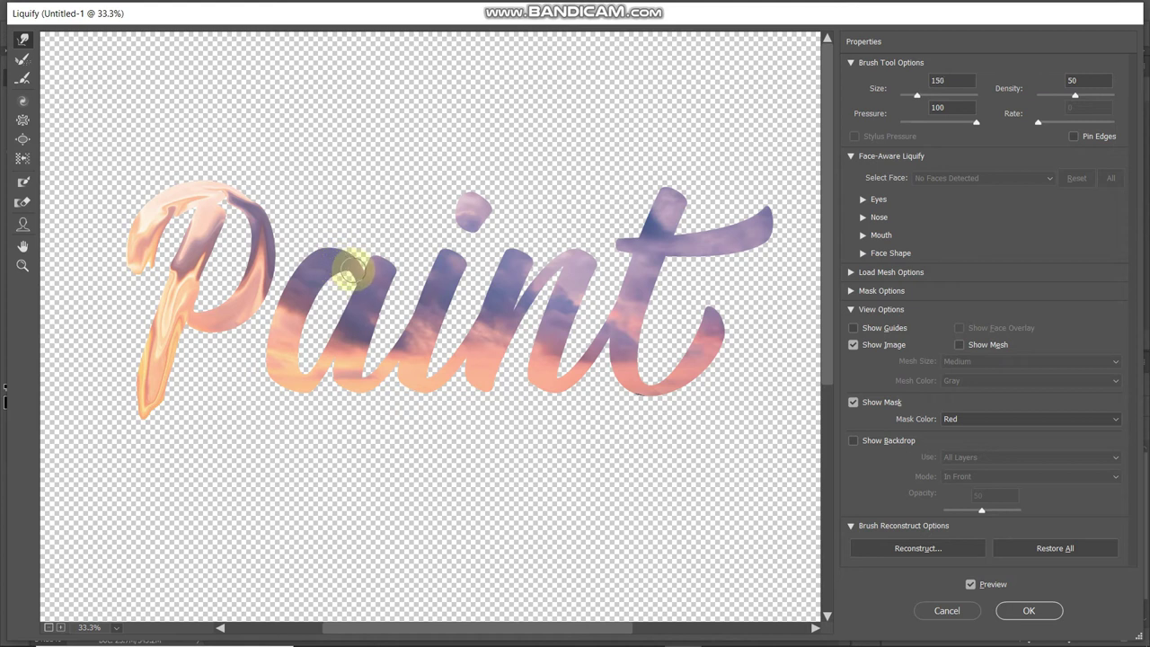
- Warp the letters a, i, n and t into flowing streaks with a brush of about 125, and apply the Liquify filter
{"action": "key", "text": "bracketleft"}
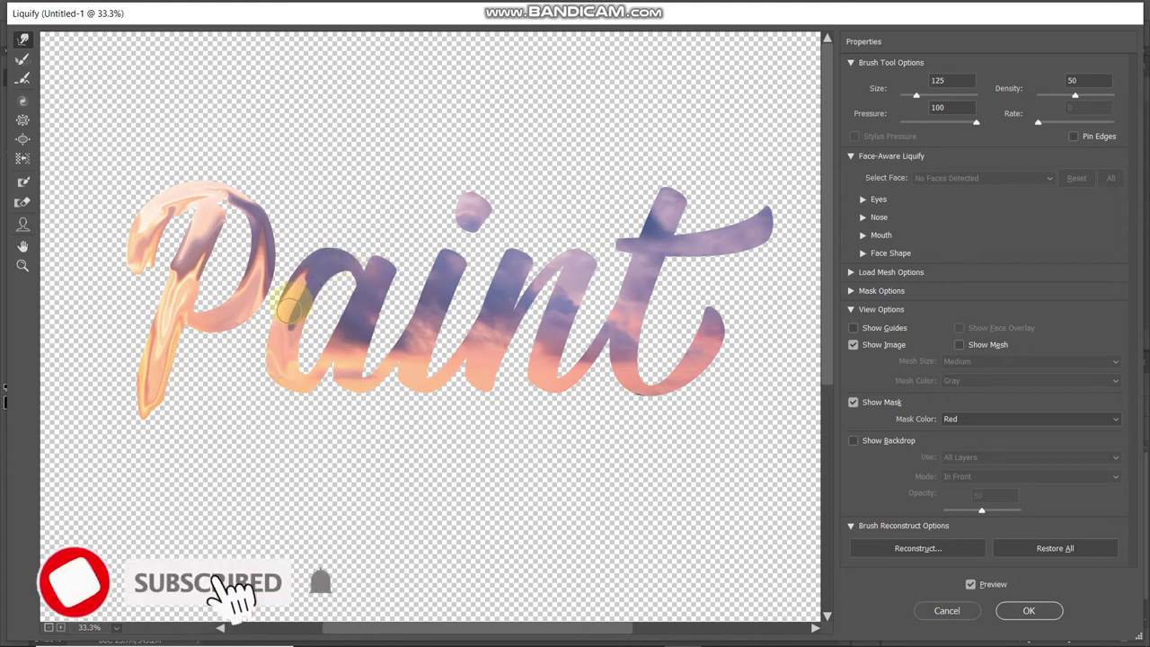
{"action": "key", "text": "bracketleft"}
{"action": "key", "text": "bracketleft"}
{"action": "key", "text": "bracketleft"}
{"action": "mouse_move", "coordinate": [378, 283]}
{"action": "left_mouse_down"}
{"action": "mouse_move", "coordinate": [355, 337]}
{"action": "mouse_move", "coordinate": [390, 362]}
{"action": "mouse_move", "coordinate": [410, 321]}
{"action": "mouse_move", "coordinate": [405, 342]}
{"action": "mouse_move", "coordinate": [470, 343]}
{"action": "mouse_move", "coordinate": [553, 310]}
{"action": "mouse_move", "coordinate": [548, 364]}
{"action": "mouse_move", "coordinate": [565, 308]}
{"action": "mouse_move", "coordinate": [626, 329]}
{"action": "mouse_move", "coordinate": [660, 236]}
{"action": "mouse_move", "coordinate": [729, 313]}
{"action": "mouse_move", "coordinate": [617, 300]}
{"action": "mouse_move", "coordinate": [747, 231]}
{"action": "mouse_move", "coordinate": [635, 406]}
{"action": "left_mouse_up"}
{"action": "key", "text": "bracketleft"}
{"action": "key", "text": "bracketright"}
{"action": "key", "text": "bracketright"}
{"action": "key", "text": "bracketright"}
{"action": "key", "text": "bracketright"}
{"action": "key", "text": "bracketleft"}
{"action": "key", "text": "bracketright"}
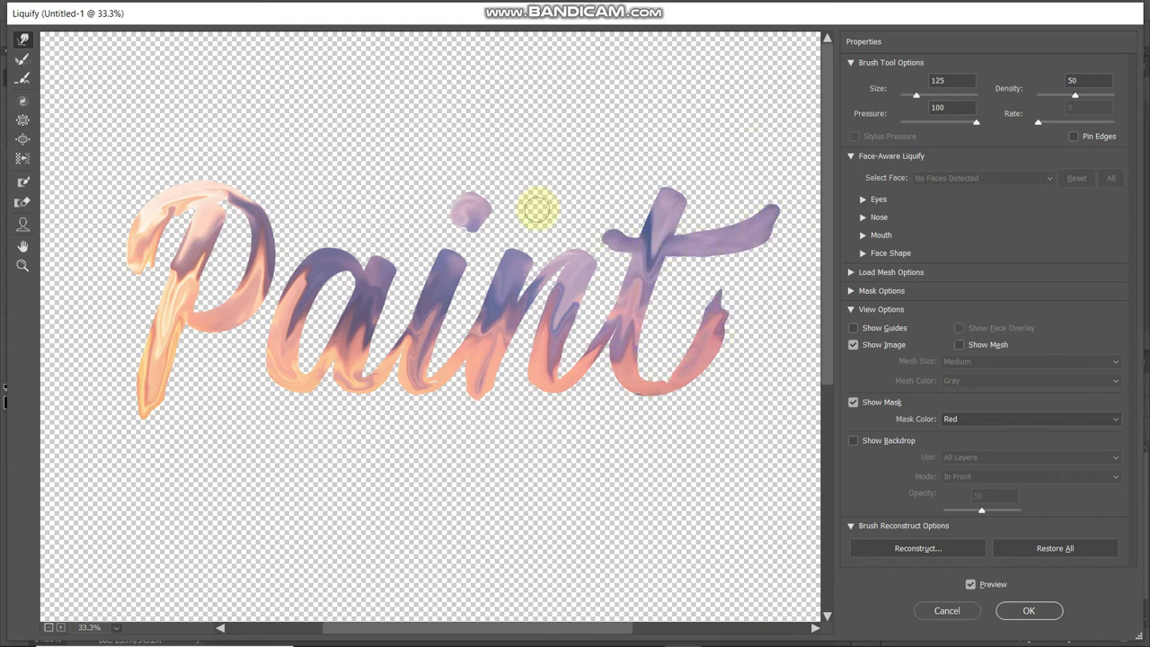
{"action": "left_click_drag", "start_coordinate": [537, 258], "coordinate": [630, 255]}
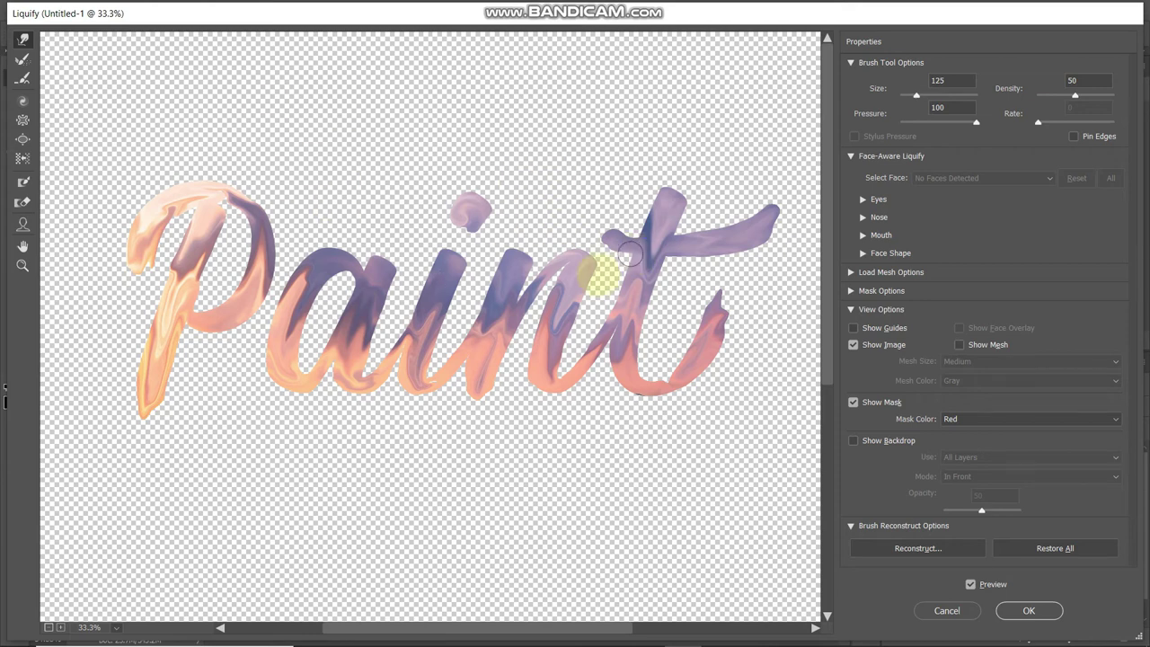
{"action": "left_click", "coordinate": [1031, 611]}
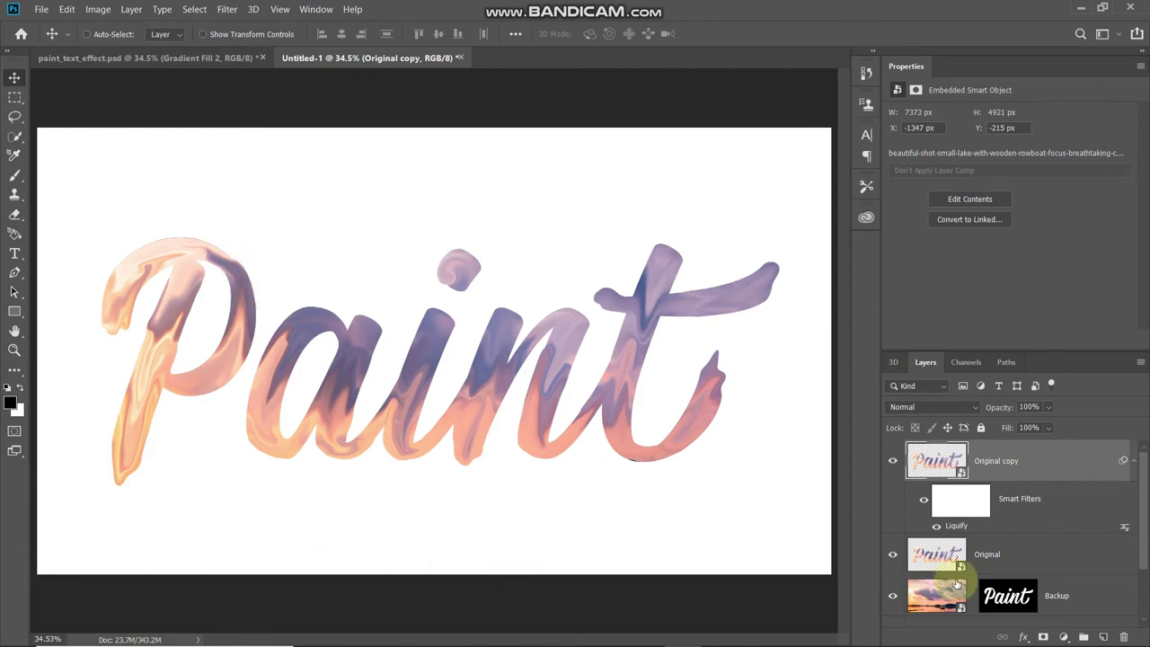
- Duplicate the Original layer and open the copy in the Liquify filter
{"action": "left_click", "coordinate": [989, 555]}
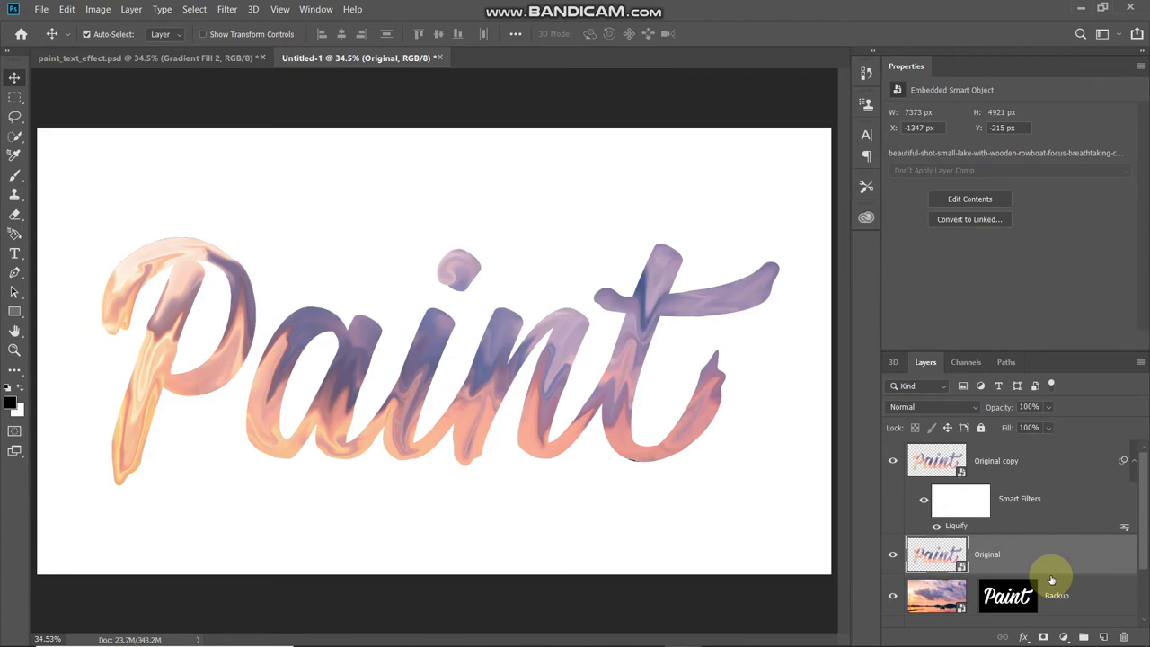
{"action": "key", "text": "ctrl+j"}
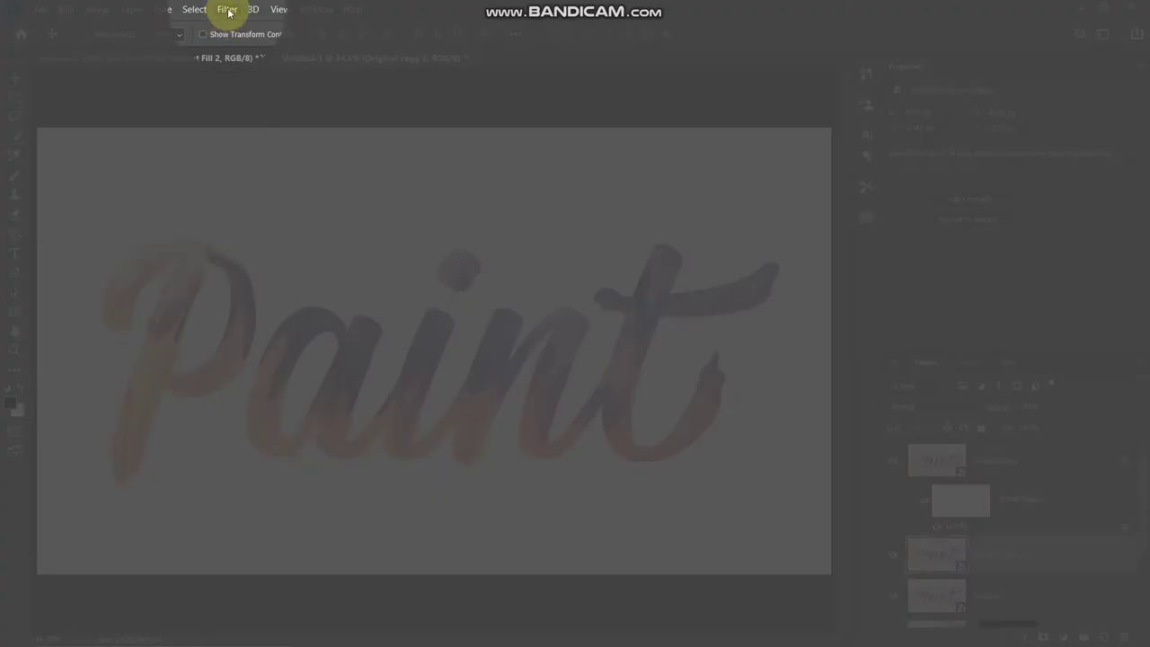
{"action": "left_click", "coordinate": [228, 11]}
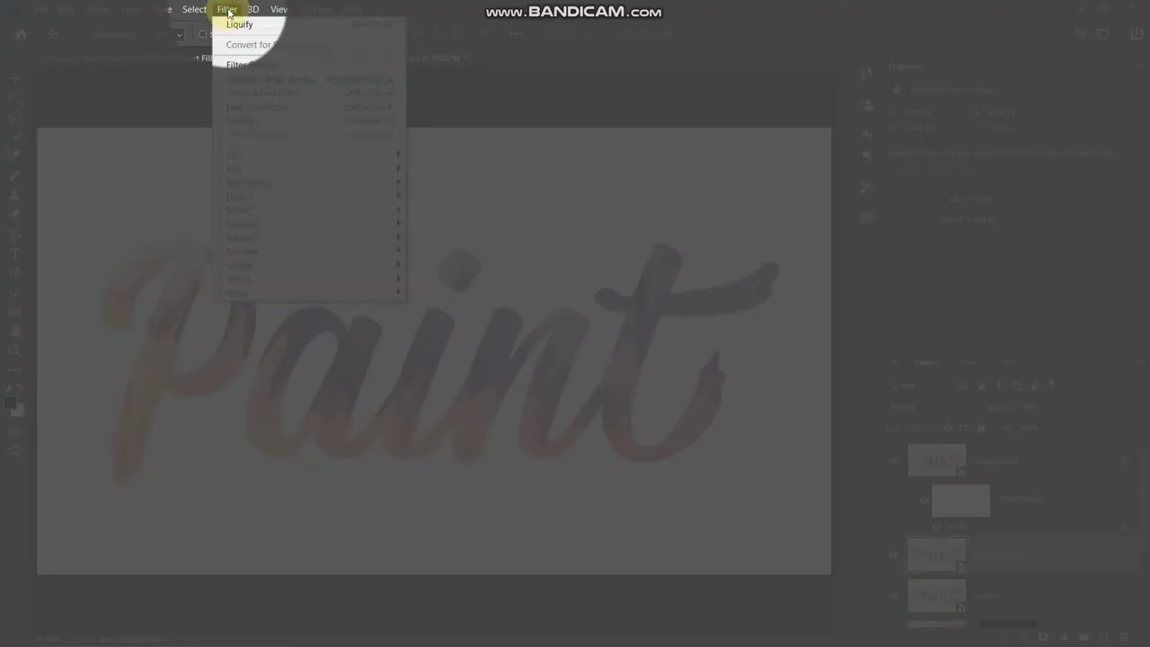
{"action": "left_click", "coordinate": [258, 122]}
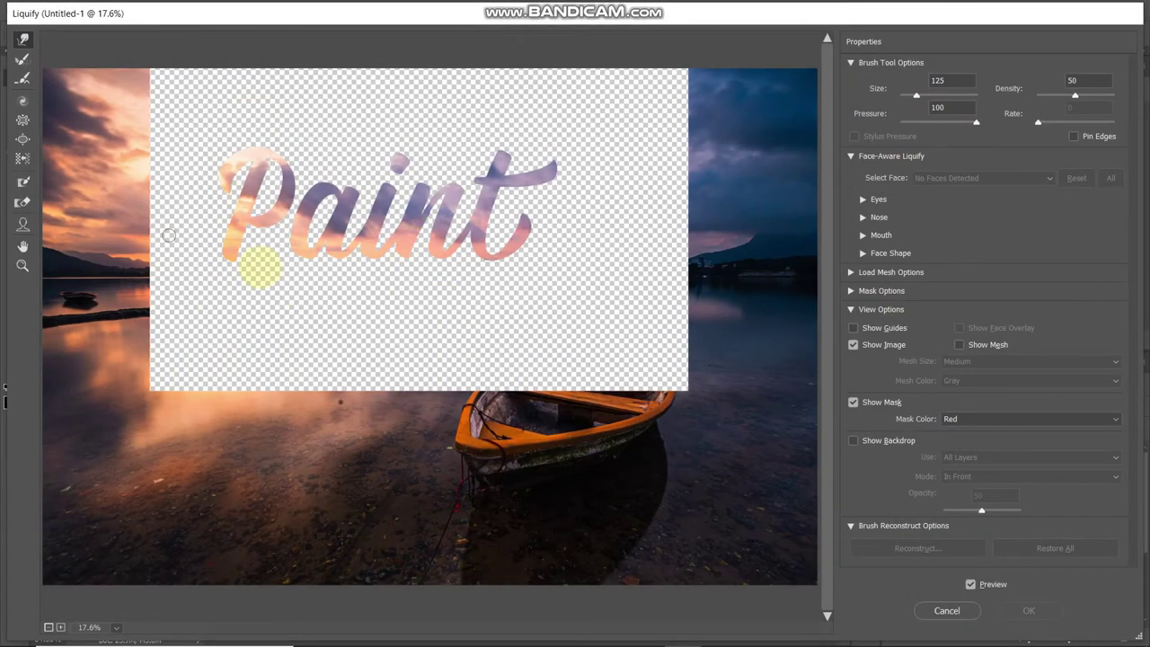
- Pull paint drips downward from the edges of all the letters with the Forward Warp tool at size 125, and apply Liquify
{"action": "key", "text": "ctrl+plus"}
{"action": "key", "text": "ctrl+plus"}
{"action": "scroll", "coordinate": [365, 539], "scroll_direction": "up", "scroll_amount": 3}
{"action": "scroll", "coordinate": [365, 627], "scroll_direction": "left", "scroll_amount": 5}
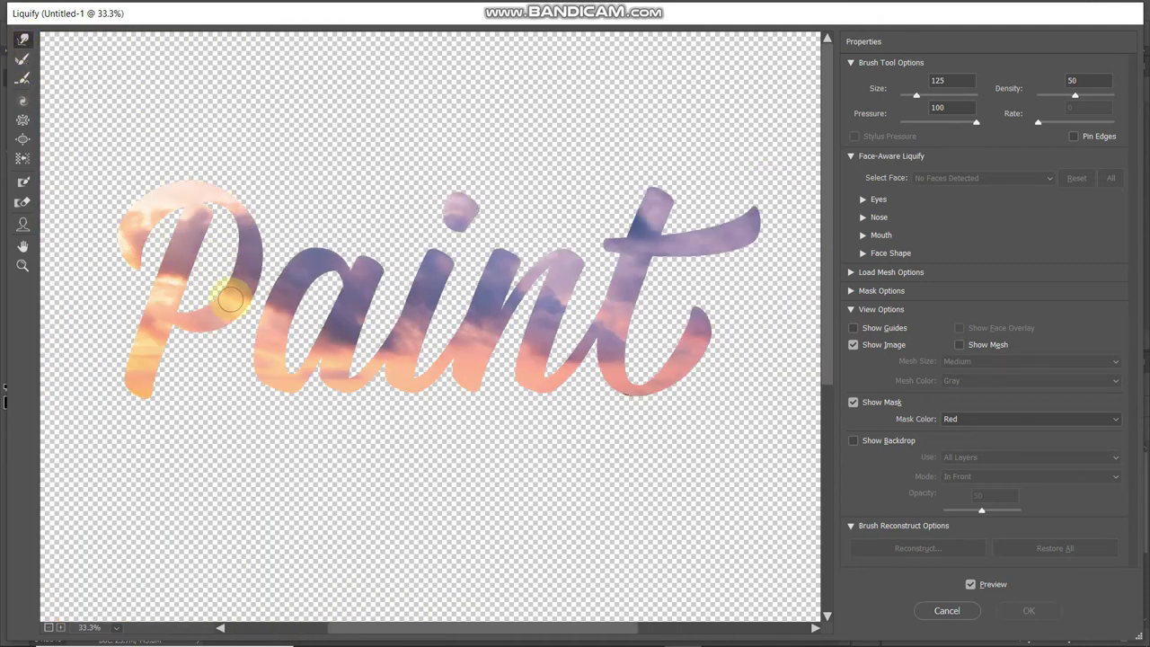
{"action": "left_click_drag", "start_coordinate": [230, 300], "coordinate": [142, 401]}
{"action": "mouse_move", "coordinate": [154, 236]}
{"action": "left_mouse_down"}
{"action": "mouse_move", "coordinate": [250, 290]}
{"action": "mouse_move", "coordinate": [238, 332]}
{"action": "mouse_move", "coordinate": [243, 299]}
{"action": "mouse_move", "coordinate": [203, 322]}
{"action": "mouse_move", "coordinate": [228, 248]}
{"action": "left_mouse_up"}
{"action": "mouse_move", "coordinate": [316, 270]}
{"action": "left_mouse_down"}
{"action": "mouse_move", "coordinate": [298, 346]}
{"action": "mouse_move", "coordinate": [325, 396]}
{"action": "left_mouse_up"}
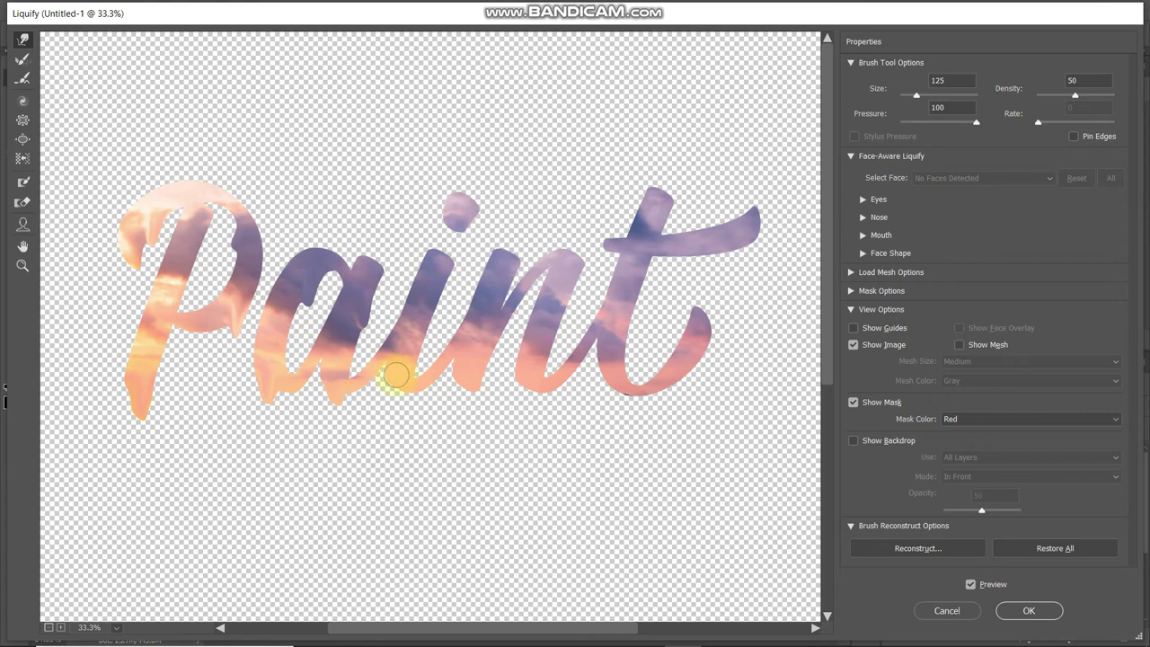
{"action": "mouse_move", "coordinate": [440, 270]}
{"action": "left_mouse_down"}
{"action": "mouse_move", "coordinate": [443, 406]}
{"action": "mouse_move", "coordinate": [486, 379]}
{"action": "mouse_move", "coordinate": [526, 375]}
{"action": "mouse_move", "coordinate": [566, 327]}
{"action": "mouse_move", "coordinate": [610, 365]}
{"action": "mouse_move", "coordinate": [716, 334]}
{"action": "mouse_move", "coordinate": [739, 244]}
{"action": "mouse_move", "coordinate": [681, 182]}
{"action": "left_mouse_up"}
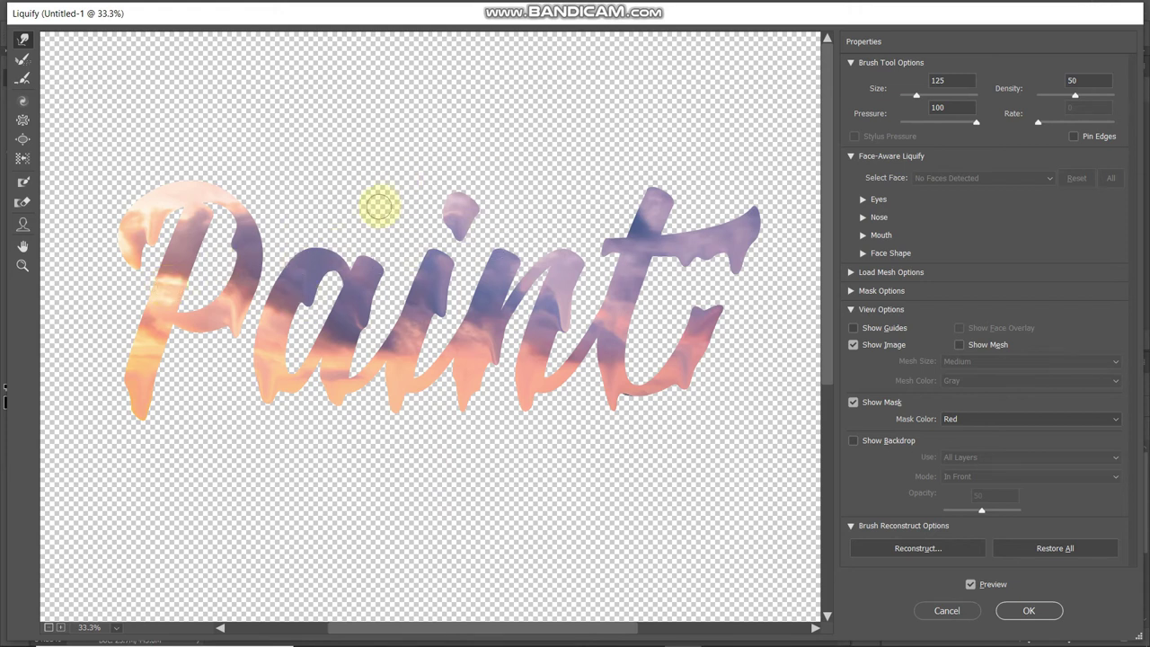
{"action": "left_click", "coordinate": [1029, 612]}
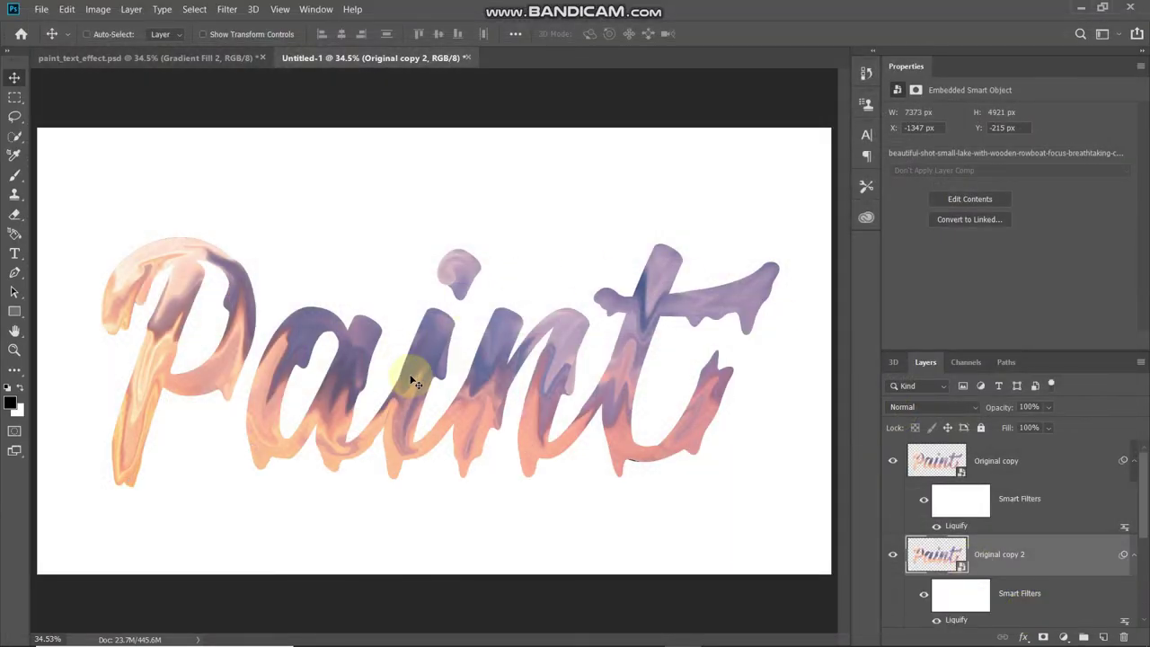
- Add a layer mask to the Original copy layer and set up a soft round Brush of size 60 with black as foreground color
{"action": "key", "text": "ctrl+1"}
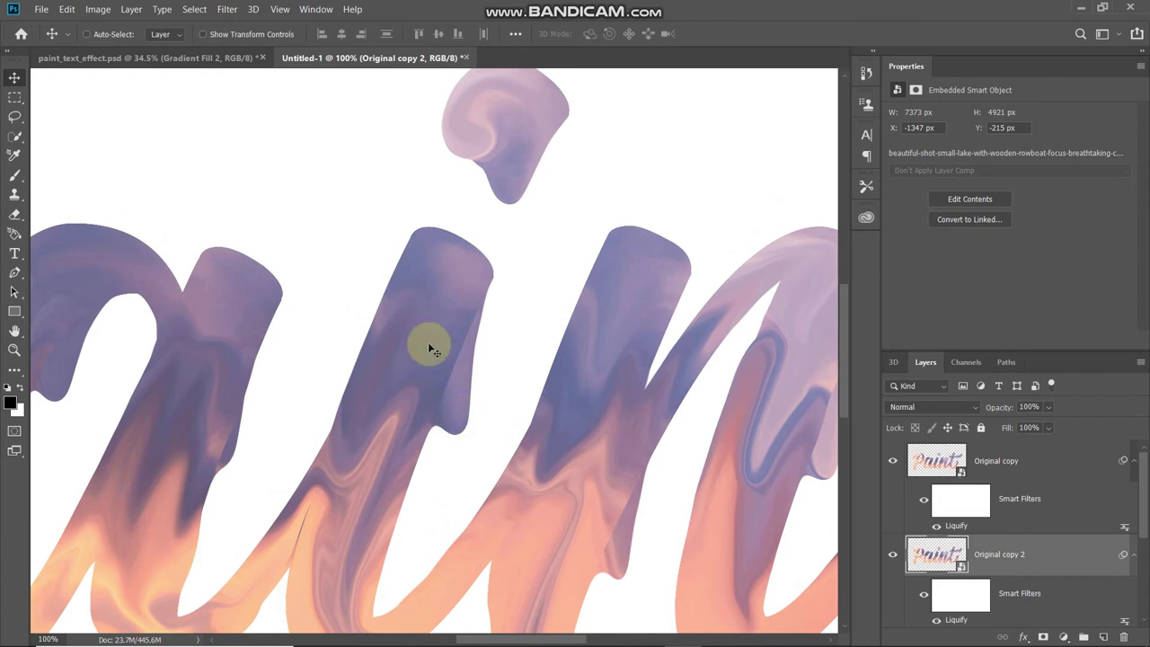
{"action": "key", "text": "ctrl+0"}
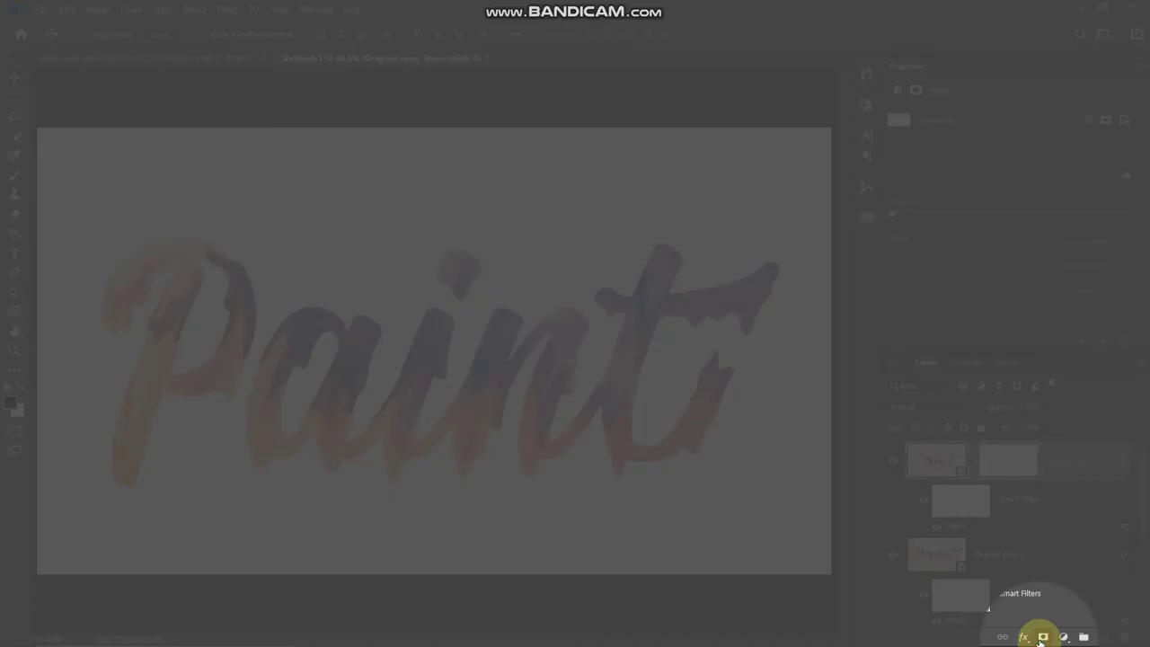
{"action": "left_click", "coordinate": [1041, 640]}
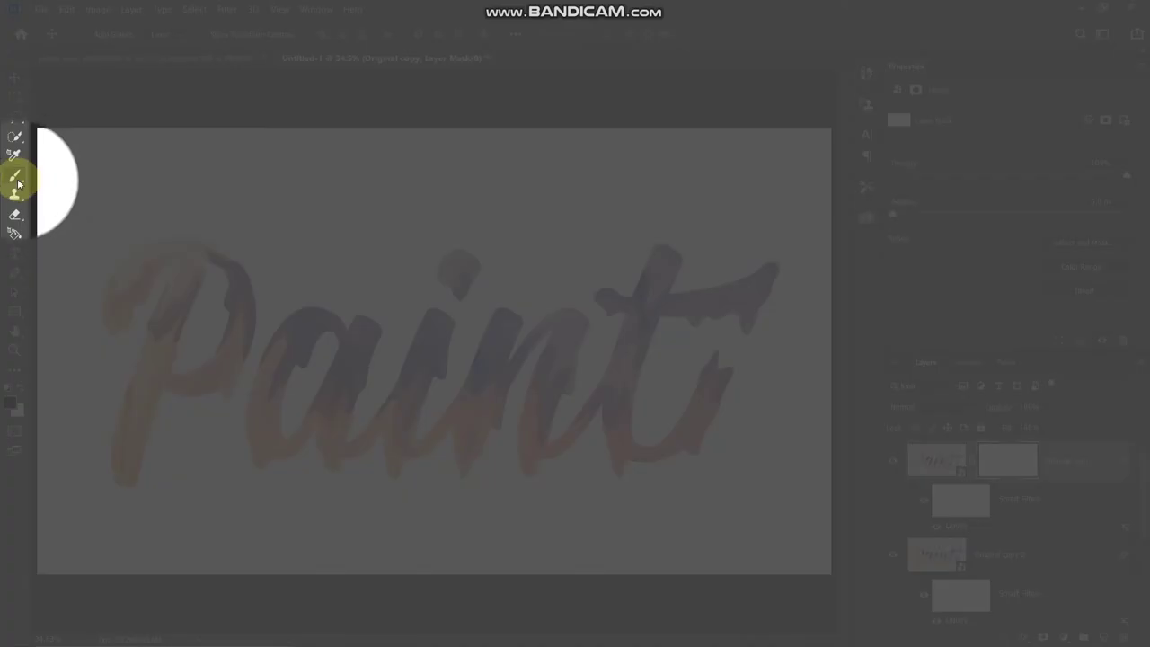
{"action": "right_click", "coordinate": [18, 179]}
{"action": "left_click", "coordinate": [72, 174]}
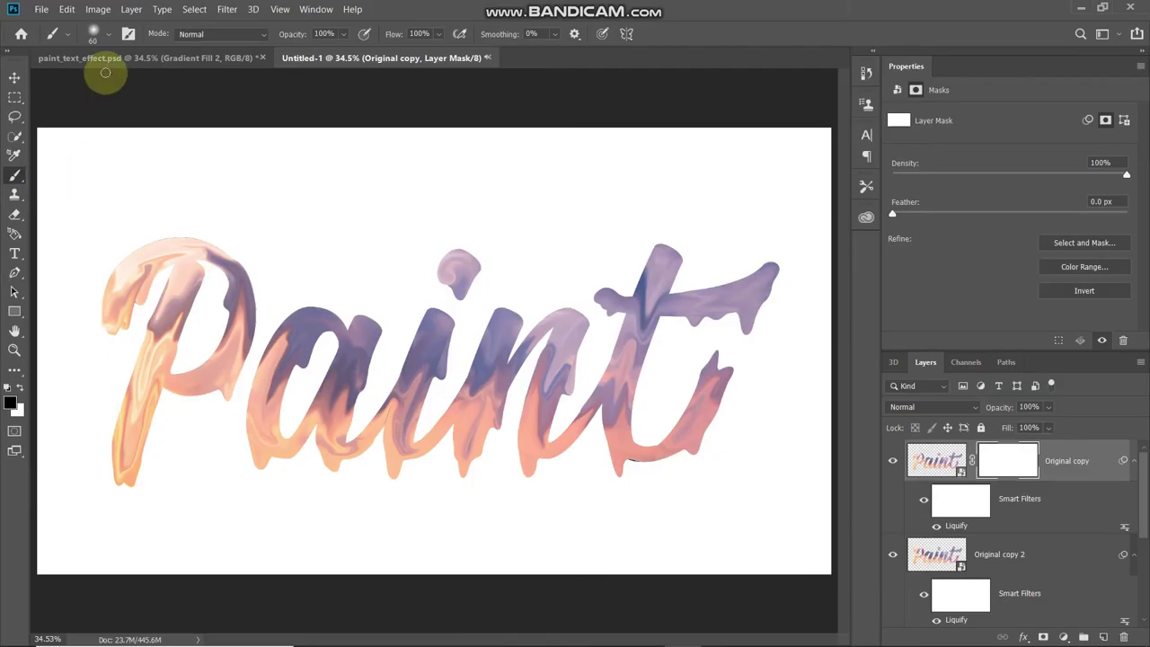
{"action": "left_click", "coordinate": [110, 38]}
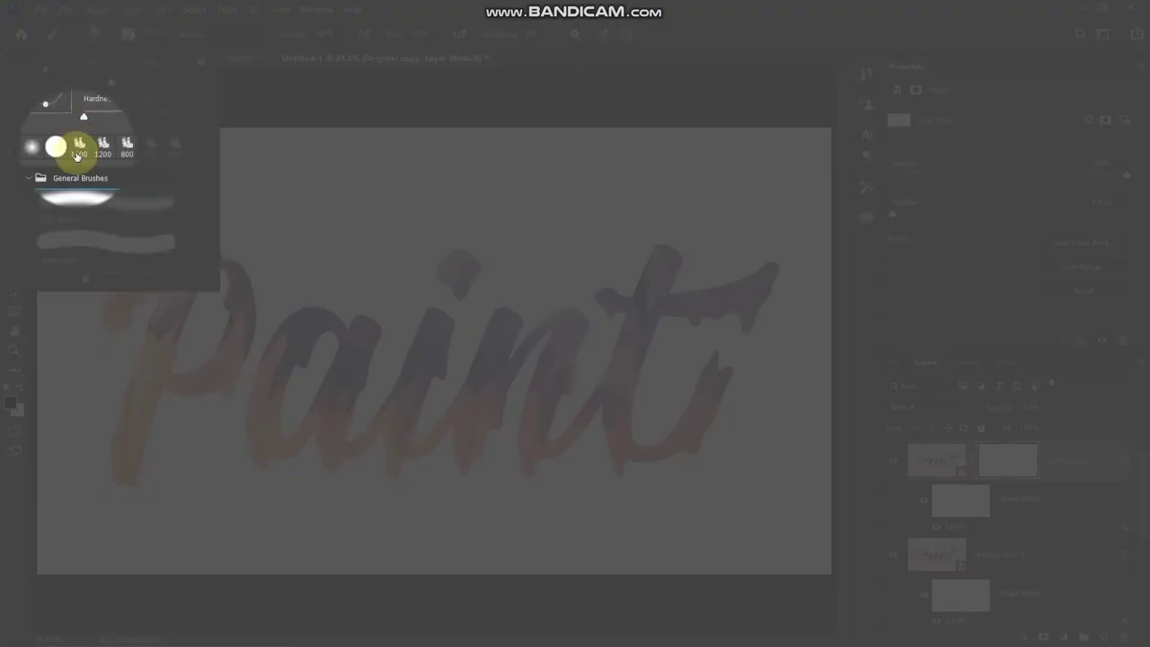
{"action": "double_click", "coordinate": [90, 204]}
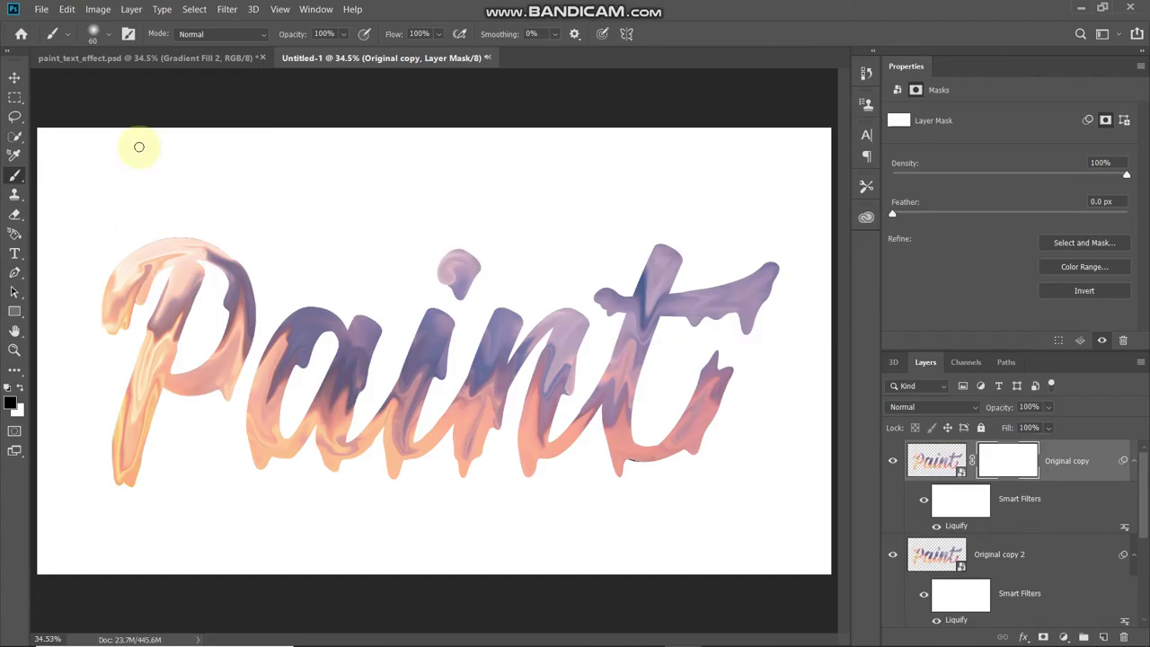
{"action": "left_click", "coordinate": [11, 404]}
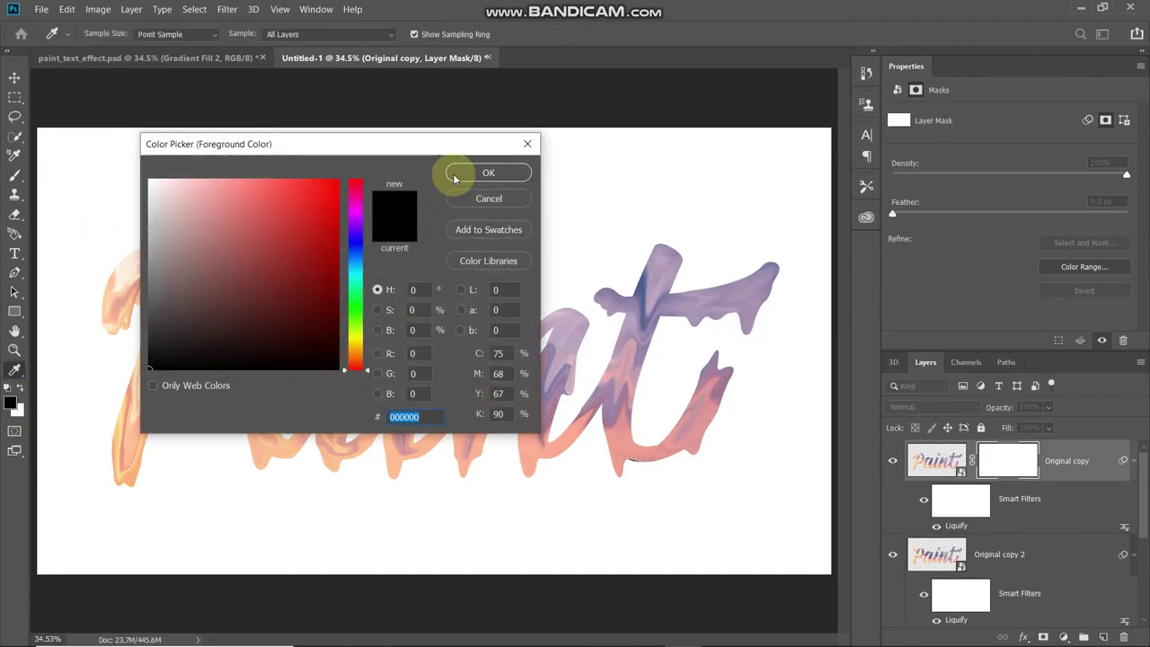
{"action": "left_click", "coordinate": [454, 179]}
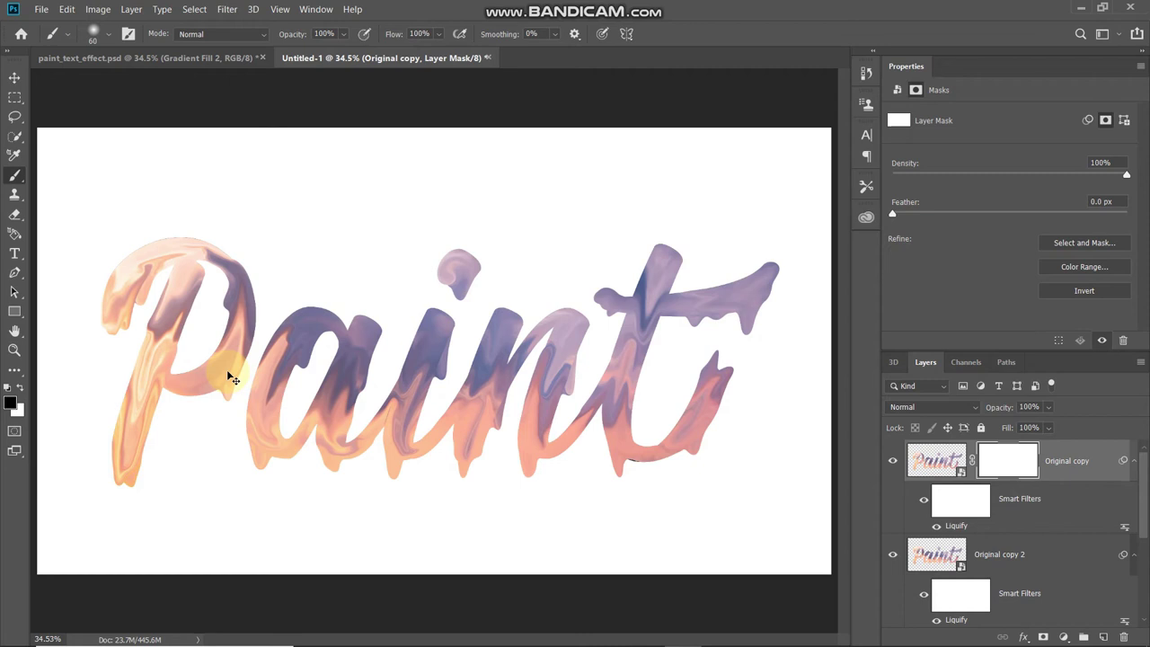
- Paint black on the Original copy mask where the drips meet the letters, blending them across the whole word and reducing the brush to 50
{"action": "scroll", "coordinate": [233, 380], "scroll_direction": "up", "scroll_amount": 2}
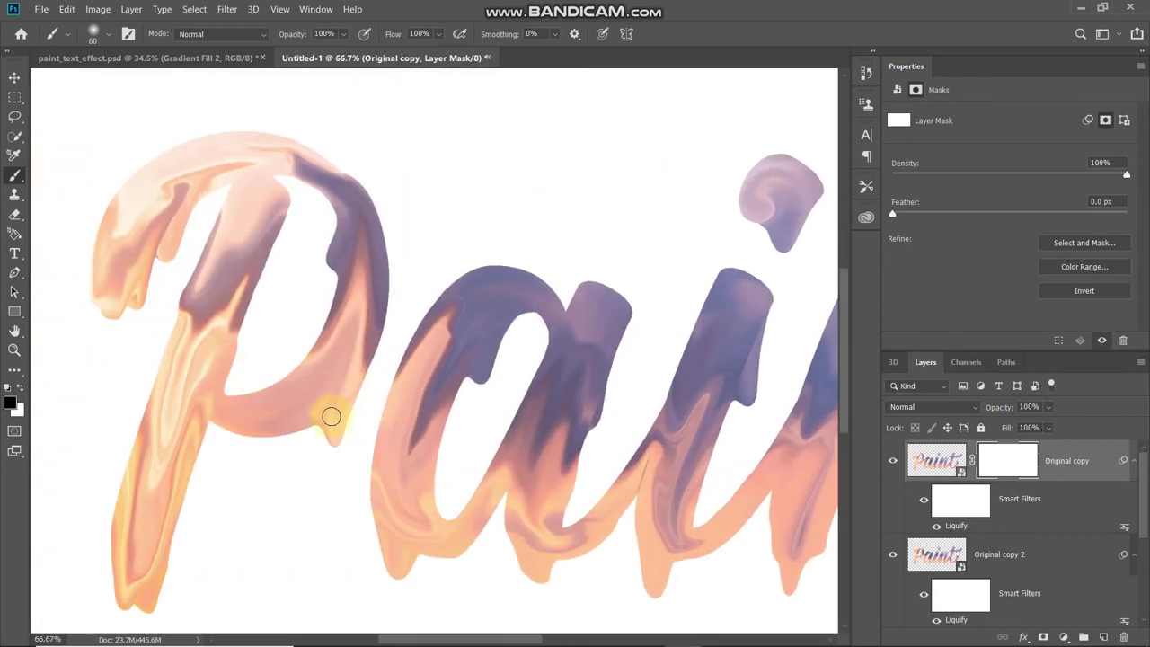
{"action": "left_click_drag", "start_coordinate": [175, 194], "coordinate": [134, 290]}
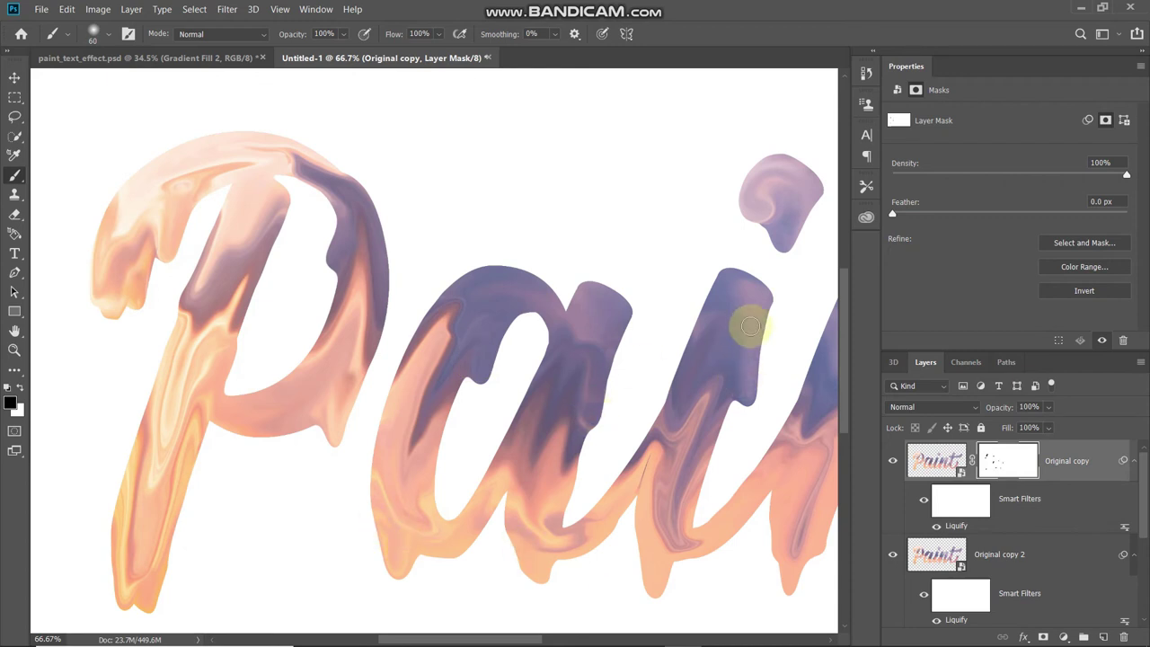
{"action": "scroll", "coordinate": [611, 231], "scroll_direction": "right", "scroll_amount": 2}
{"action": "scroll", "coordinate": [686, 463], "scroll_direction": "right", "scroll_amount": 2}
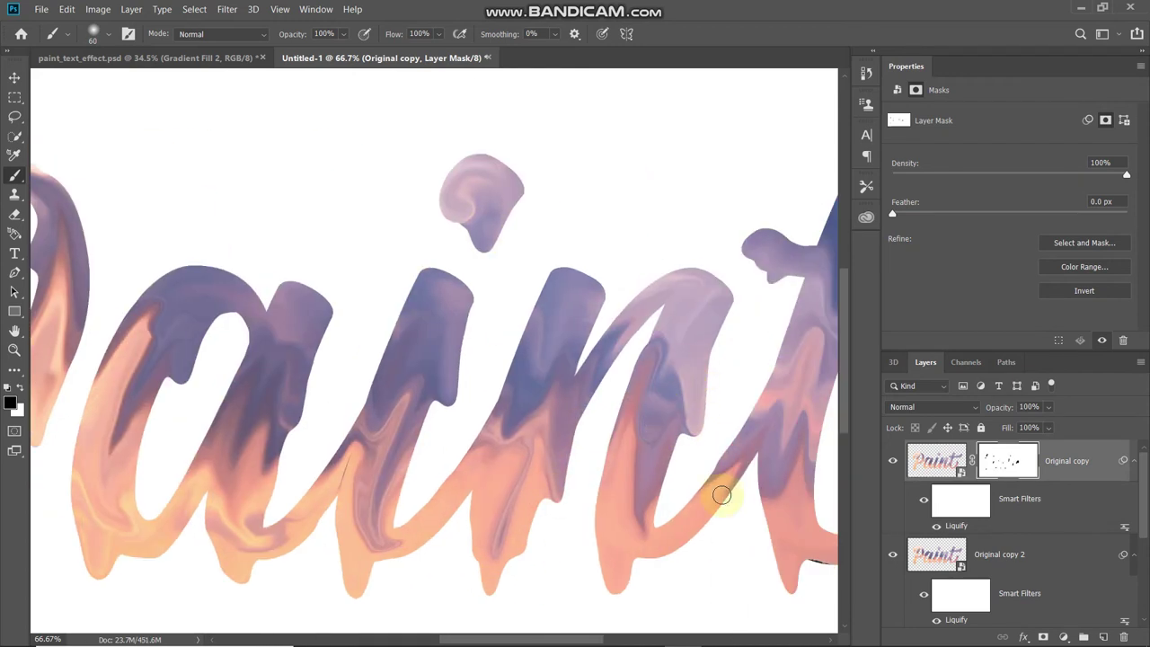
{"action": "scroll", "coordinate": [692, 368], "scroll_direction": "right", "scroll_amount": 1}
{"action": "scroll", "coordinate": [522, 558], "scroll_direction": "right", "scroll_amount": 3}
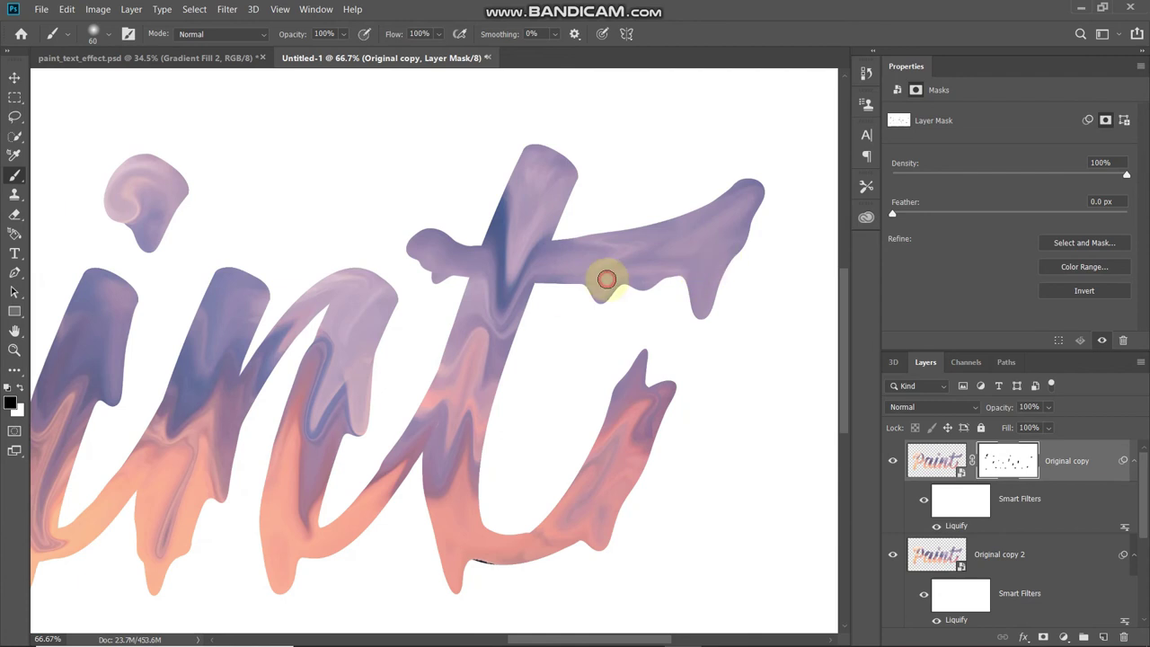
{"action": "key", "text": "bracketleft"}
{"action": "key", "text": "ctrl+0"}
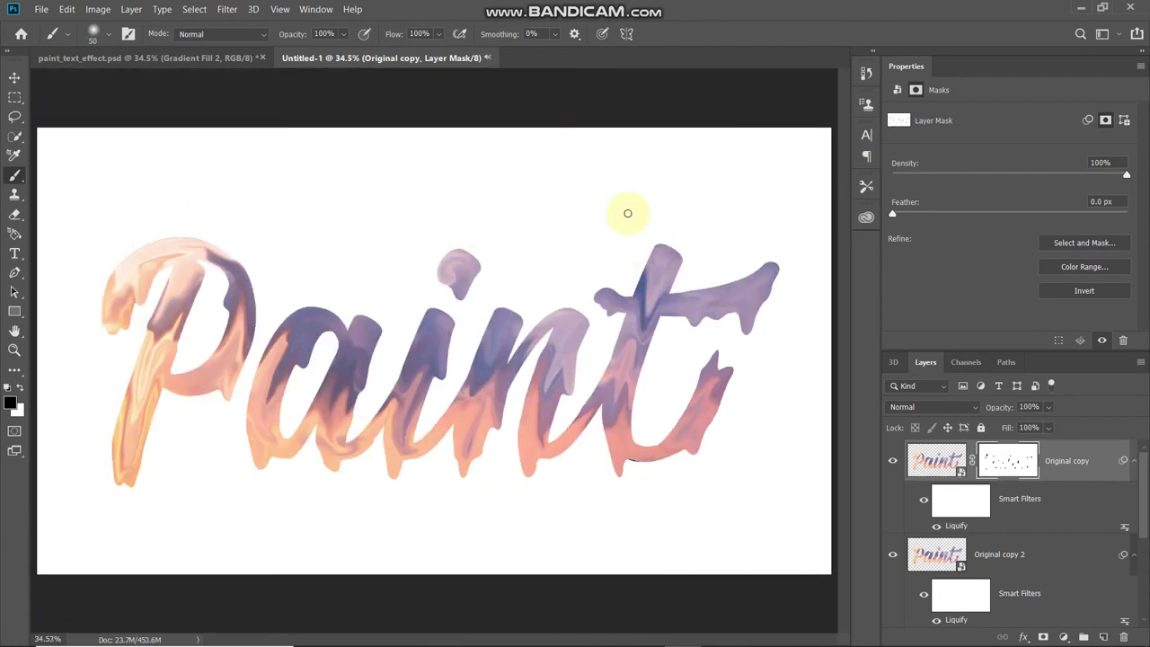
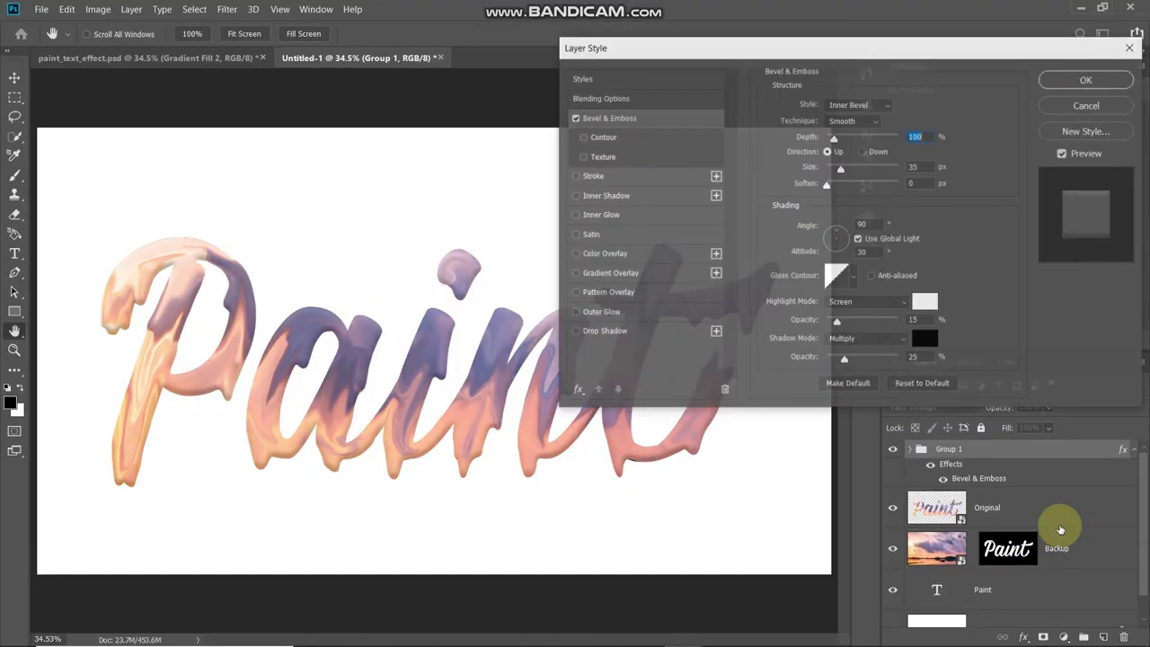
- Set Group 1's Bevel & Emboss structure to Inner Bevel, Smooth technique, size 35 px and soften 0 px
{"action": "left_click", "coordinate": [847, 105]}
{"action": "left_click", "coordinate": [838, 119]}
{"action": "left_click", "coordinate": [840, 122]}
{"action": "left_click", "coordinate": [838, 133]}
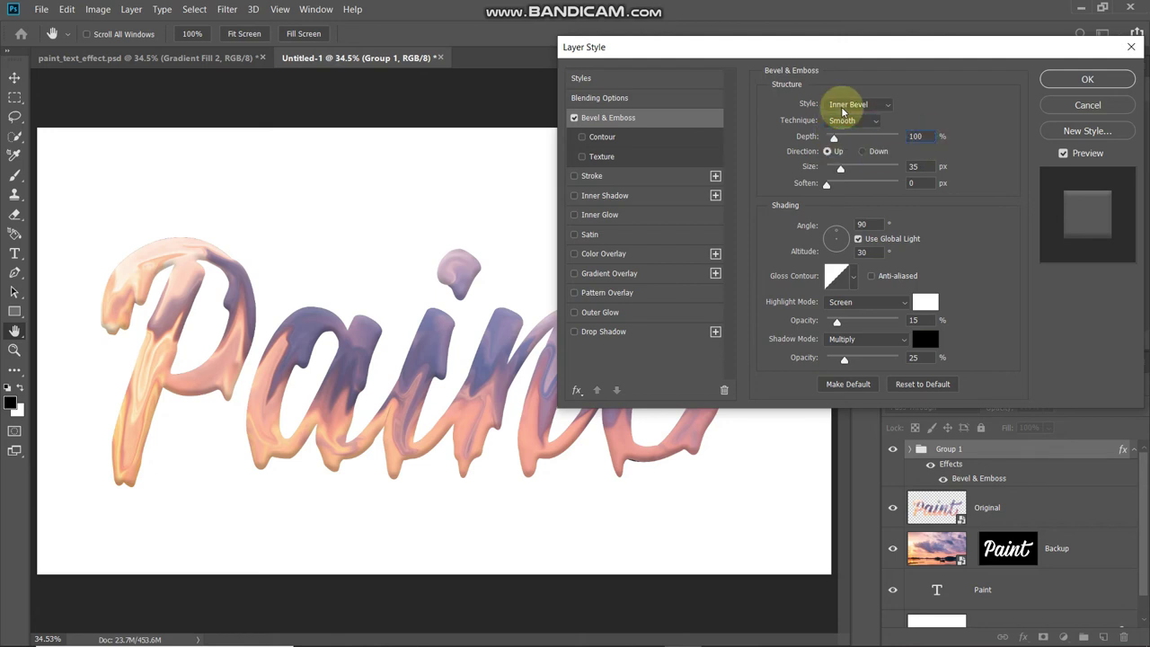
{"action": "left_click", "coordinate": [923, 167]}
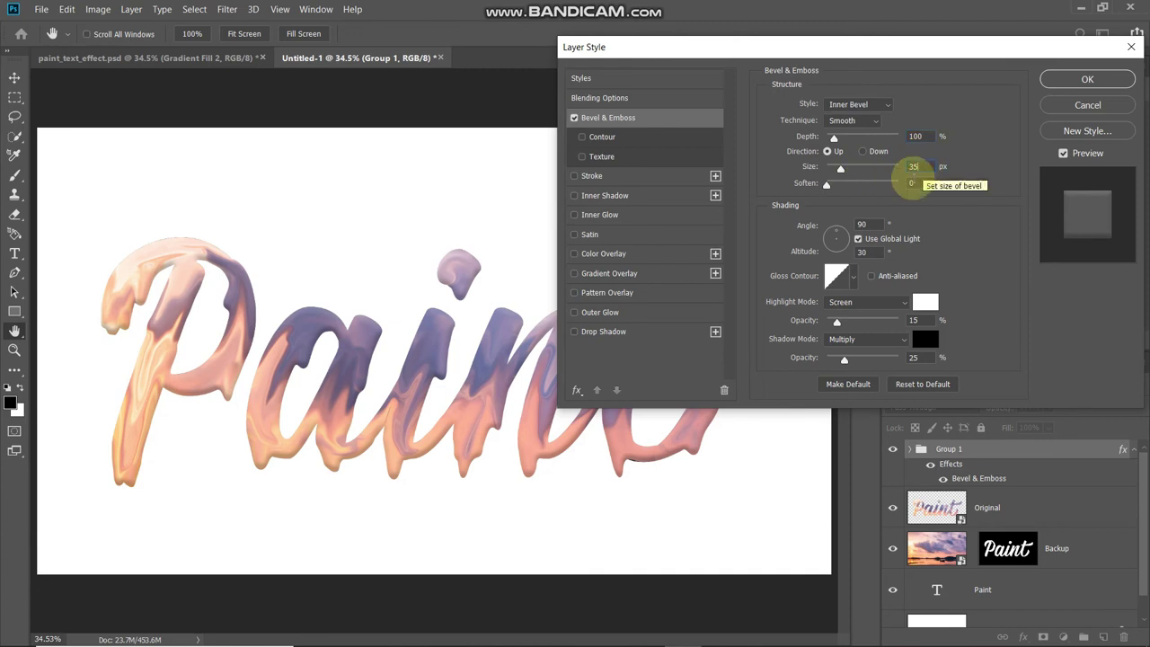
{"action": "left_click", "coordinate": [921, 183]}
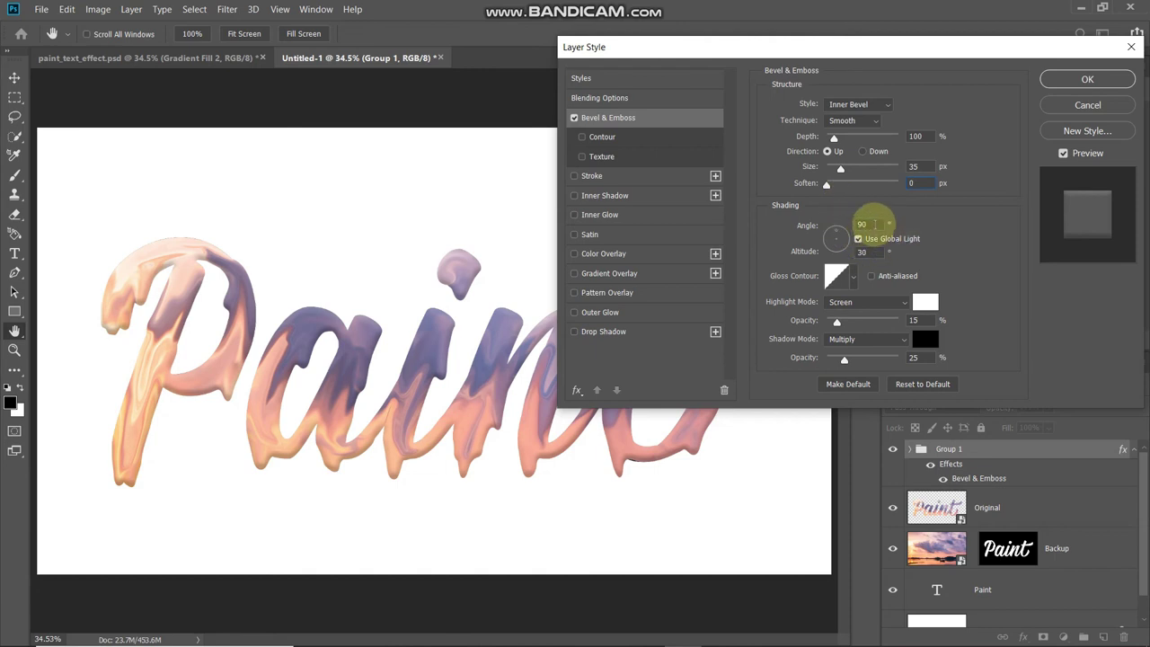
- Set the bevel's light angle to 90° and altitude to 30°, with the linear gloss contour
{"action": "left_click", "coordinate": [874, 224]}
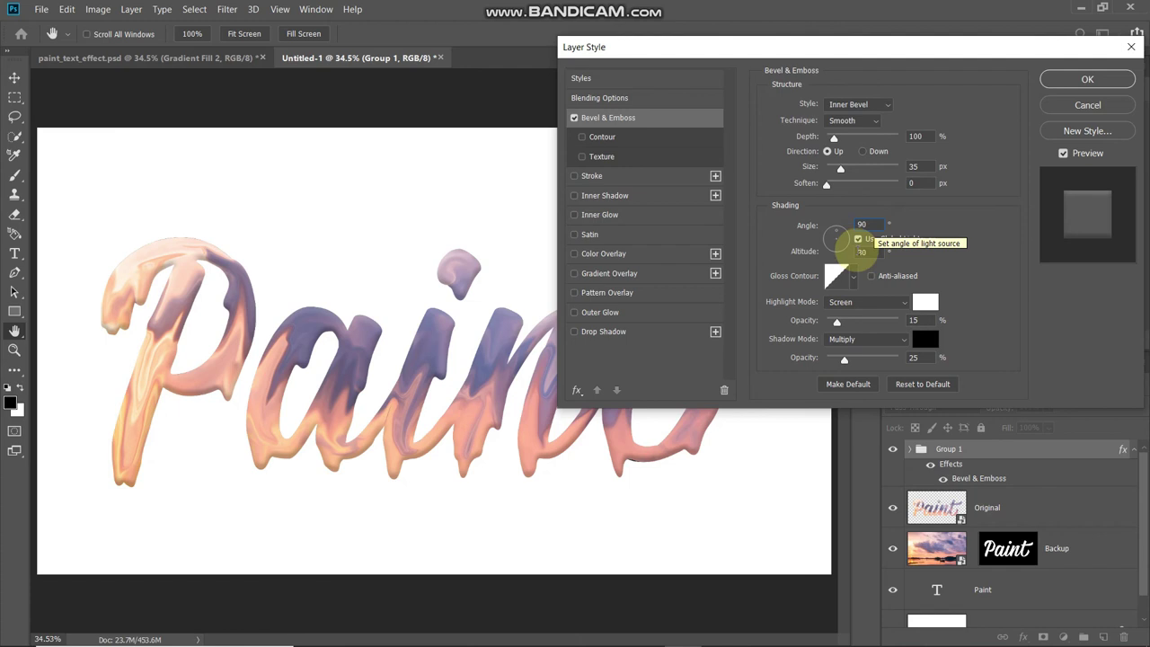
{"action": "left_click", "coordinate": [863, 252]}
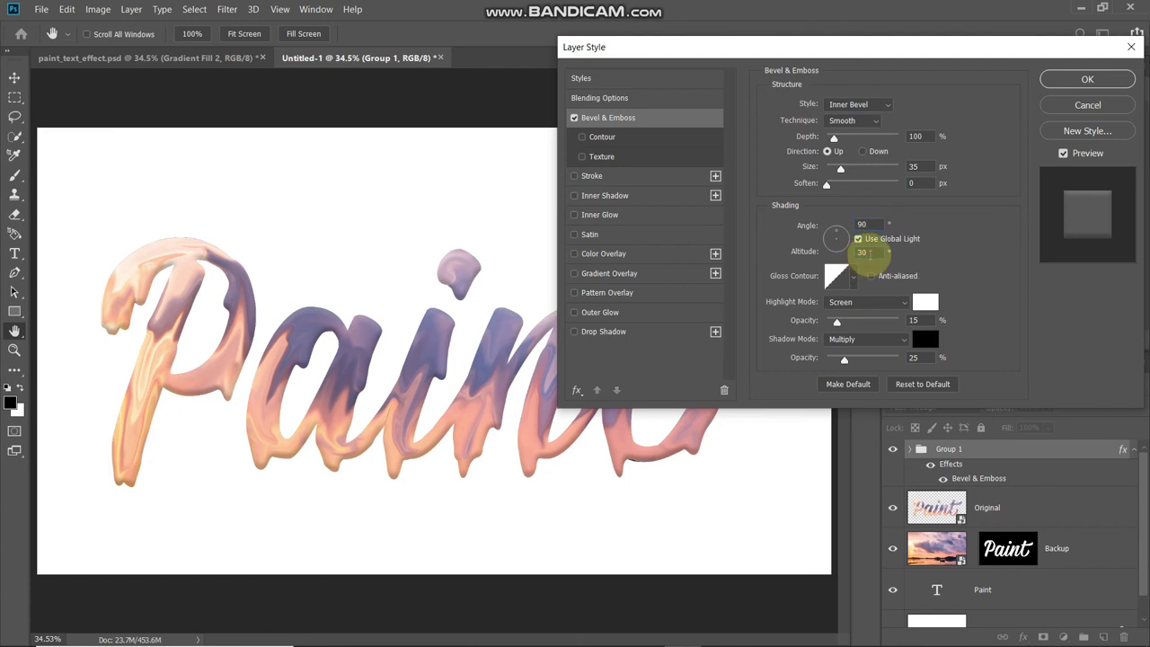
{"action": "left_click", "coordinate": [854, 282]}
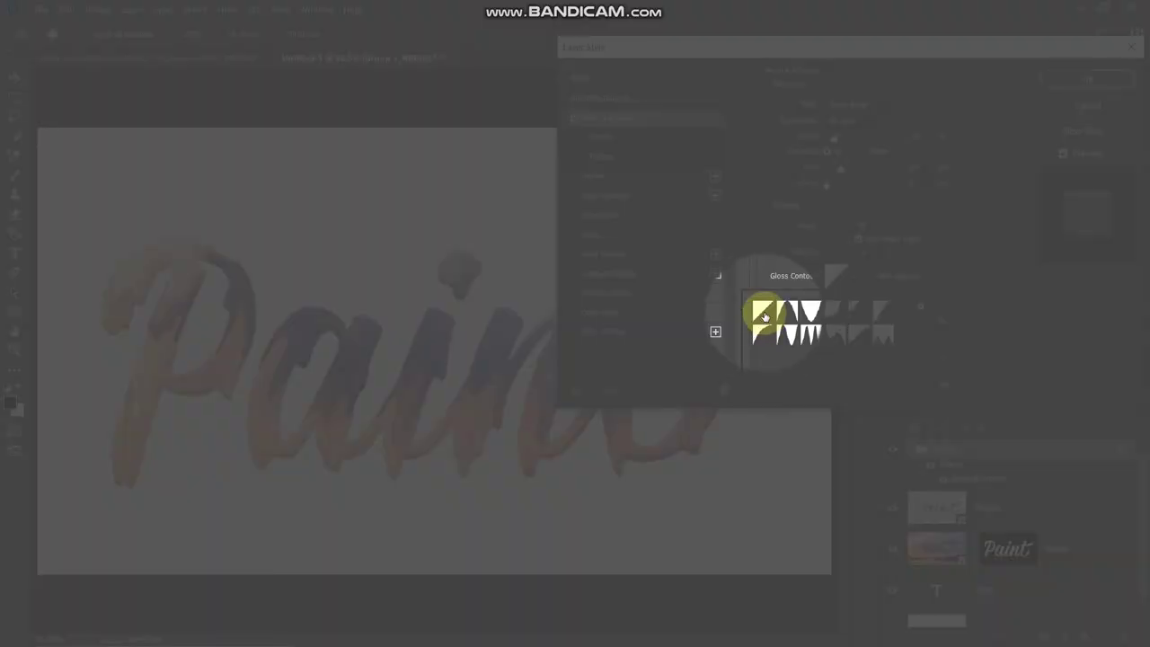
{"action": "left_click", "coordinate": [765, 315]}
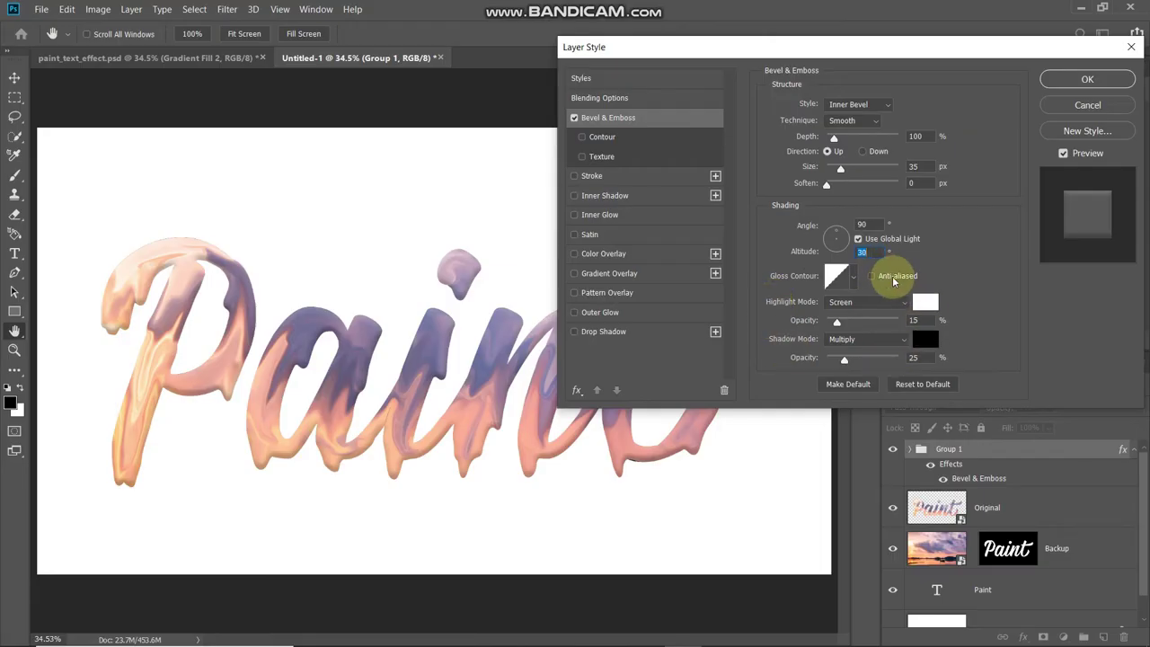
- Set the bevel's highlight mode to Screen with white (ffffff) as its color
{"action": "left_click", "coordinate": [854, 303]}
{"action": "left_click", "coordinate": [854, 395]}
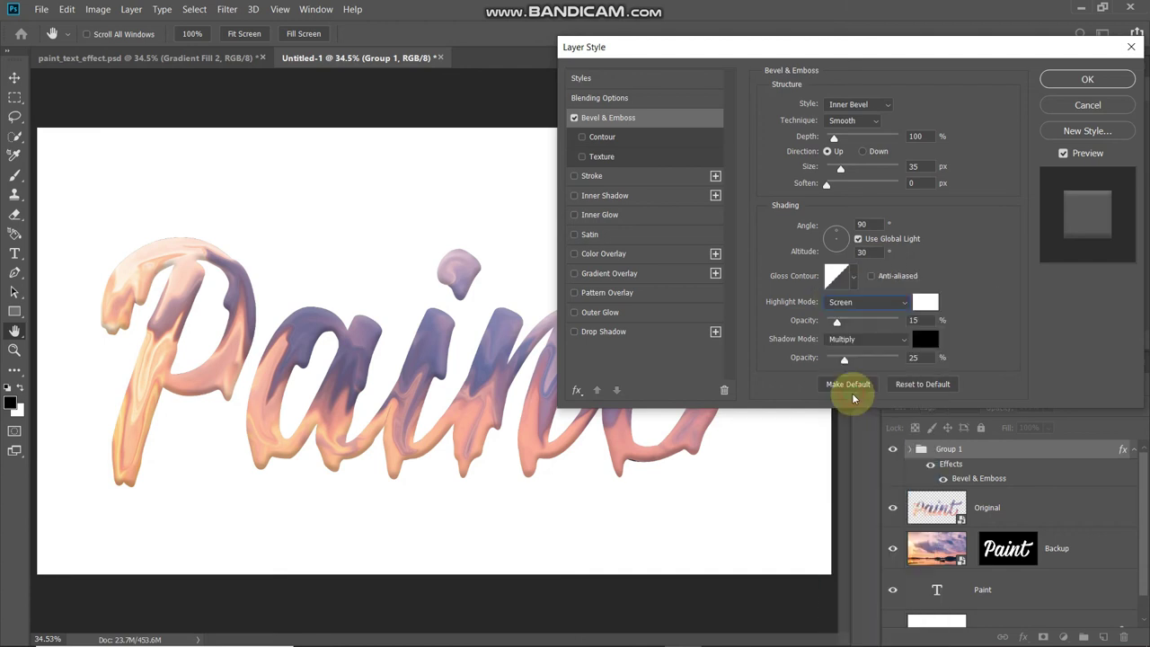
{"action": "left_click", "coordinate": [925, 303]}
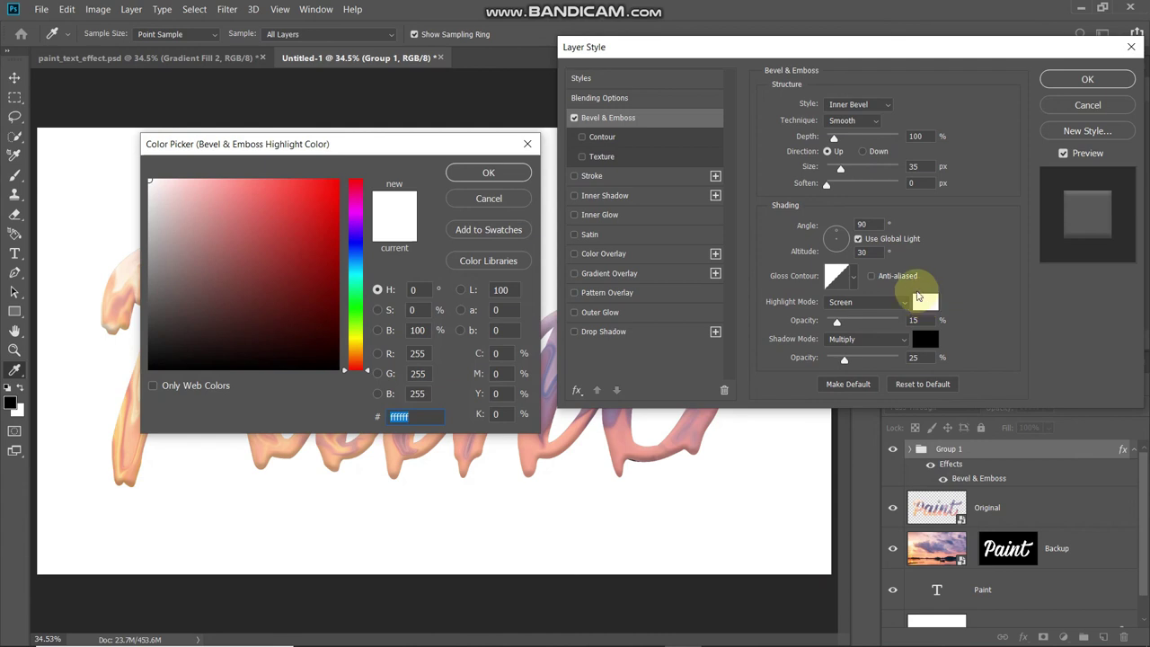
{"action": "left_click", "coordinate": [469, 176]}
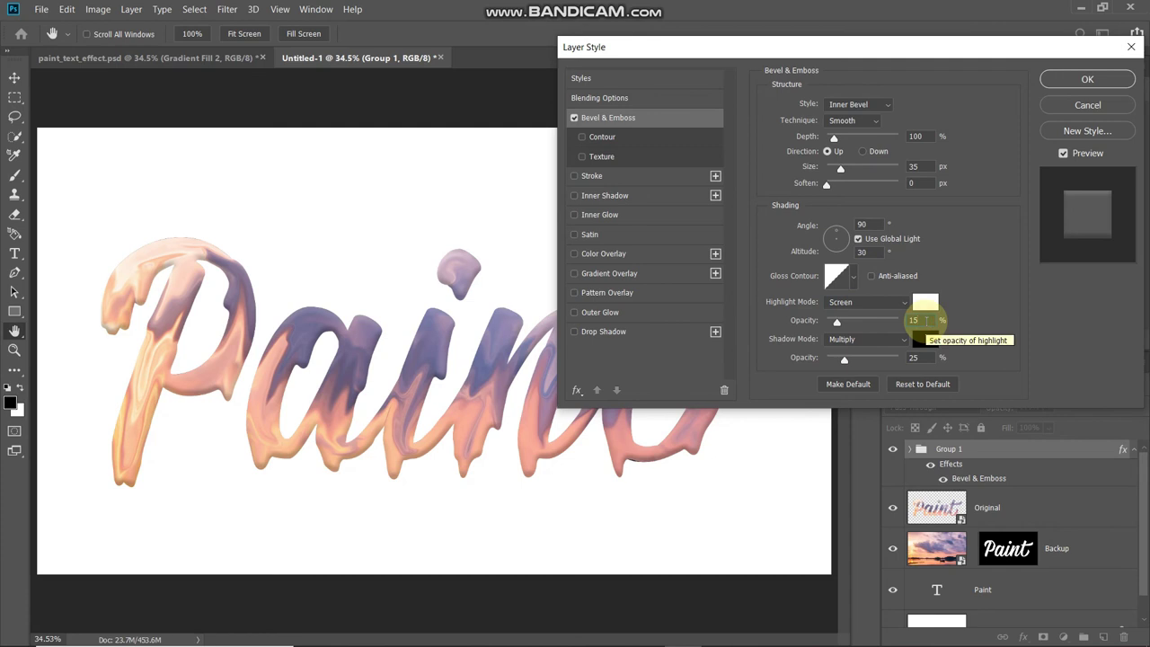
- Set the bevel's shadow mode to Multiply with black (000000) as its color
{"action": "left_click", "coordinate": [848, 342]}
{"action": "left_click", "coordinate": [782, 331]}
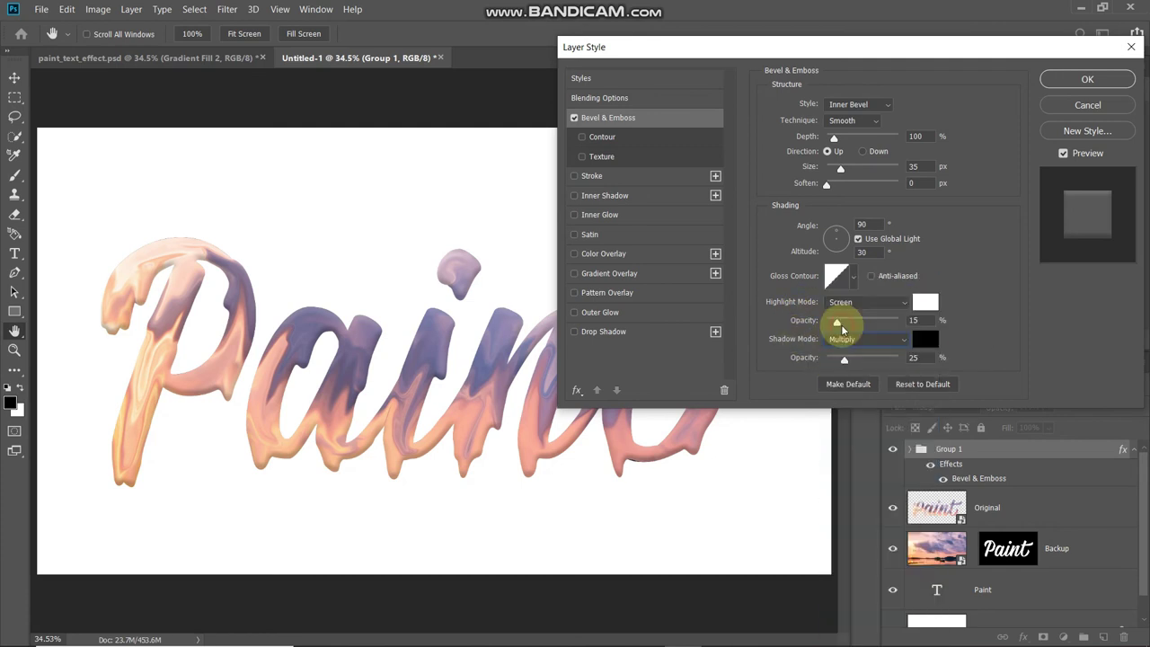
{"action": "left_click", "coordinate": [926, 341]}
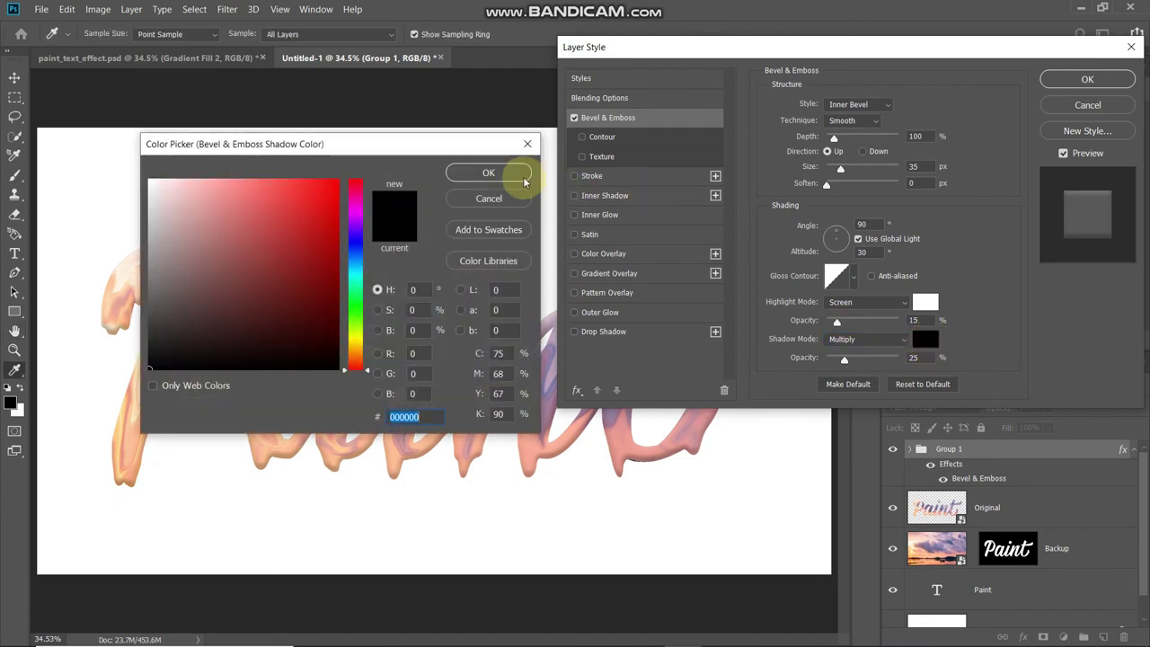
{"action": "left_click", "coordinate": [506, 173]}
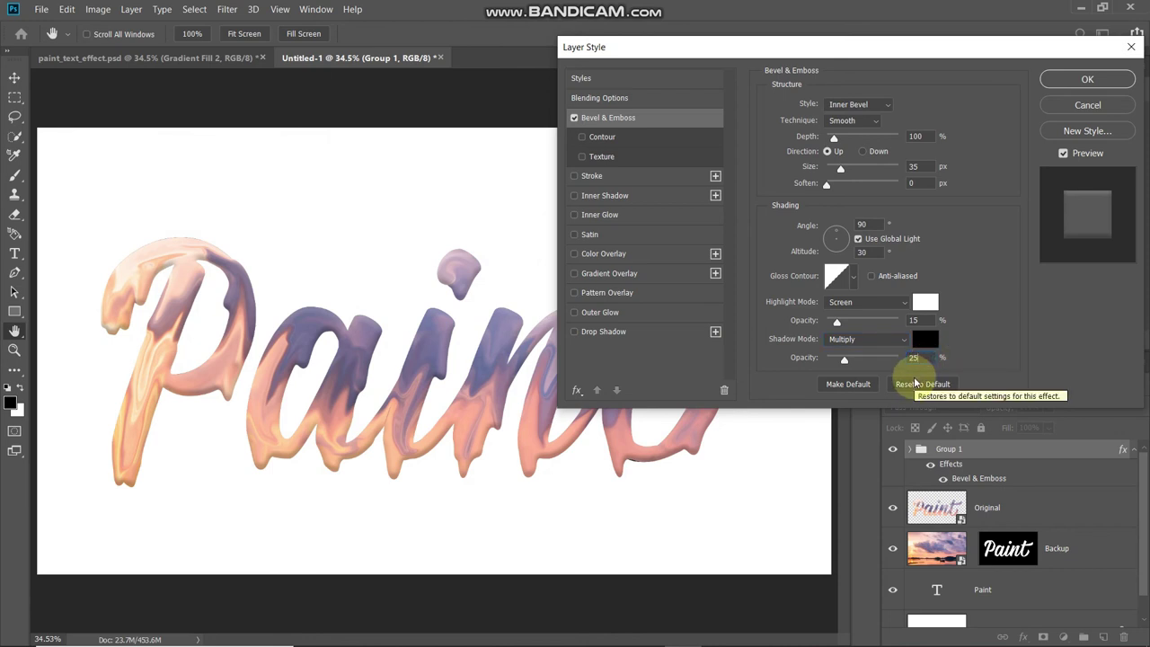
- Compare the lettering with and without Bevel & Emboss, leaving the effect enabled, and apply the layer style to Group 1
{"action": "left_click", "coordinate": [574, 119]}
{"action": "left_click", "coordinate": [572, 119]}
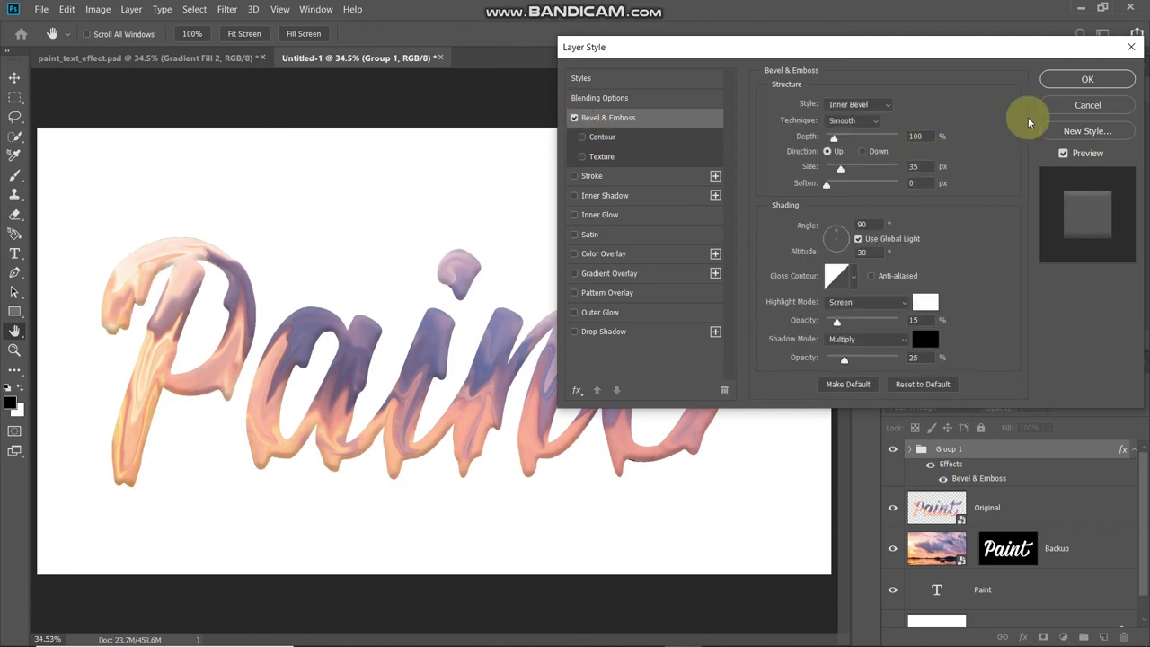
{"action": "left_click", "coordinate": [1066, 81]}
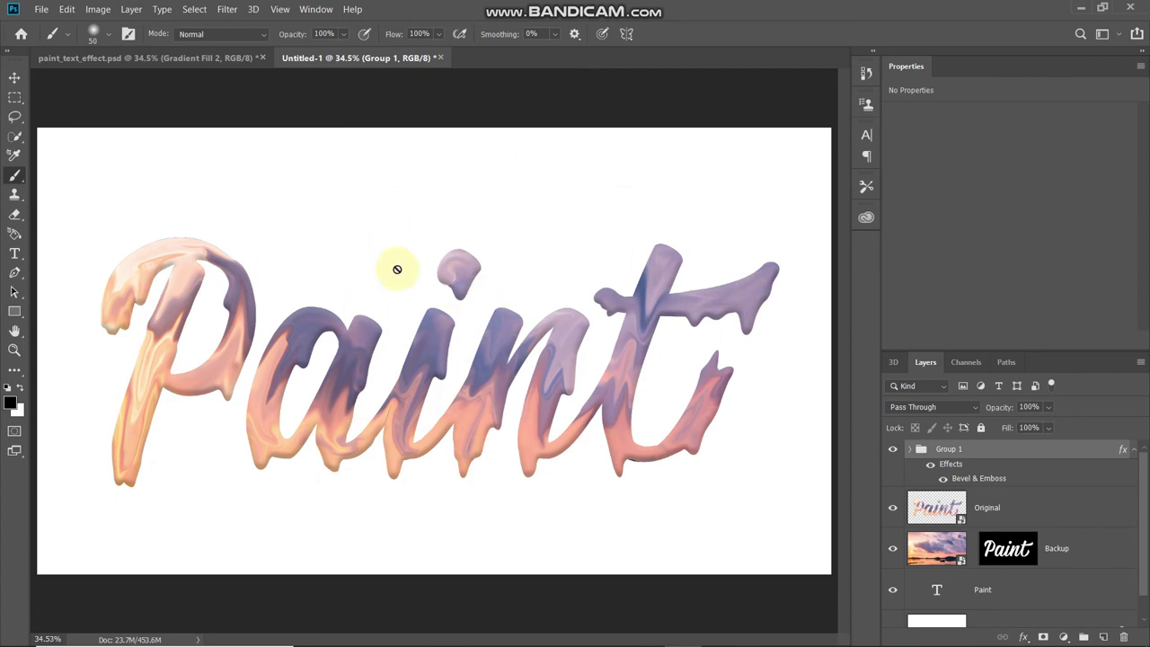
- Add a Gradient Fill layer directly above the Original layer
{"action": "left_click", "coordinate": [1029, 507]}
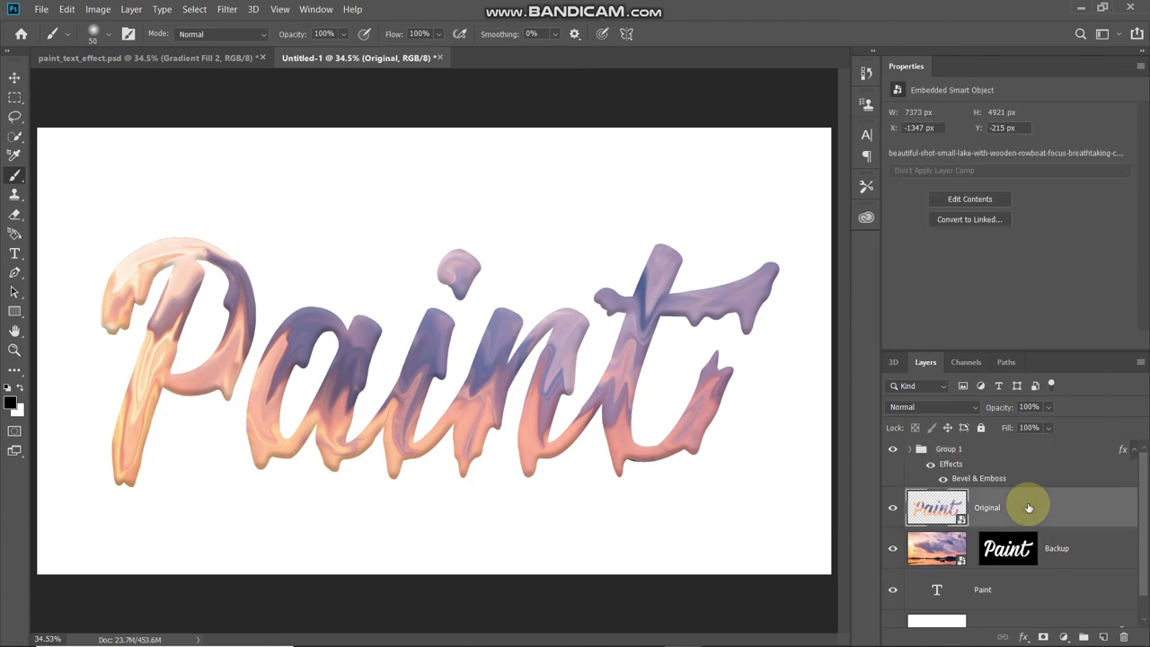
{"action": "left_click", "coordinate": [1064, 637]}
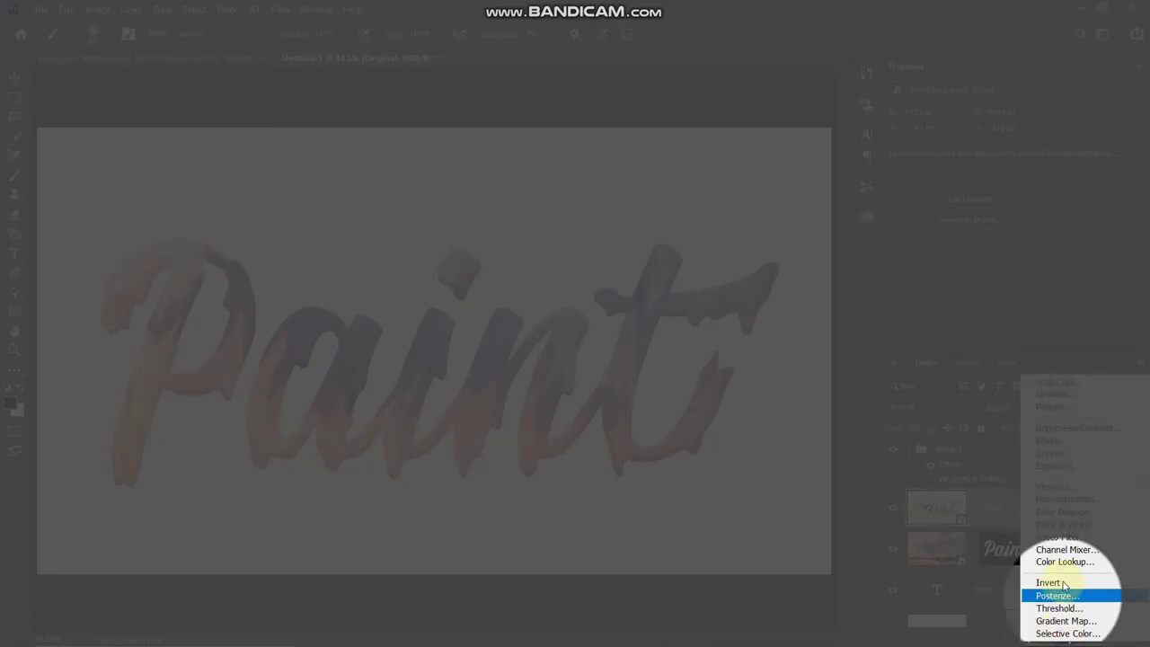
{"action": "left_click", "coordinate": [1054, 394]}
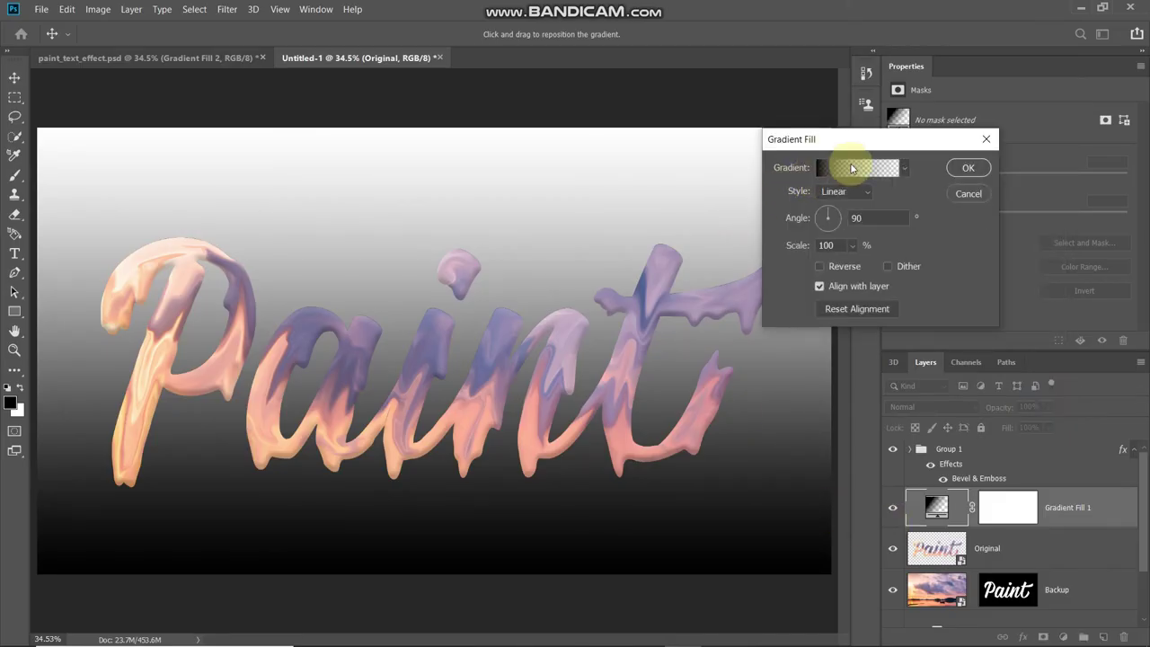
- Base the fill's gradient on the Black, White preset and set its color stop at 0% to e8e4ff
{"action": "left_click", "coordinate": [852, 168]}
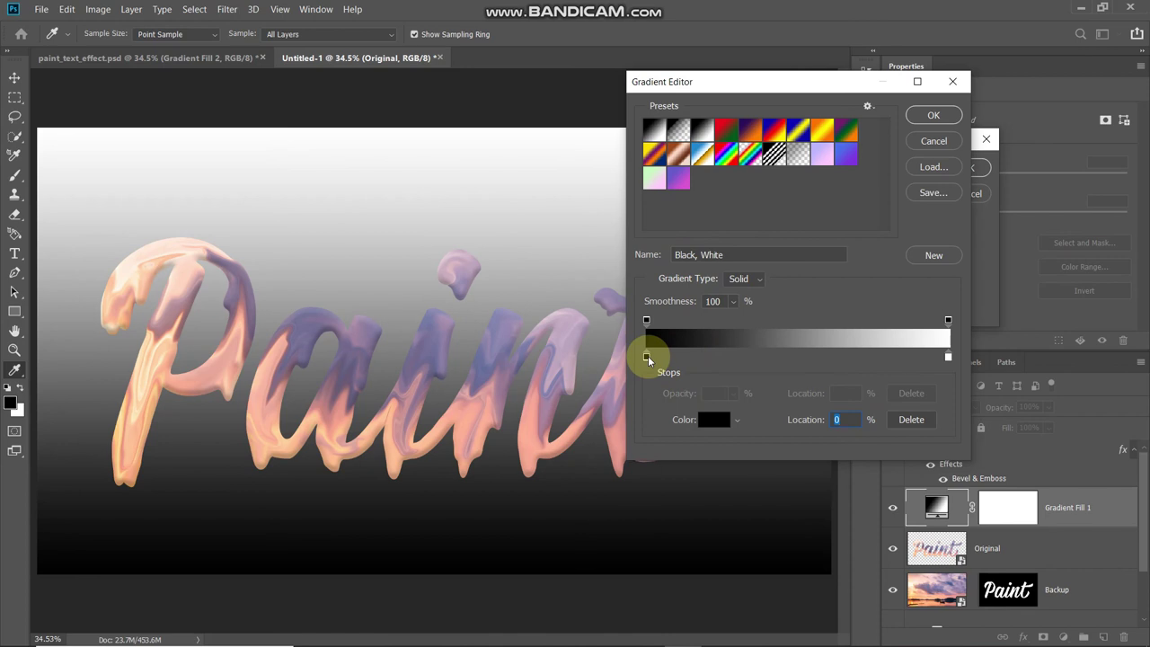
{"action": "double_click", "coordinate": [647, 357]}
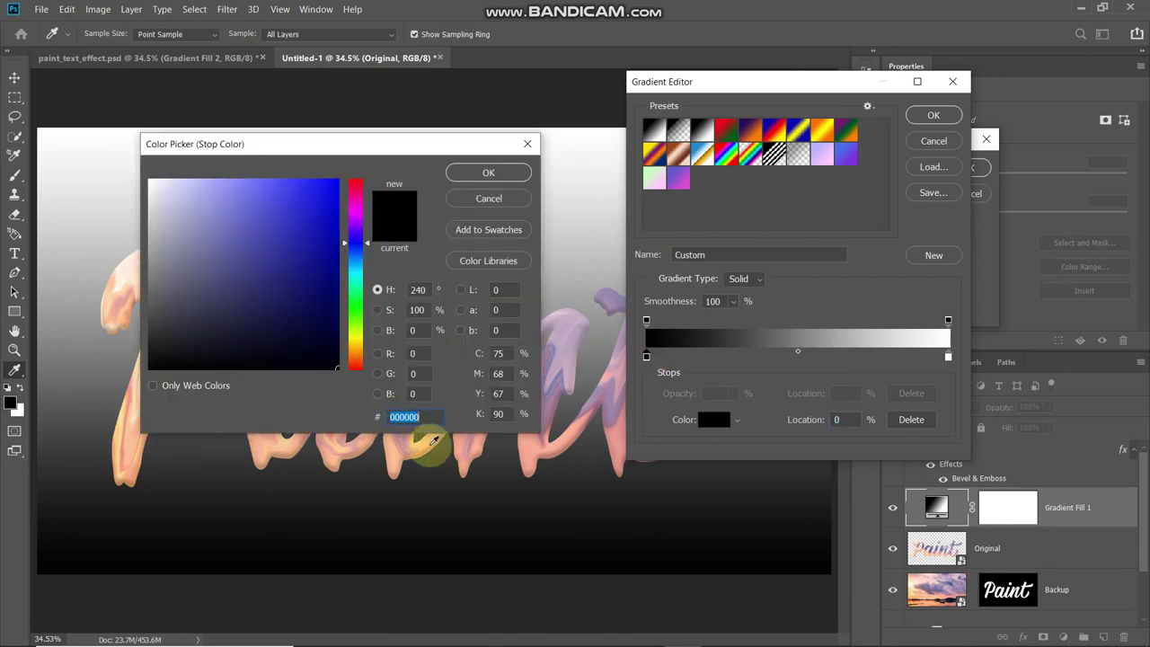
{"action": "type", "text": "0e8e4f"}
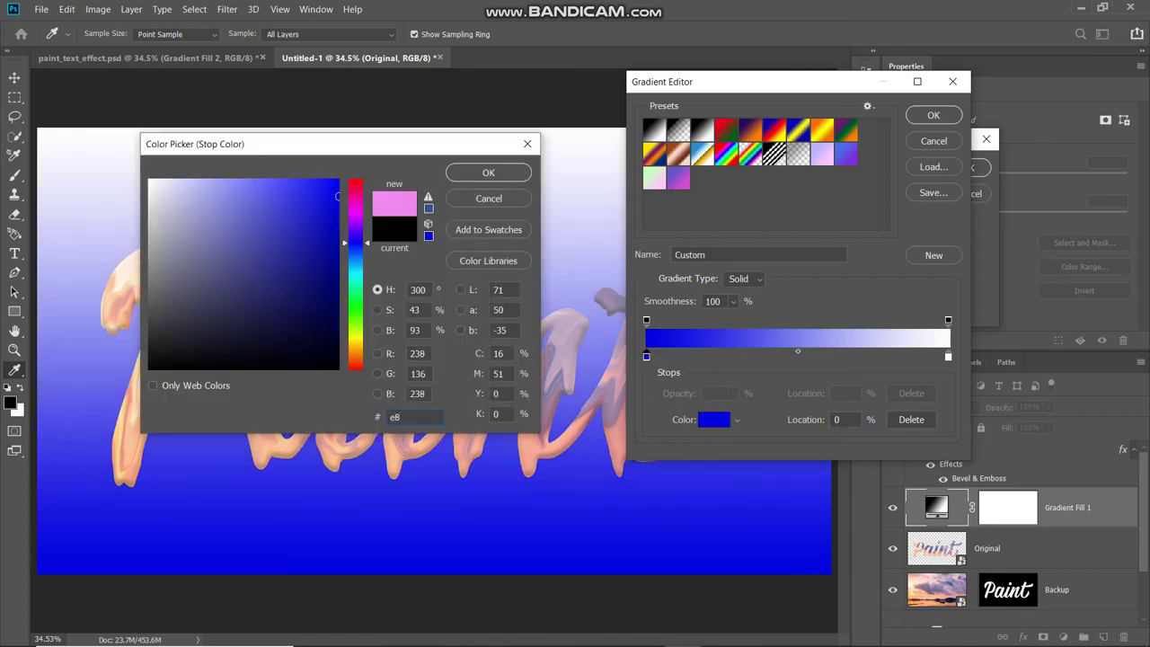
{"action": "type", "text": "ff"}
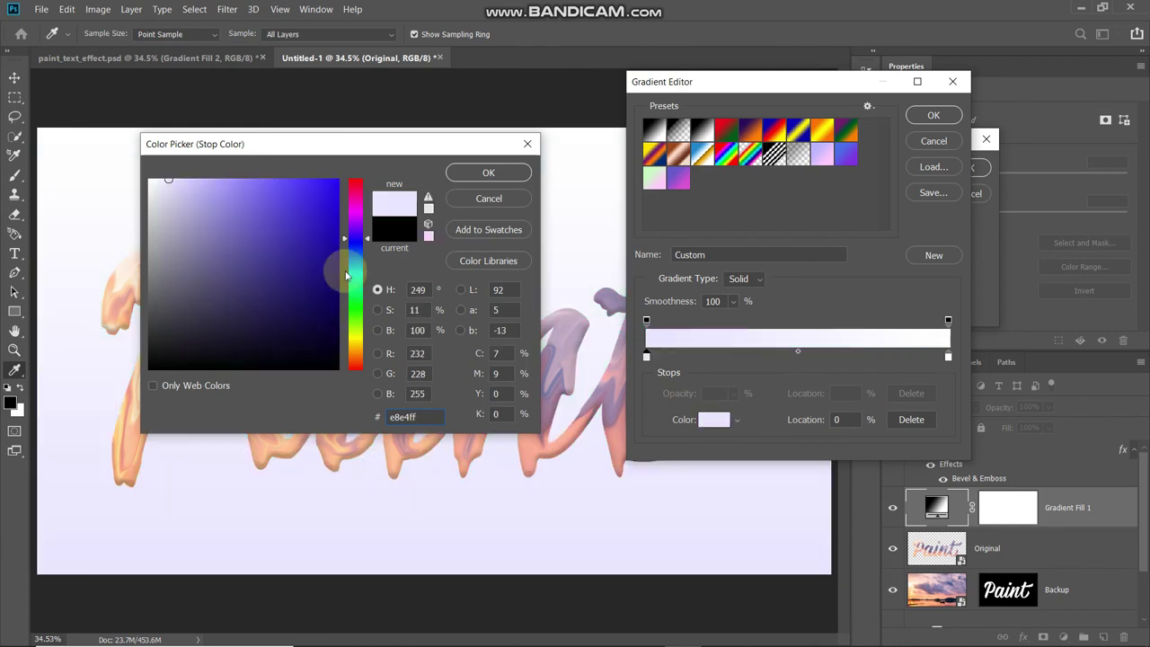
{"action": "left_click", "coordinate": [491, 179]}
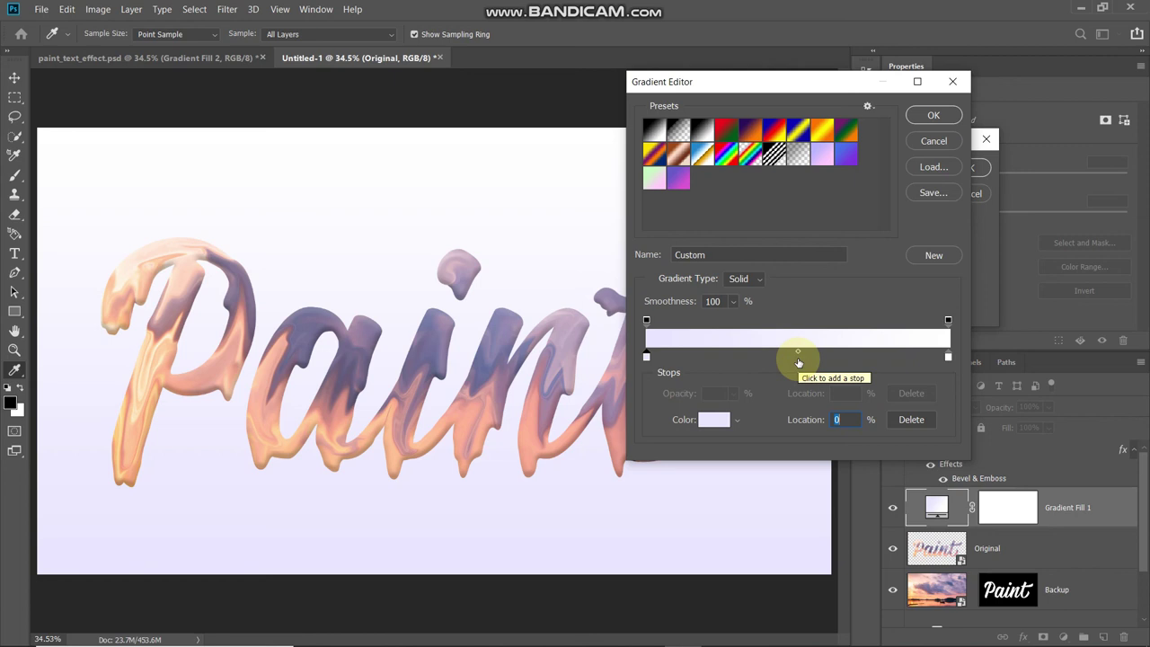
- Add a middle color stop at location 50% of the gradient and set its color to fffaee
{"action": "left_click", "coordinate": [799, 362]}
{"action": "left_click", "coordinate": [852, 426]}
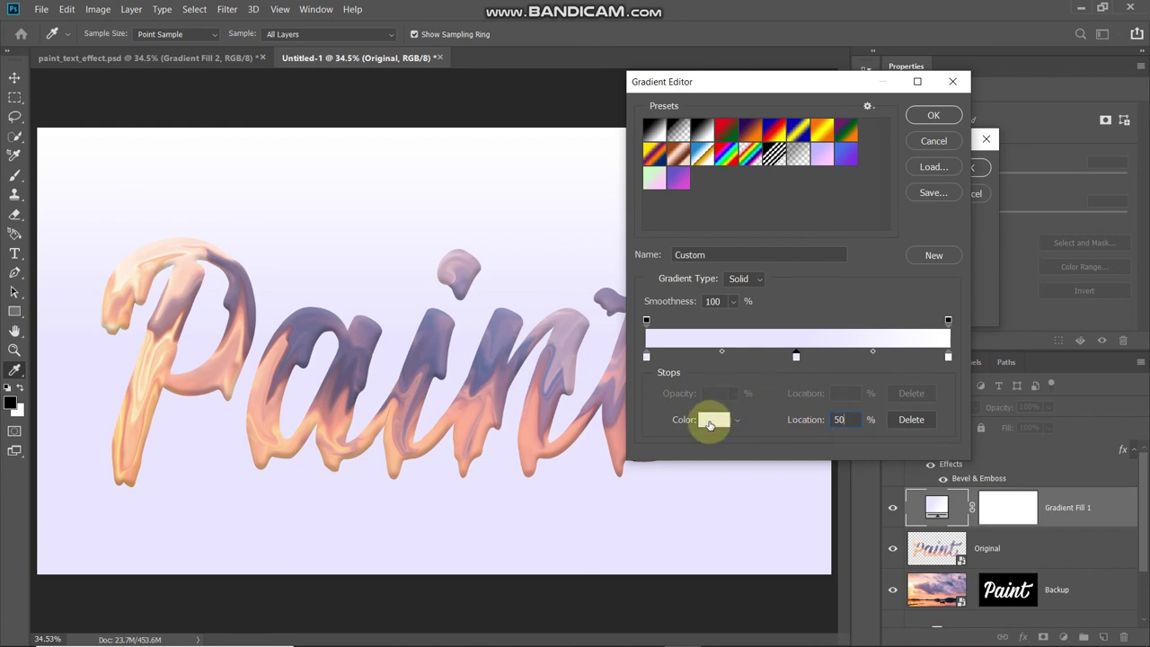
{"action": "left_click", "coordinate": [710, 424]}
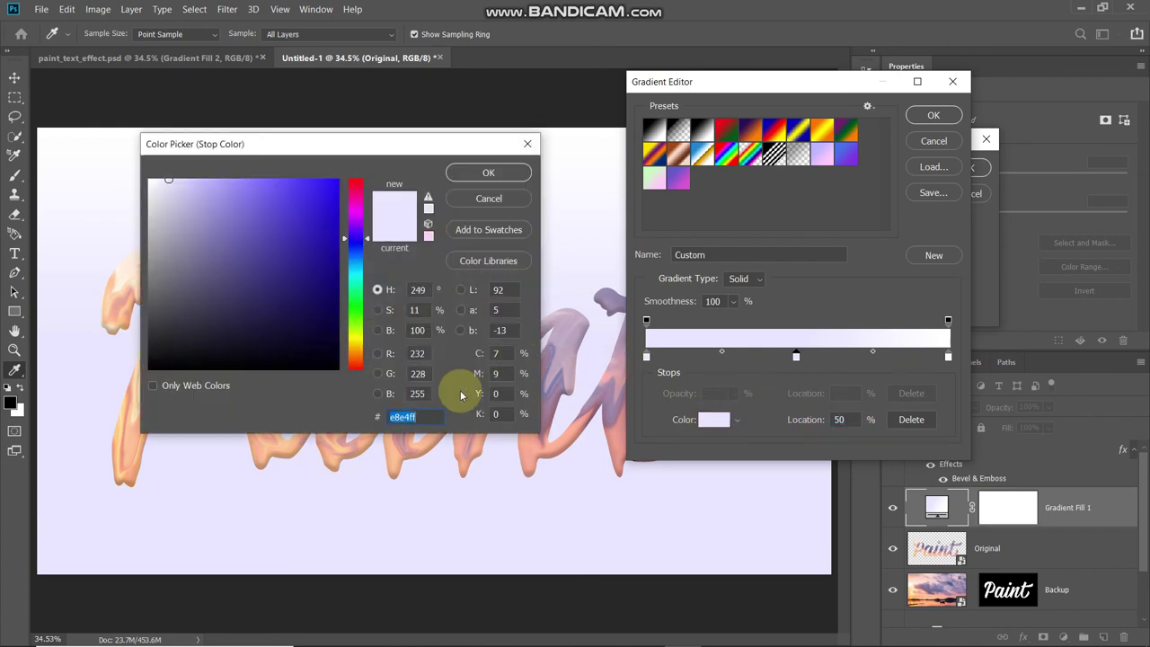
{"action": "type", "text": "fffa"}
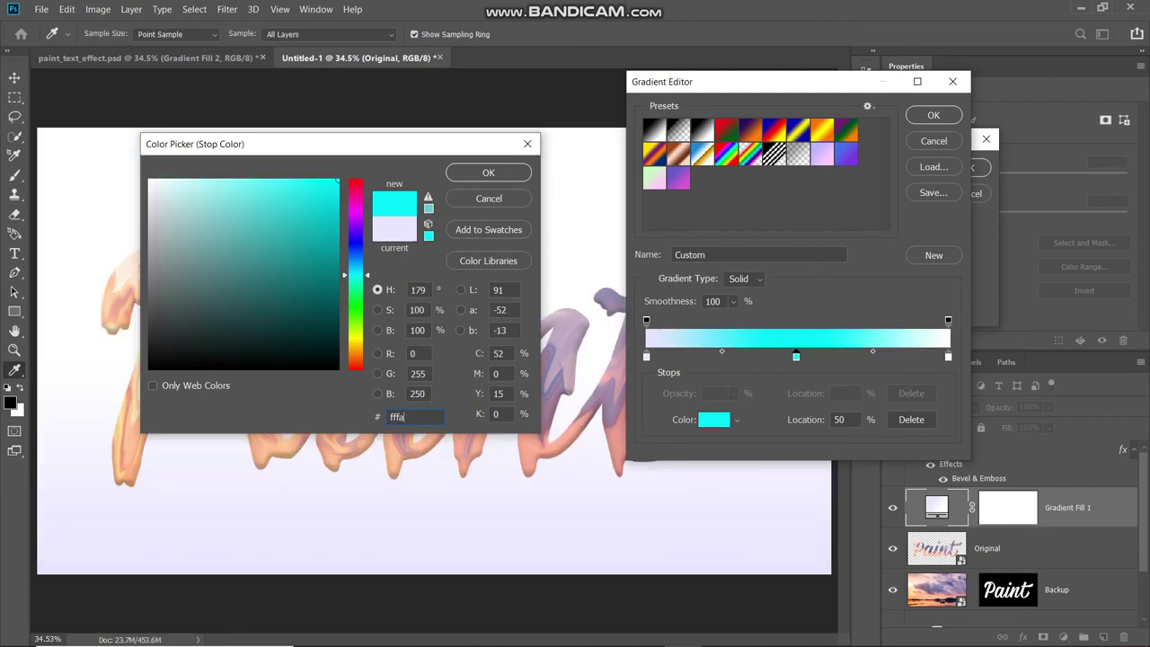
{"action": "type", "text": "ee"}
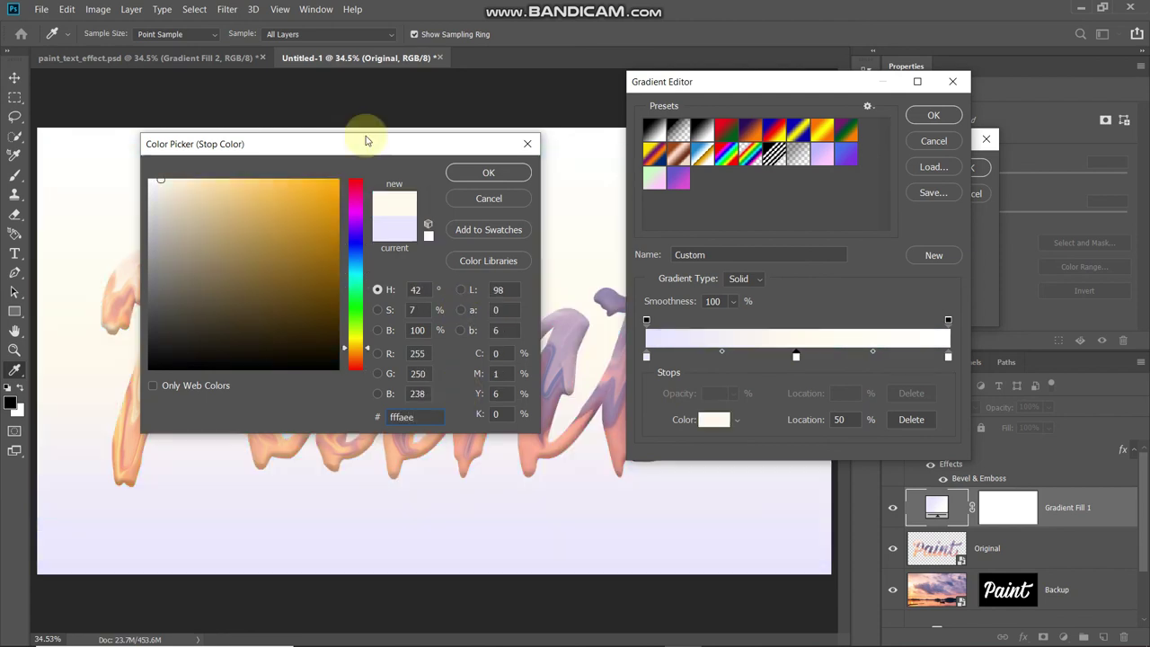
{"action": "left_click", "coordinate": [493, 172]}
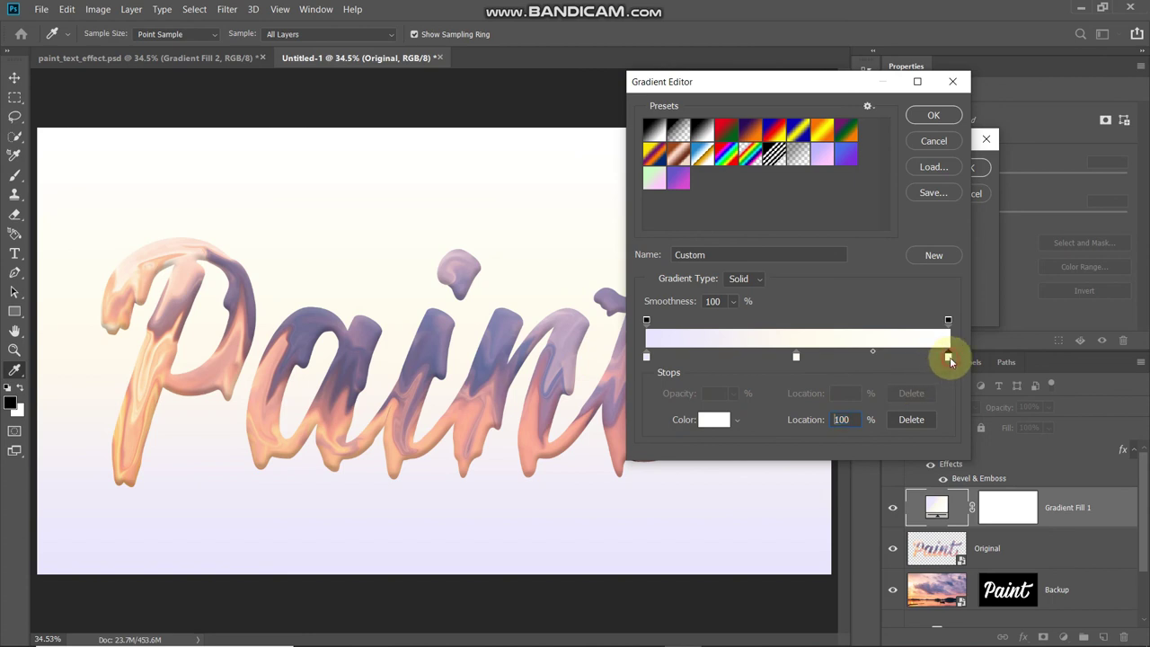
- Set the gradient's color stop at 100% to ffe9ff and accept the edited gradient
{"action": "double_click", "coordinate": [949, 358]}
{"action": "key", "text": "BackSpace"}
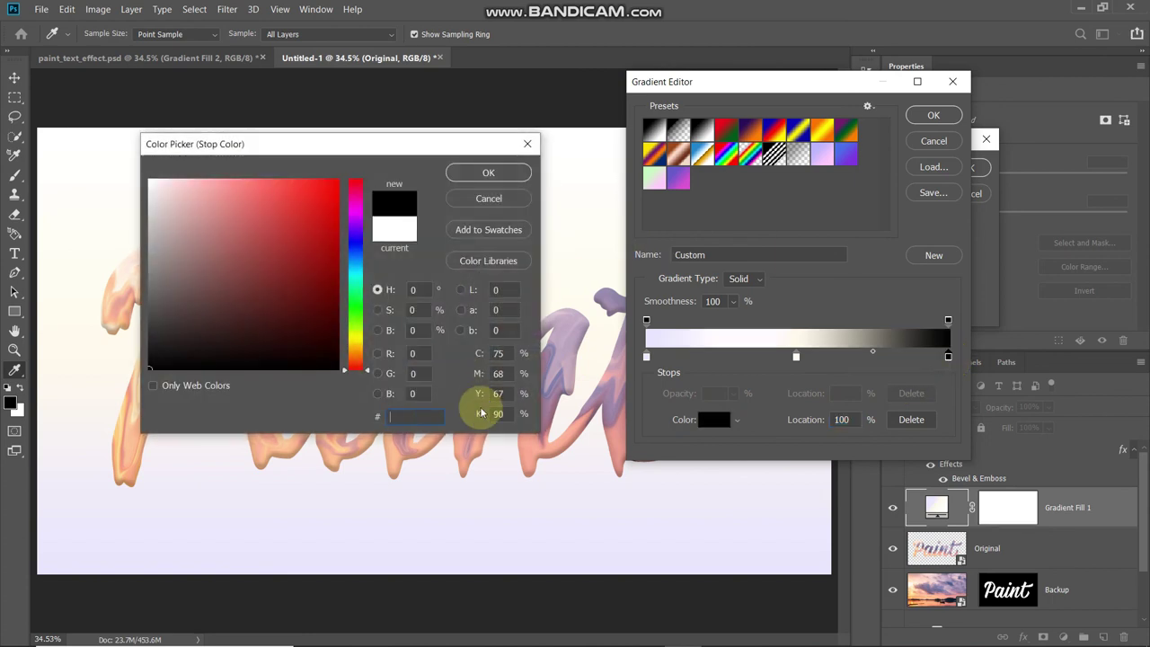
{"action": "type", "text": "ffe9ff"}
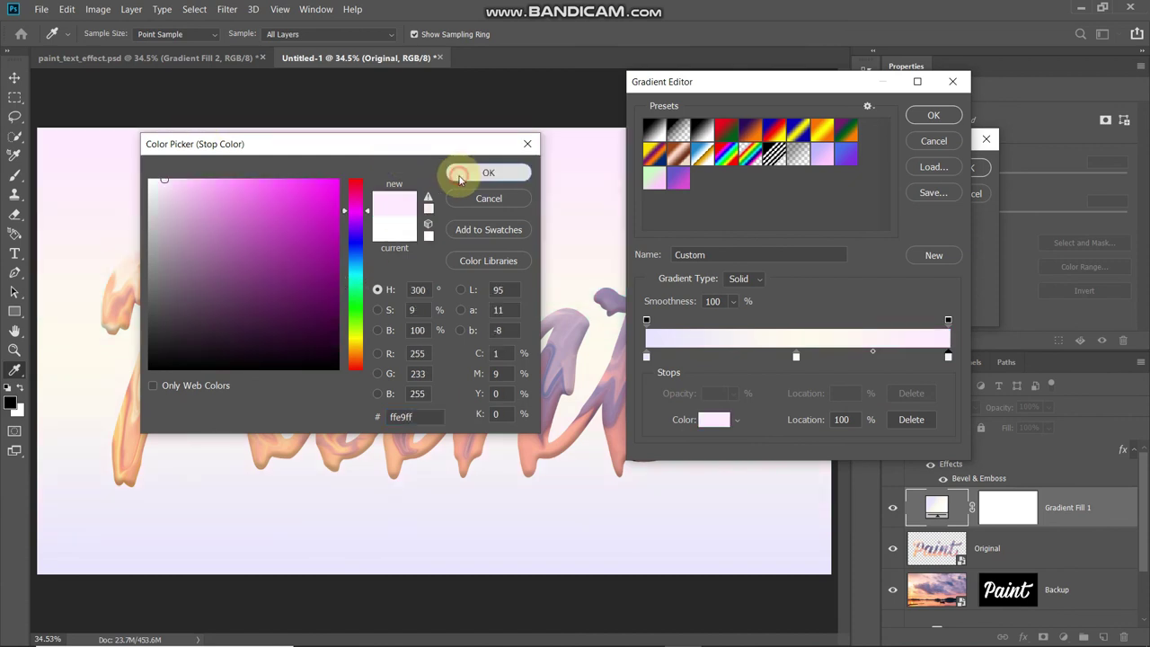
{"action": "left_click", "coordinate": [488, 173]}
{"action": "left_click", "coordinate": [934, 115]}
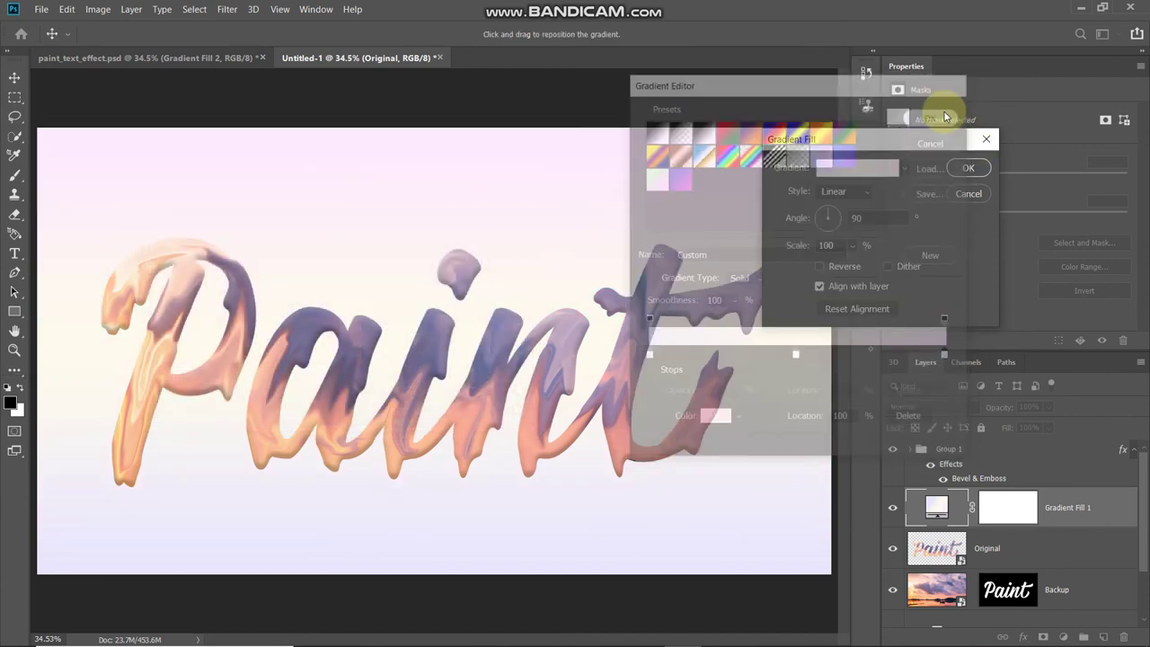
- Set the gradient fill to Linear style with an angle of 45° and apply it
{"action": "left_click", "coordinate": [829, 191]}
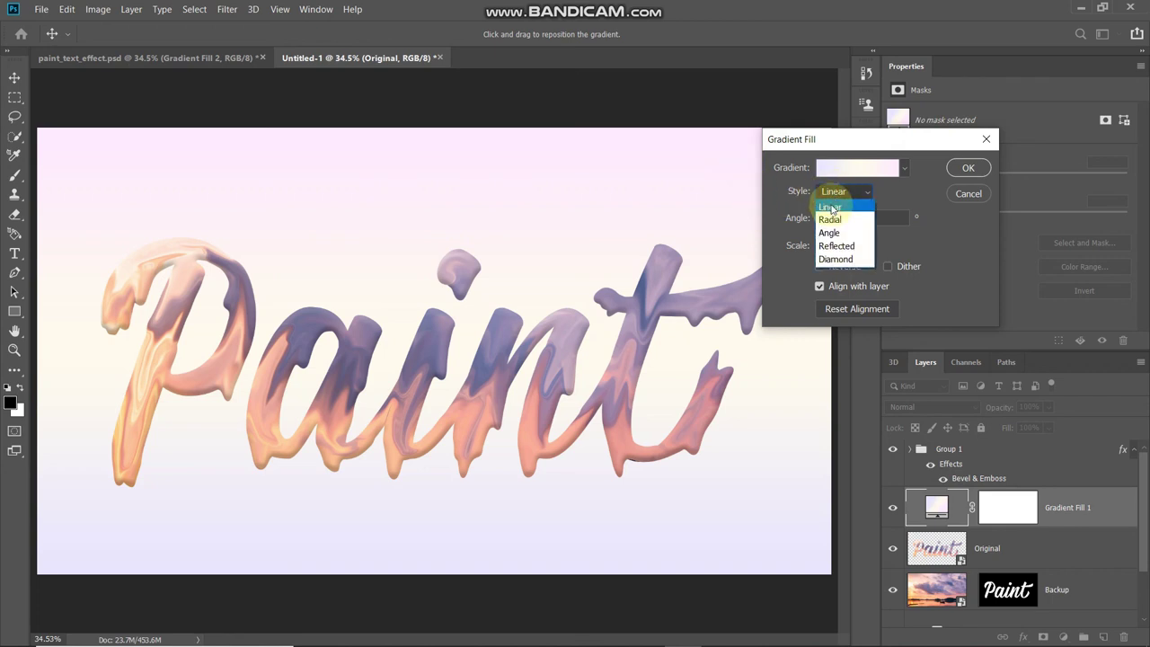
{"action": "left_click", "coordinate": [829, 208]}
{"action": "double_click", "coordinate": [863, 217]}
{"action": "type", "text": "0"}
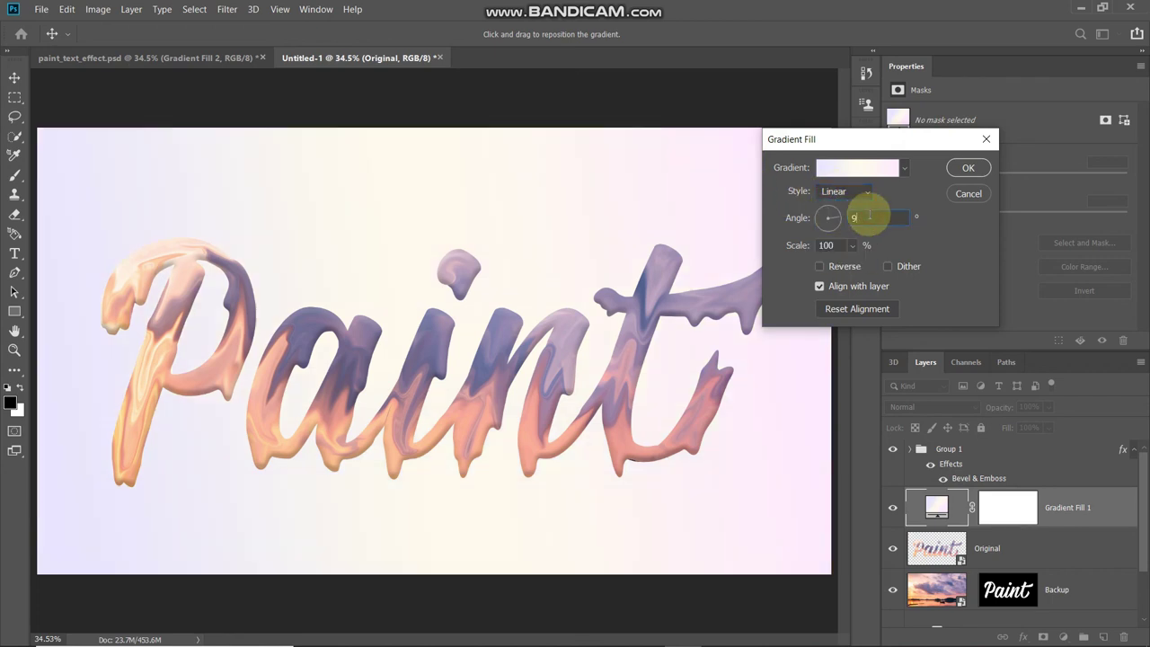
{"action": "type", "text": "45"}
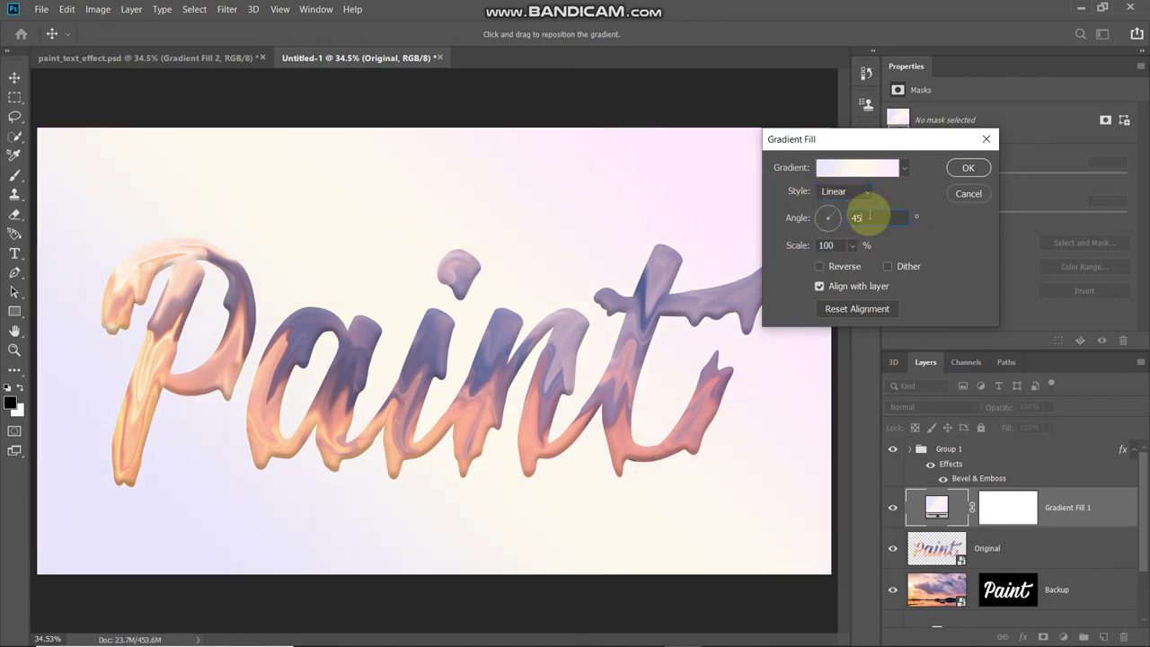
{"action": "left_click", "coordinate": [841, 245]}
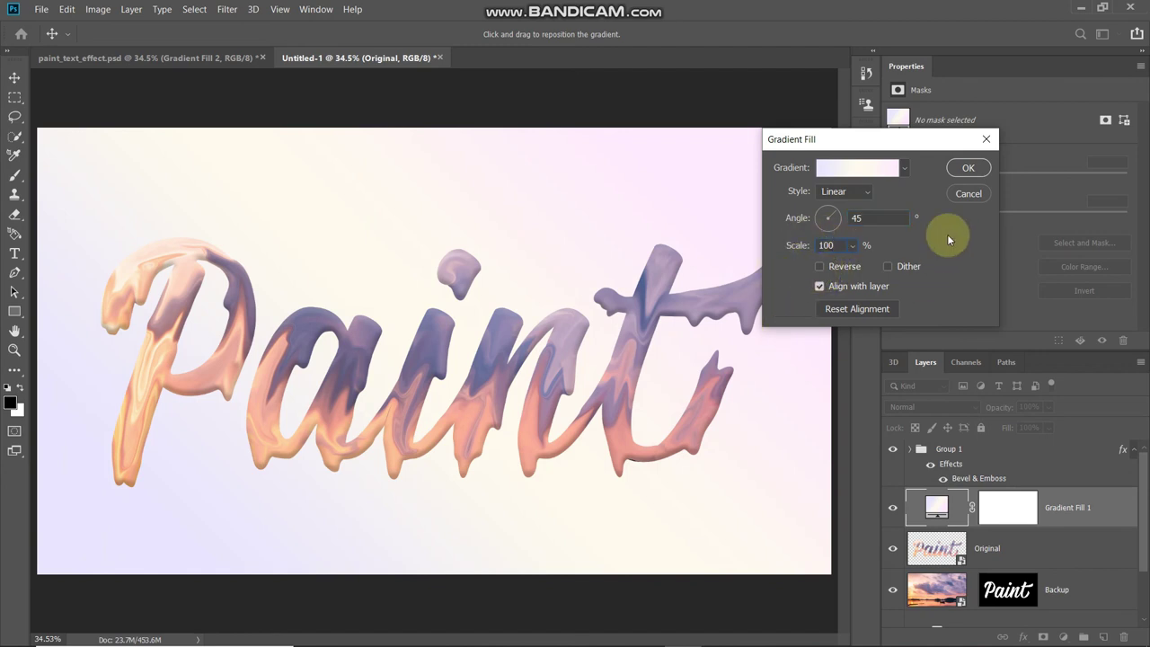
{"action": "left_click", "coordinate": [968, 169]}
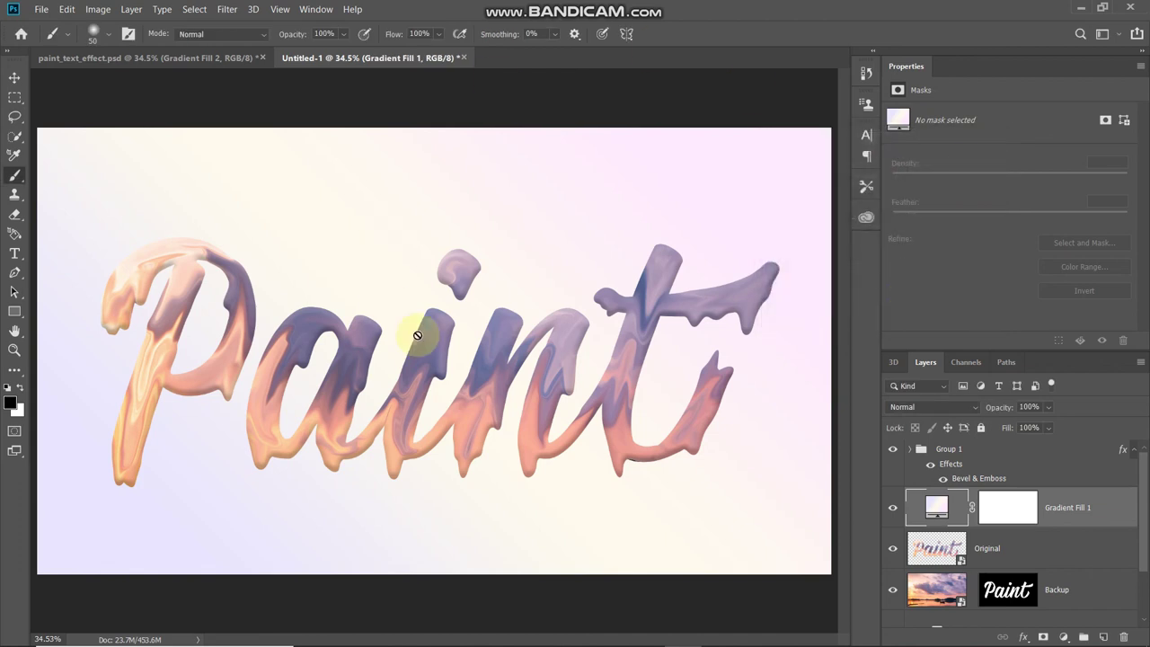